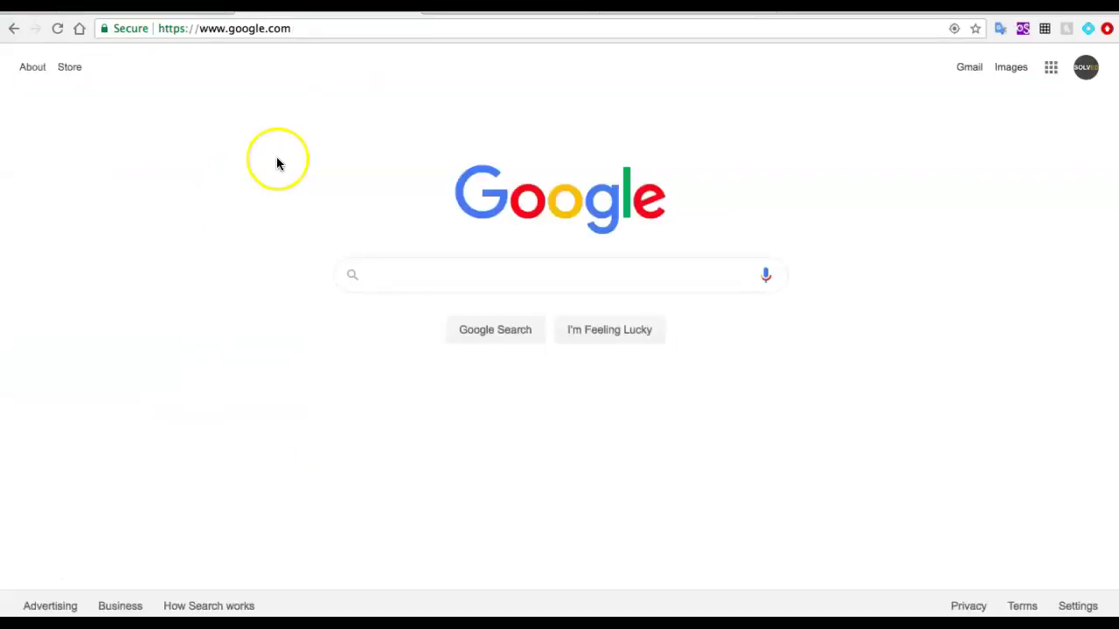
Search Google for 'google chrome store' and open the Chrome Web Store result
click(406, 266)
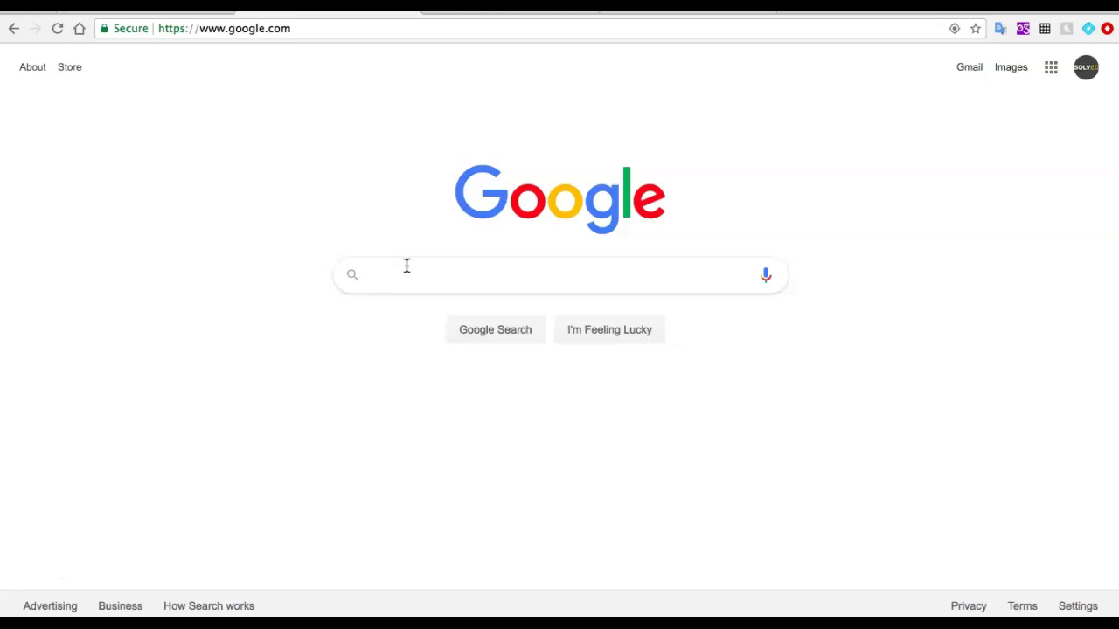
text(googl)
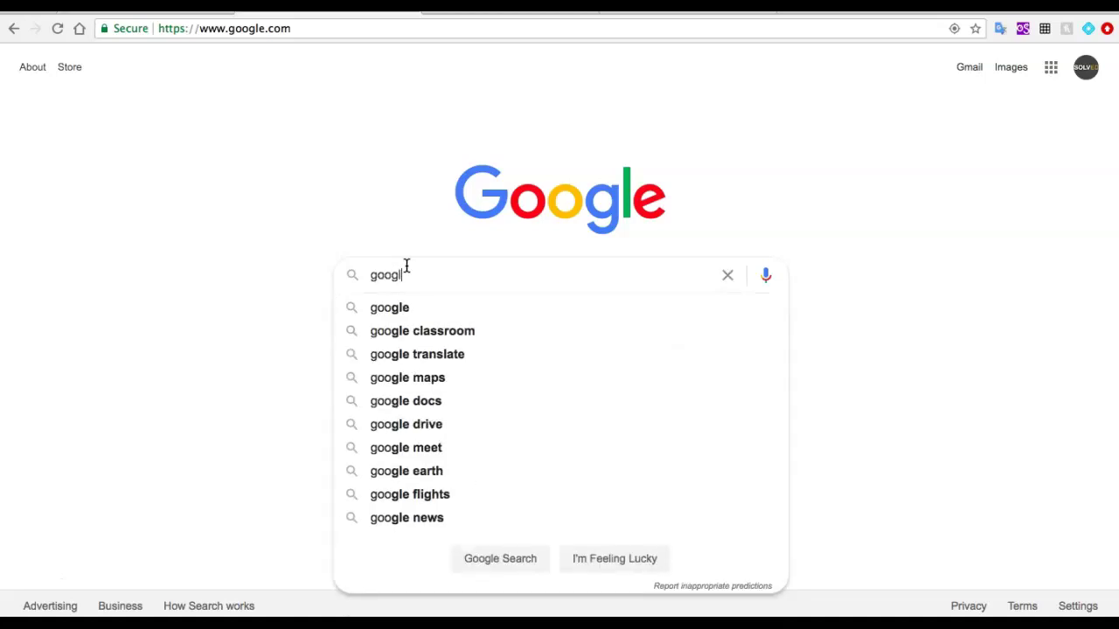
text(e chrome )
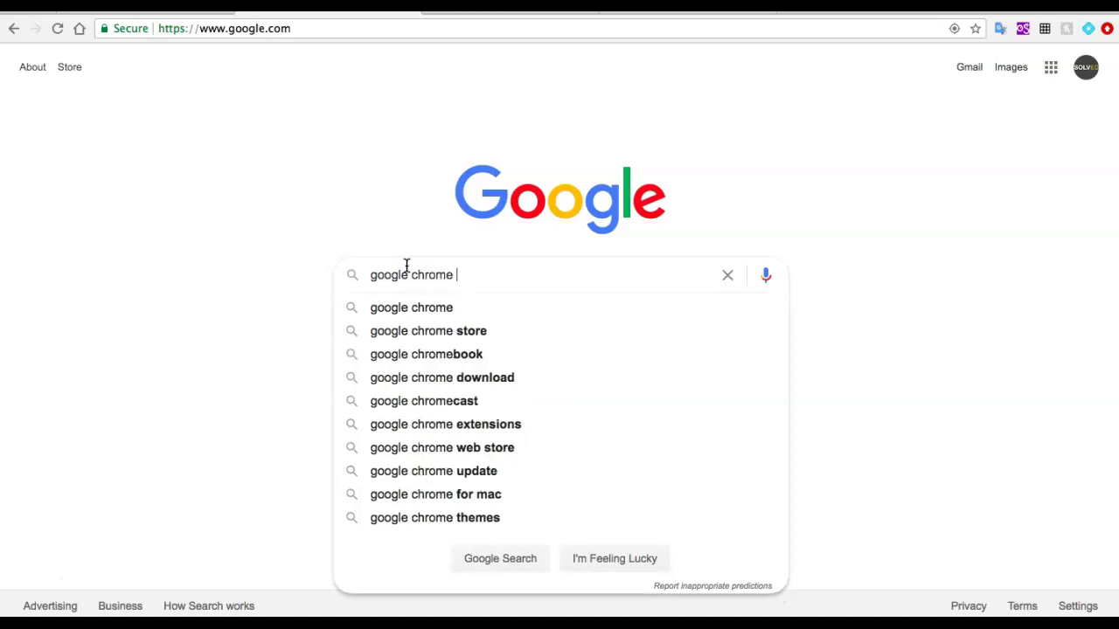
text(store)
key(Return)
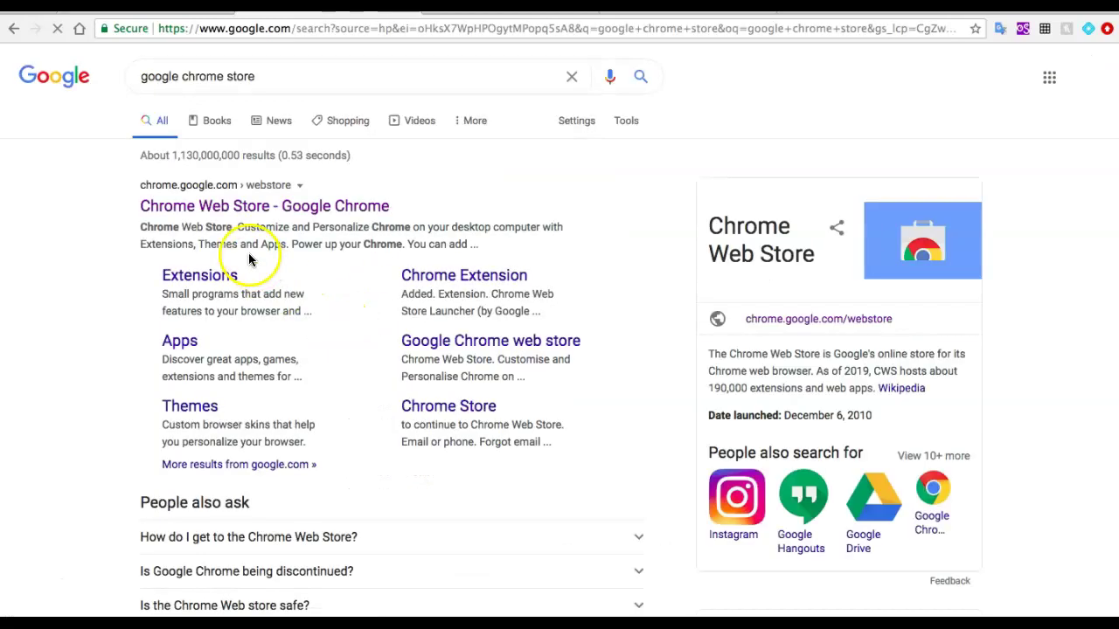
click(256, 210)
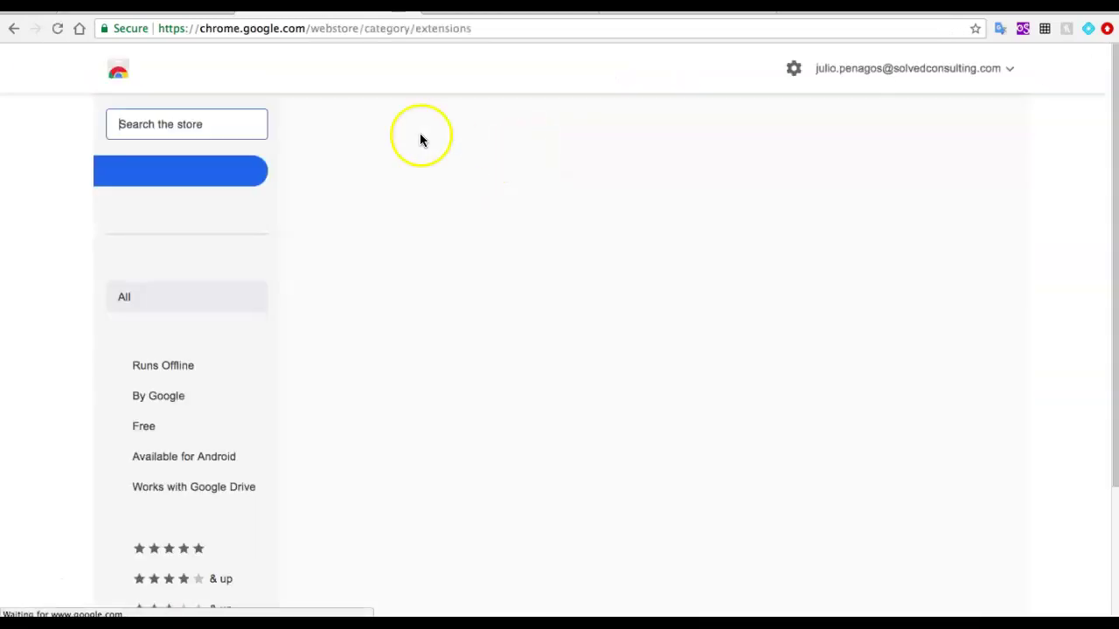
Search the Chrome Web Store for 'equatio' to find the EquatIO extension
click(184, 124)
text(equatio)
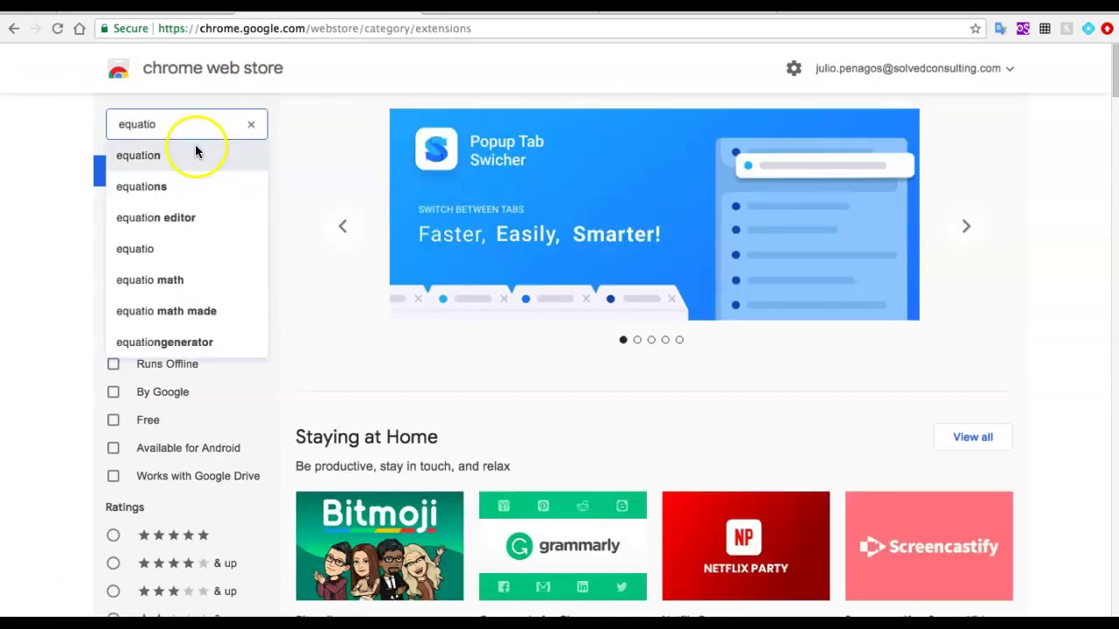
key(Return)
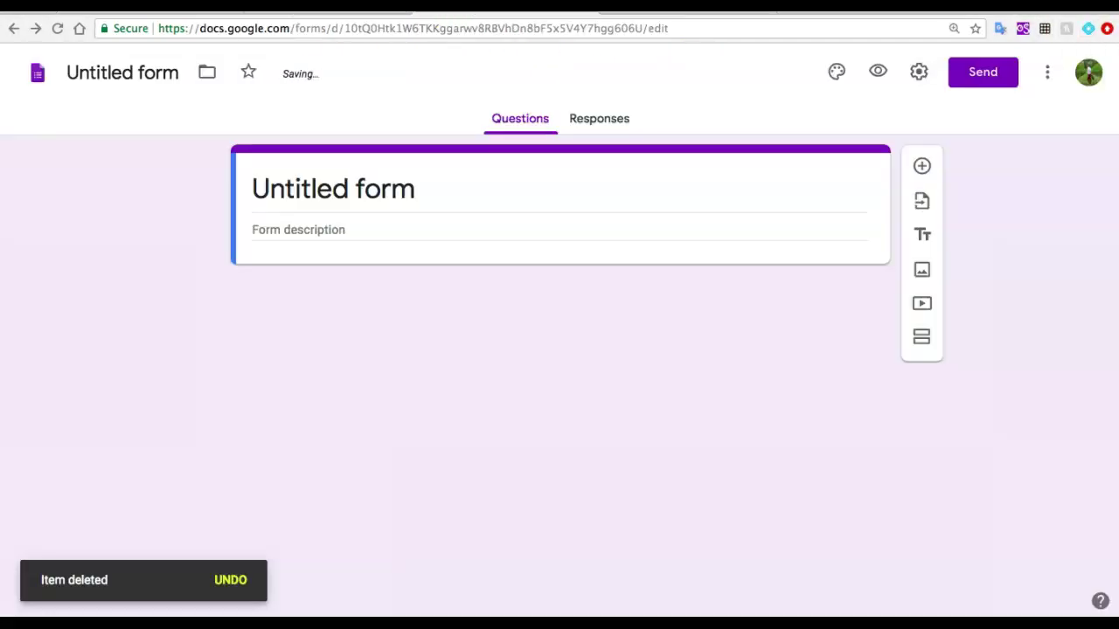
Rename the form to 'Quiz # 1' and add a blank question ready for text
click(374, 192)
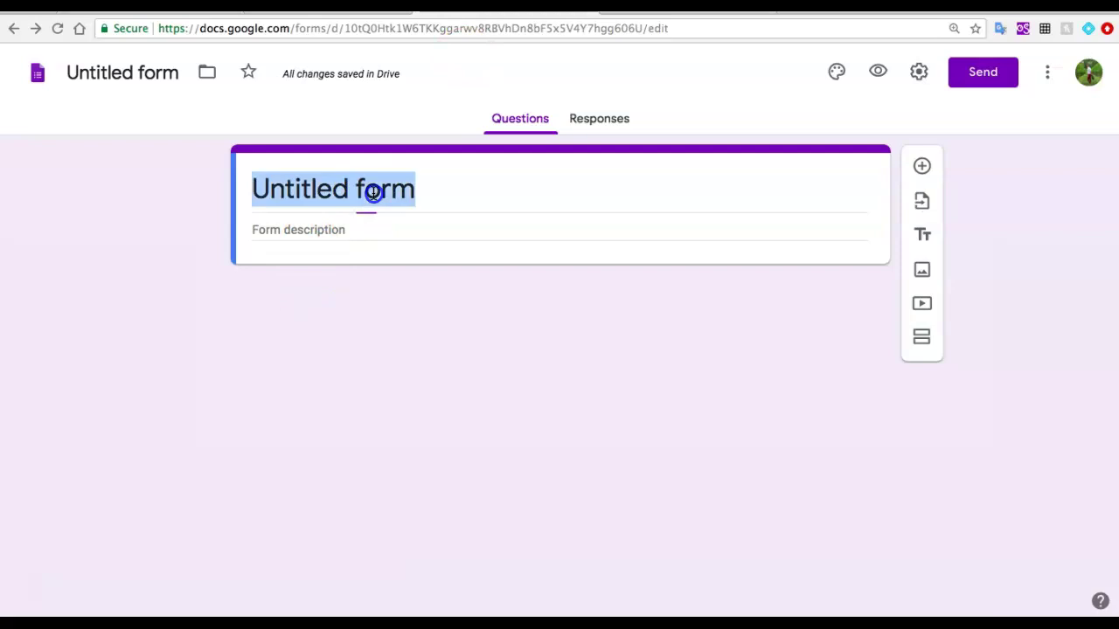
text(Quiz # 1)
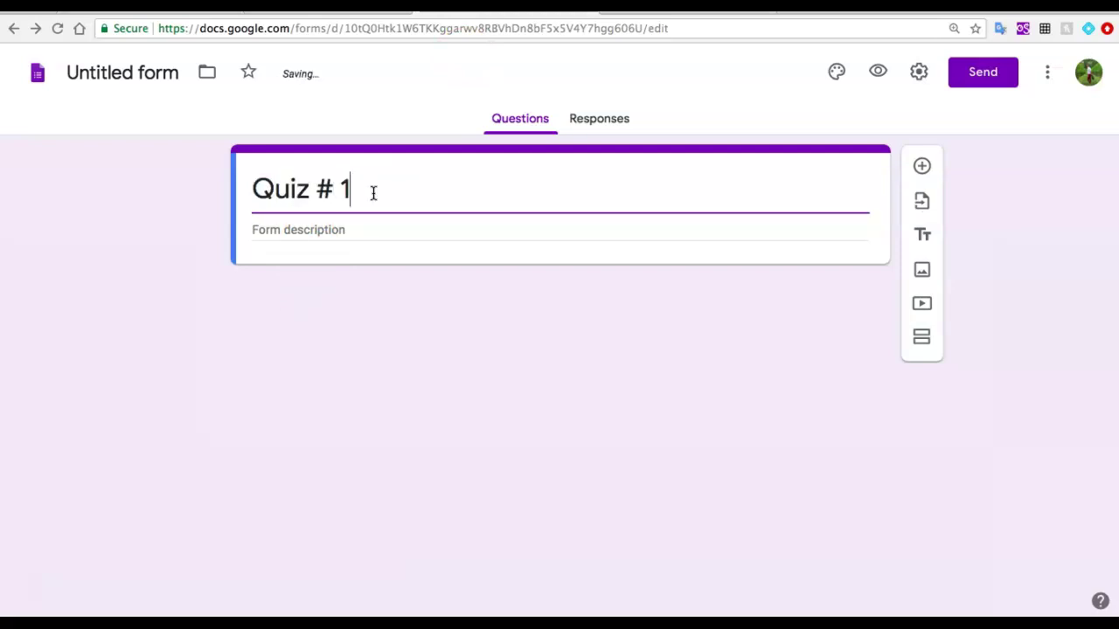
click(922, 166)
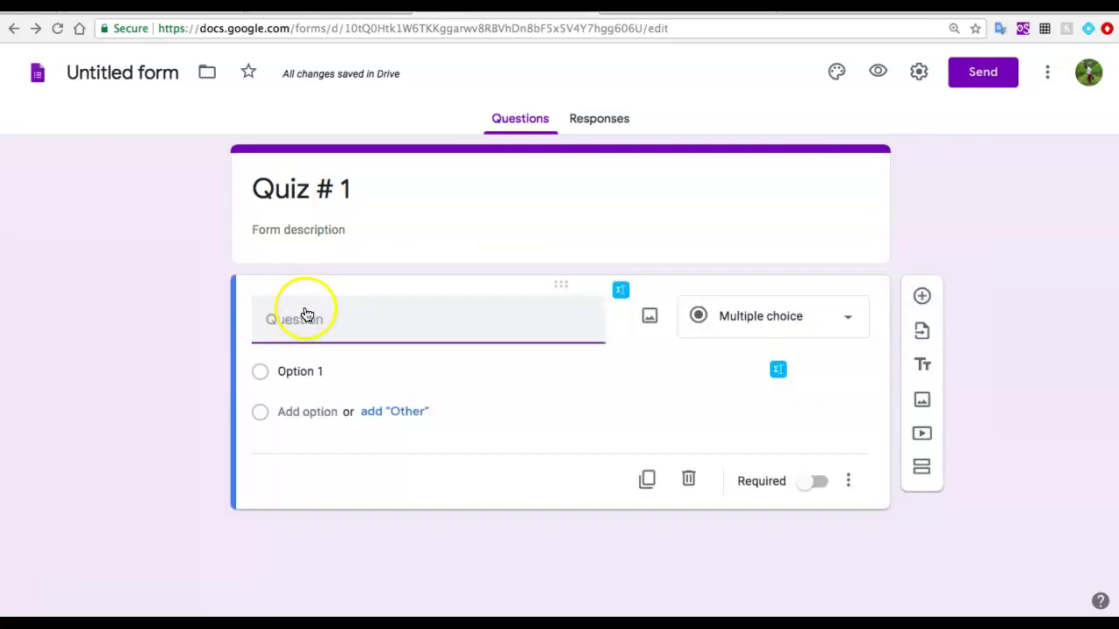
click(311, 320)
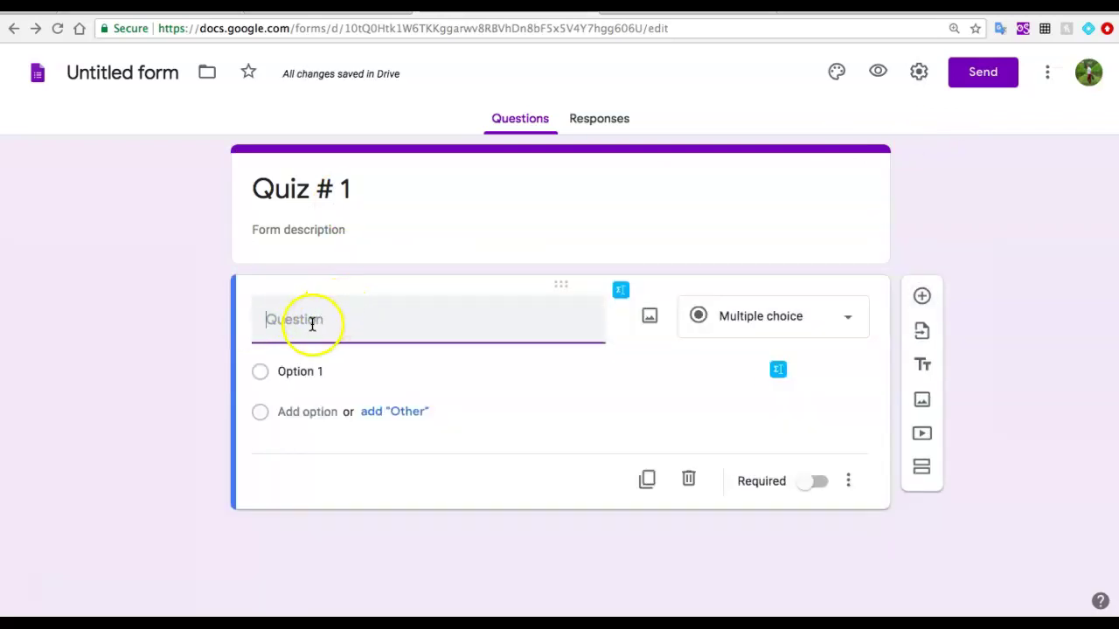
Insert the equation 3x + 4 = 7 into the first question using EquatIO's Equation Editor
click(621, 294)
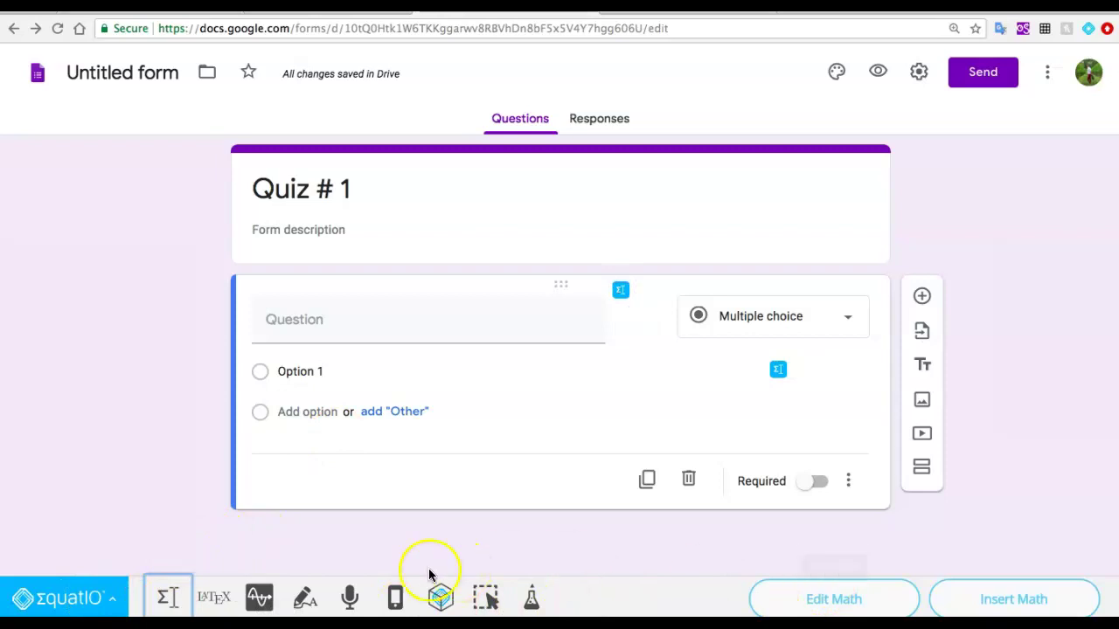
click(167, 598)
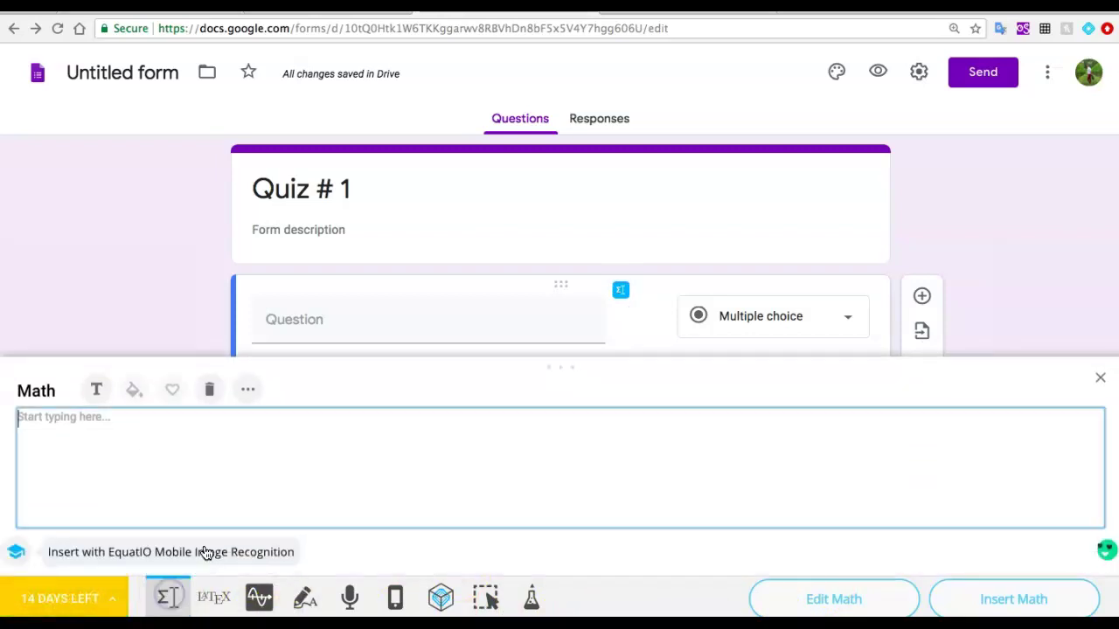
click(182, 467)
text(3x+4=7)
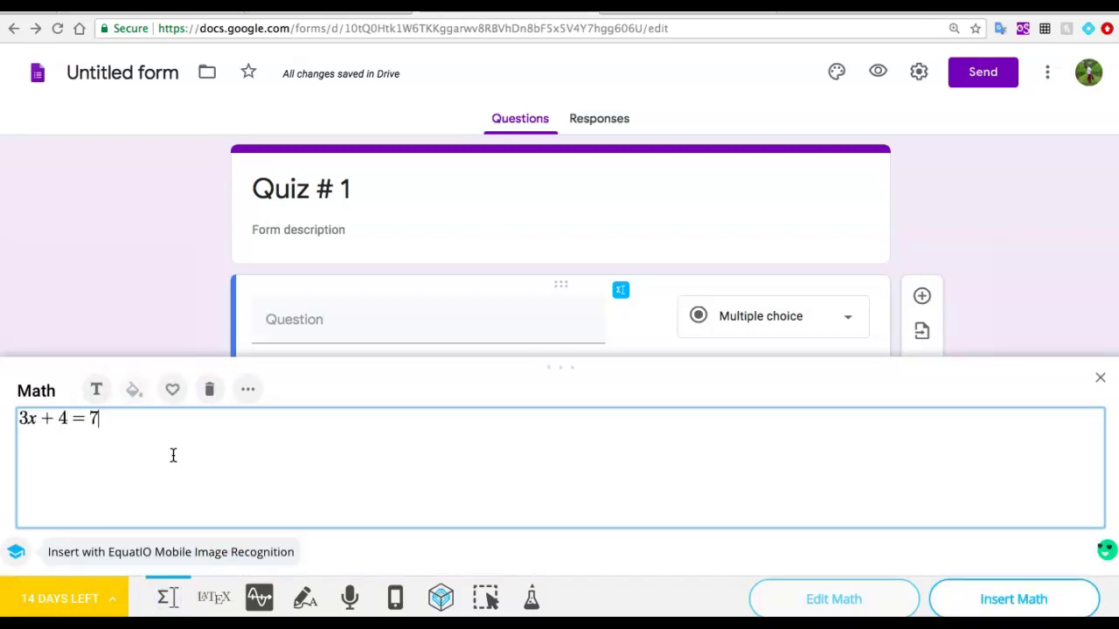
click(999, 595)
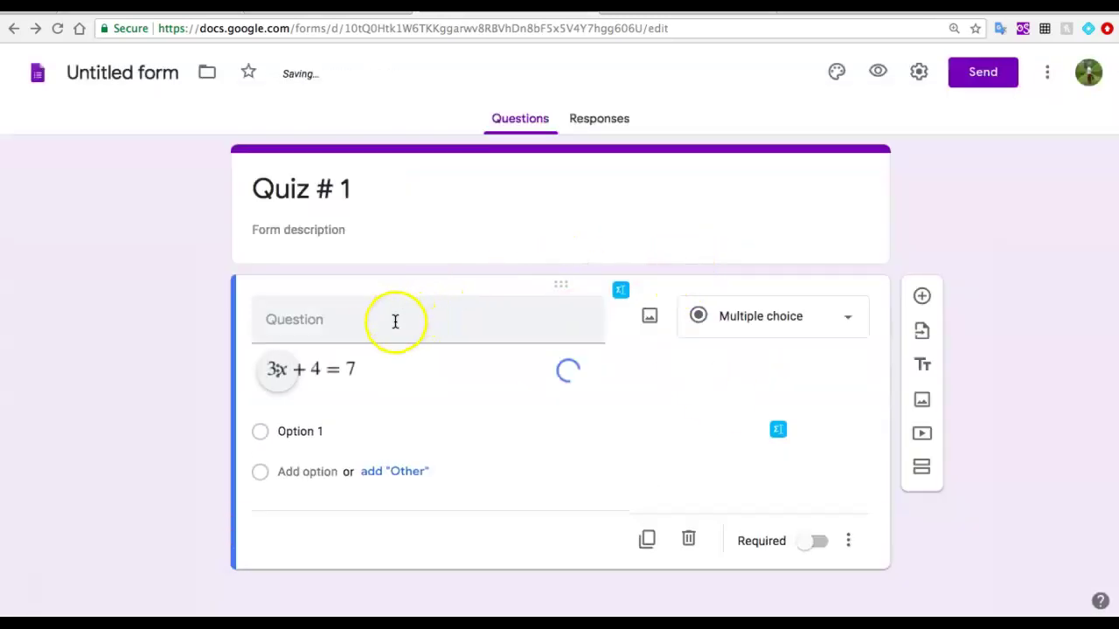
Write the question 'What is the value of x?' and add a second question
click(402, 323)
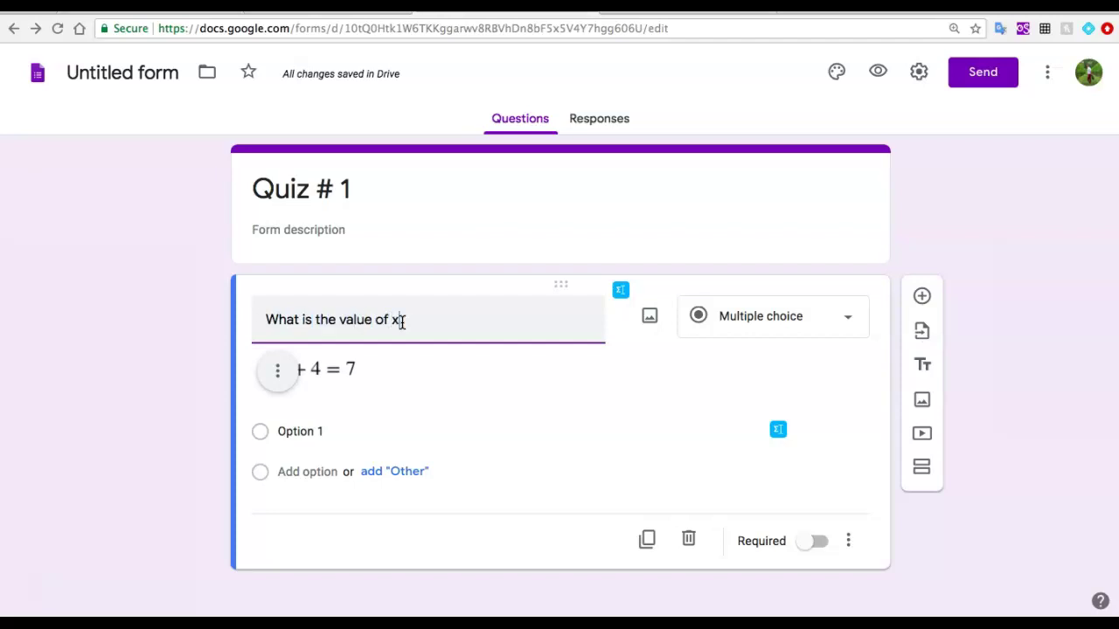
text(?)
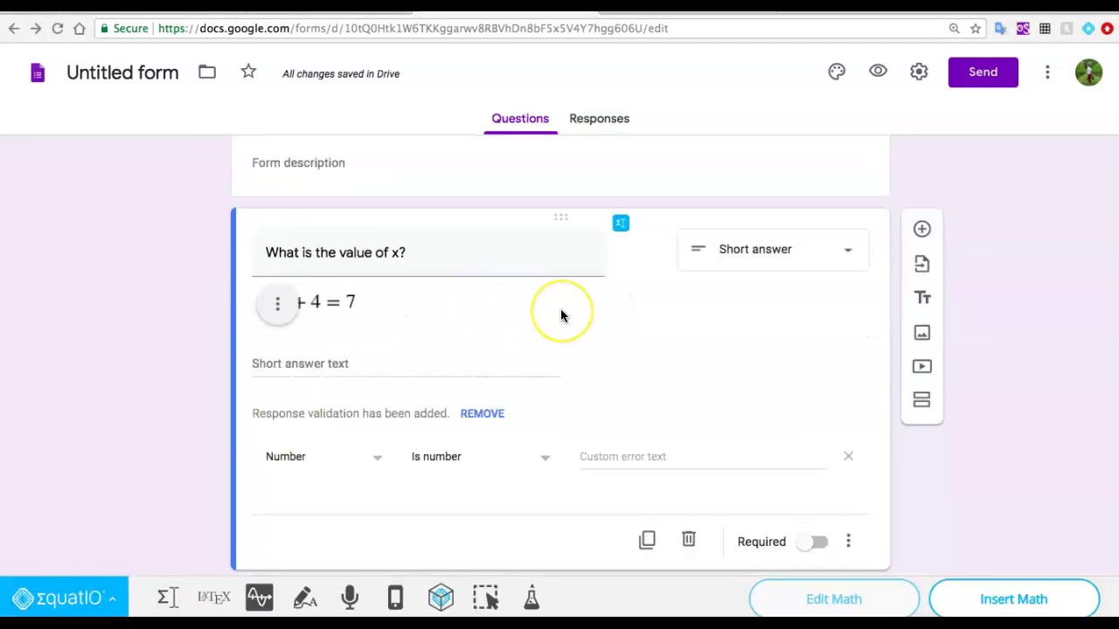
click(916, 238)
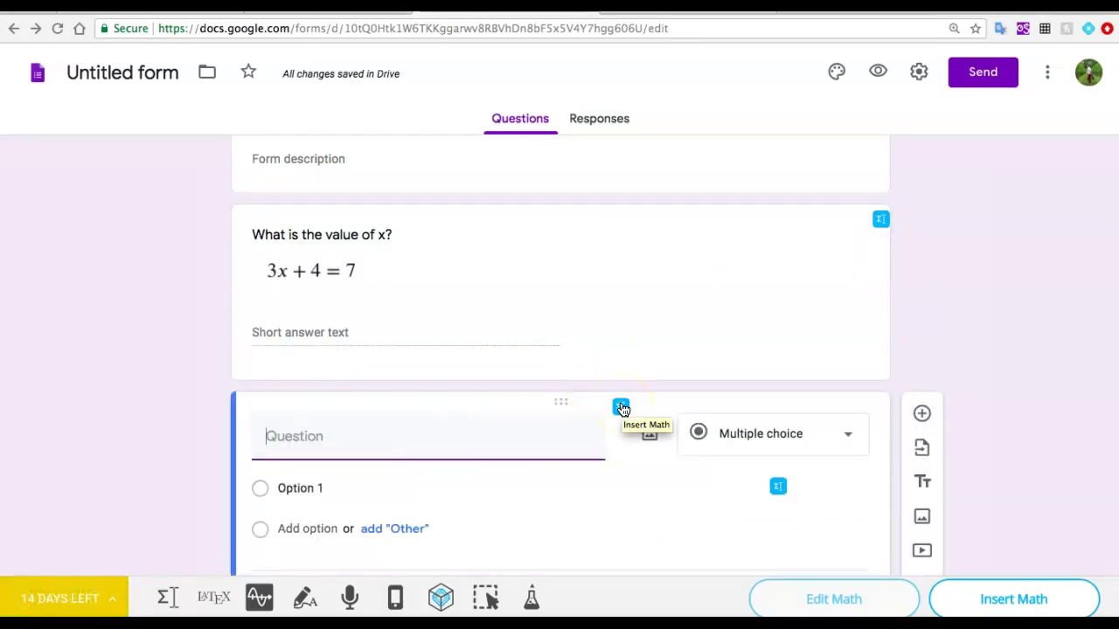
Handwrite an integral of f(x) in EquatIO's handwriting recognition panel
click(622, 408)
click(551, 408)
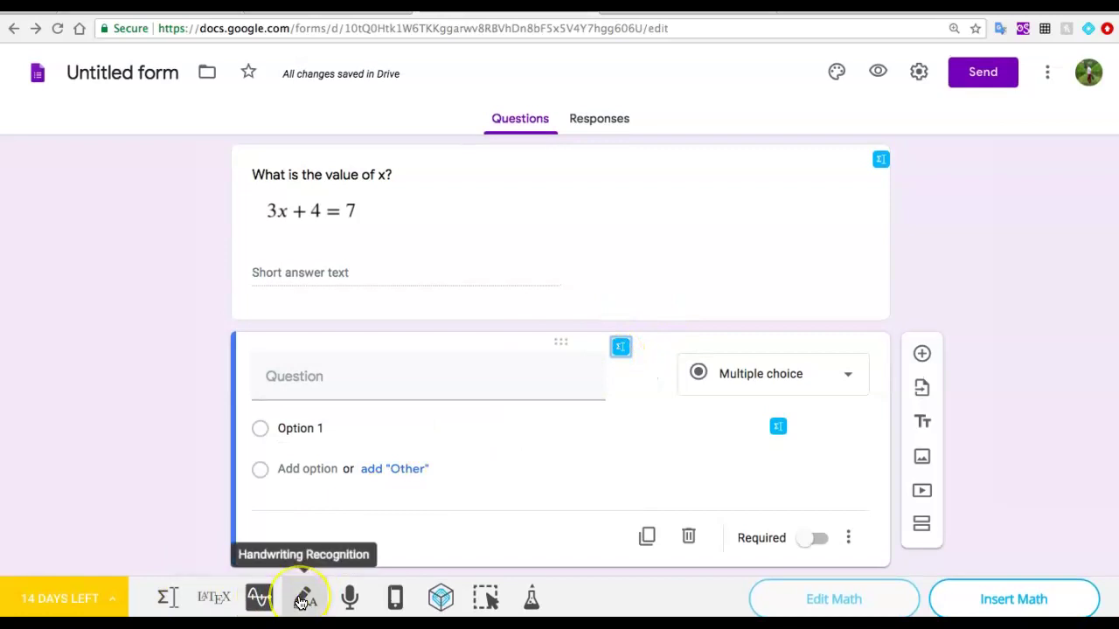
click(302, 600)
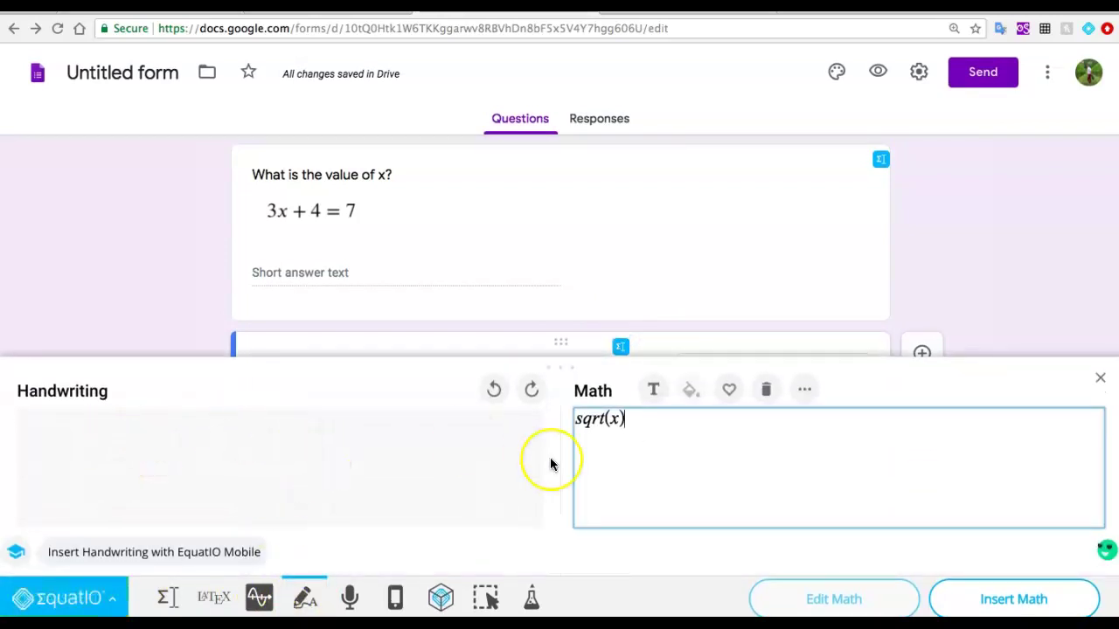
key(BackSpace)
key(BackSpace)
key(BackSpace)
key(BackSpace)
key(BackSpace)
key(BackSpace)
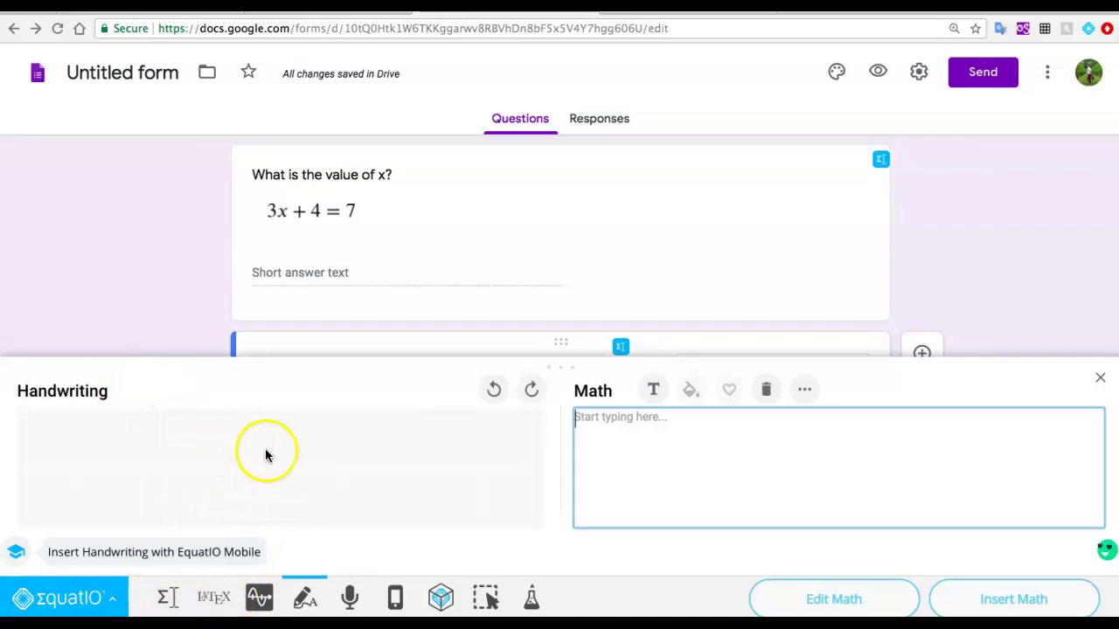
click(308, 612)
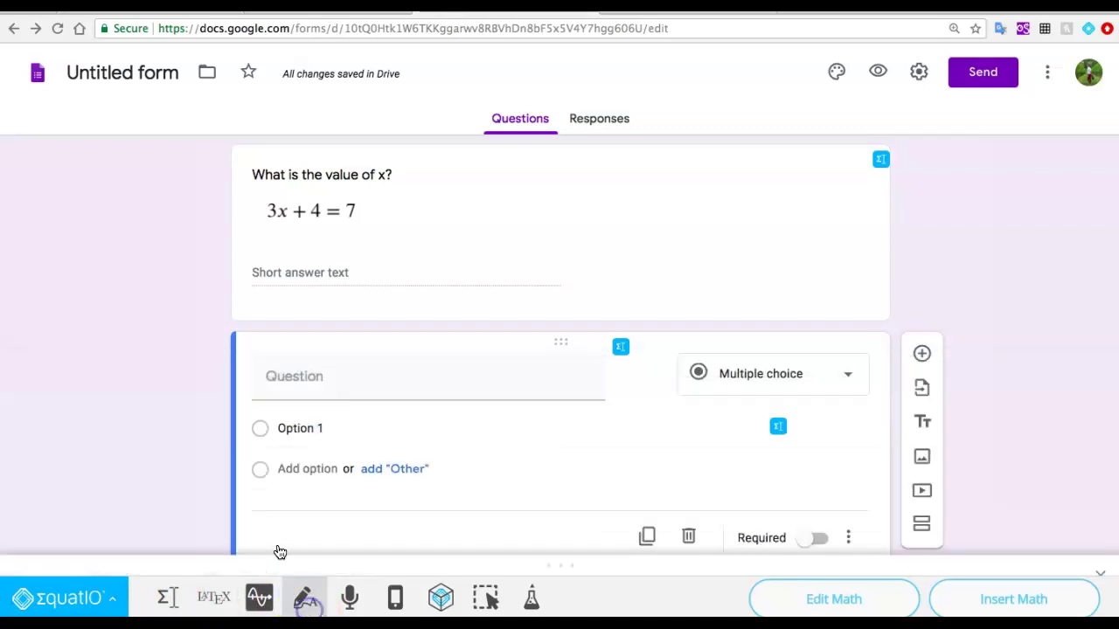
click(302, 597)
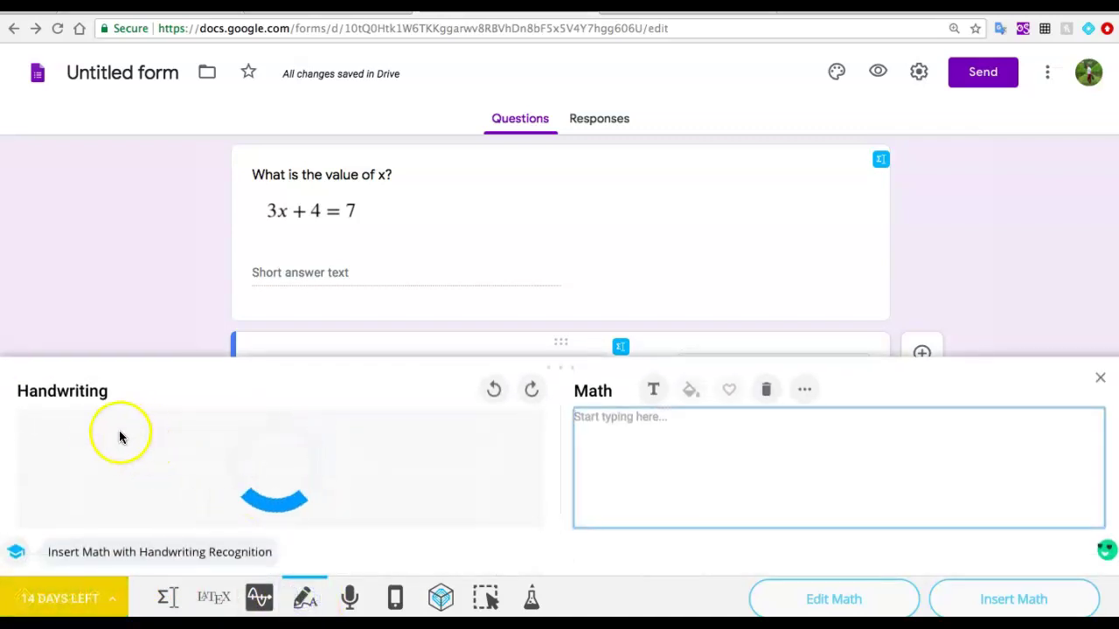
drag(162, 429, 115, 489)
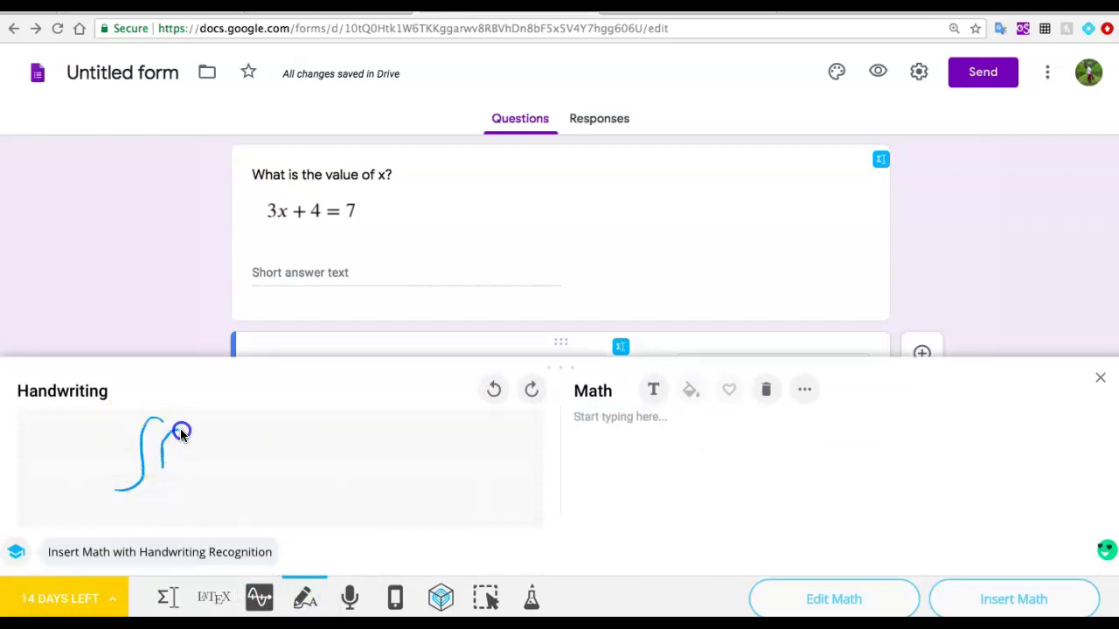
mouse_move(180, 427)
mouse_down()
mouse_move(163, 472)
mouse_move(180, 445)
mouse_move(204, 465)
mouse_up()
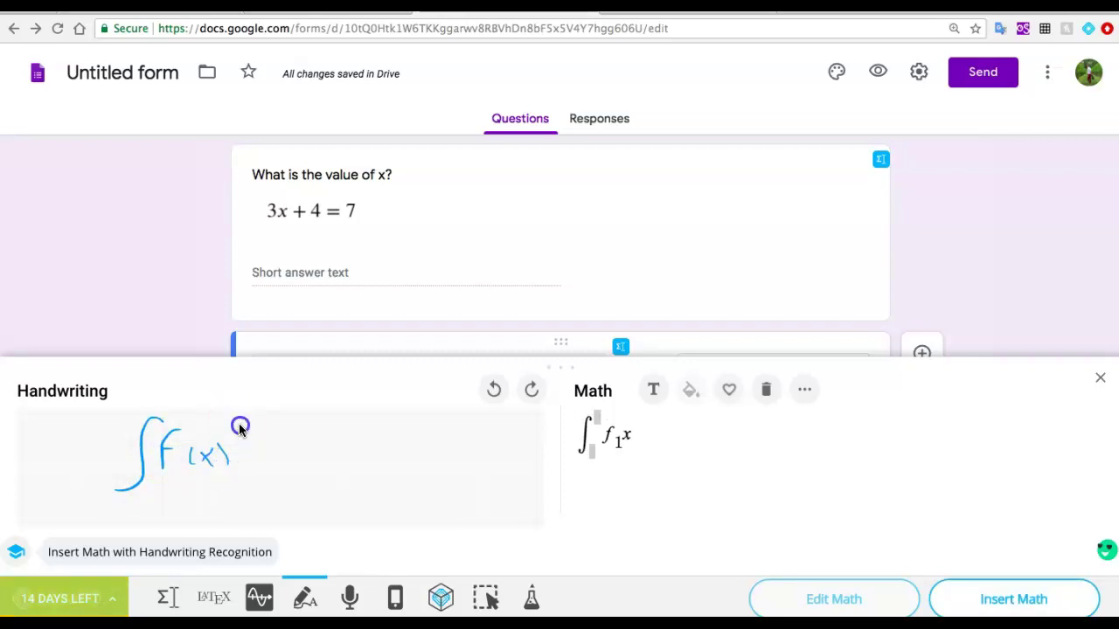
mouse_move(240, 425)
mouse_down()
mouse_move(241, 462)
mouse_move(254, 454)
mouse_move(283, 466)
mouse_up()
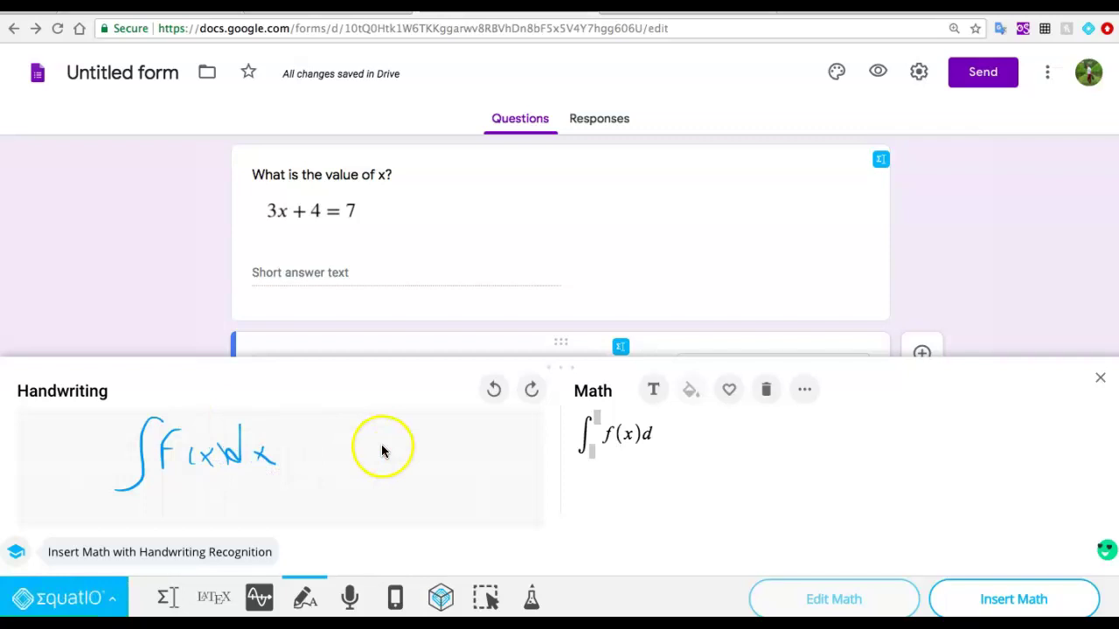
Set the integral limits to 4 and 9, finish with dx, and insert it
click(592, 453)
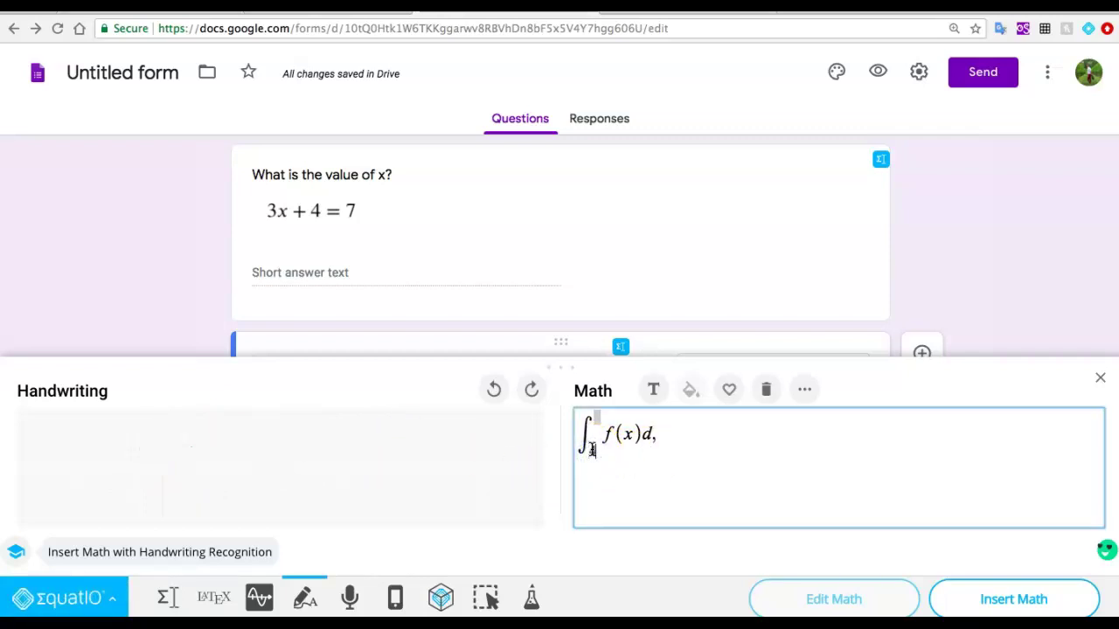
text(4)
click(600, 421)
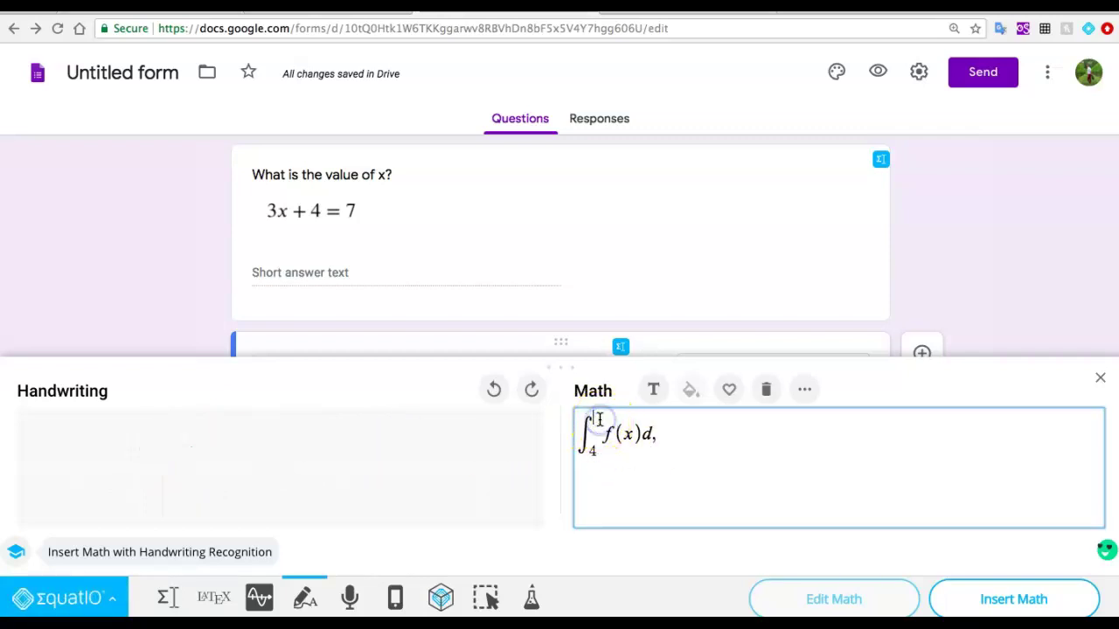
text(9)
click(662, 438)
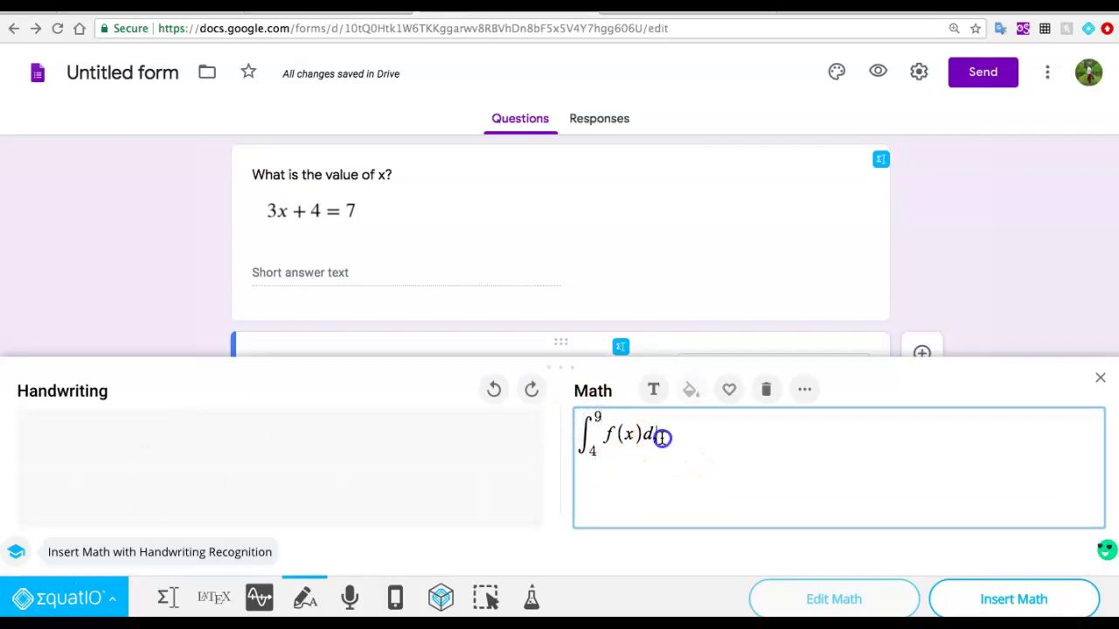
text(x)
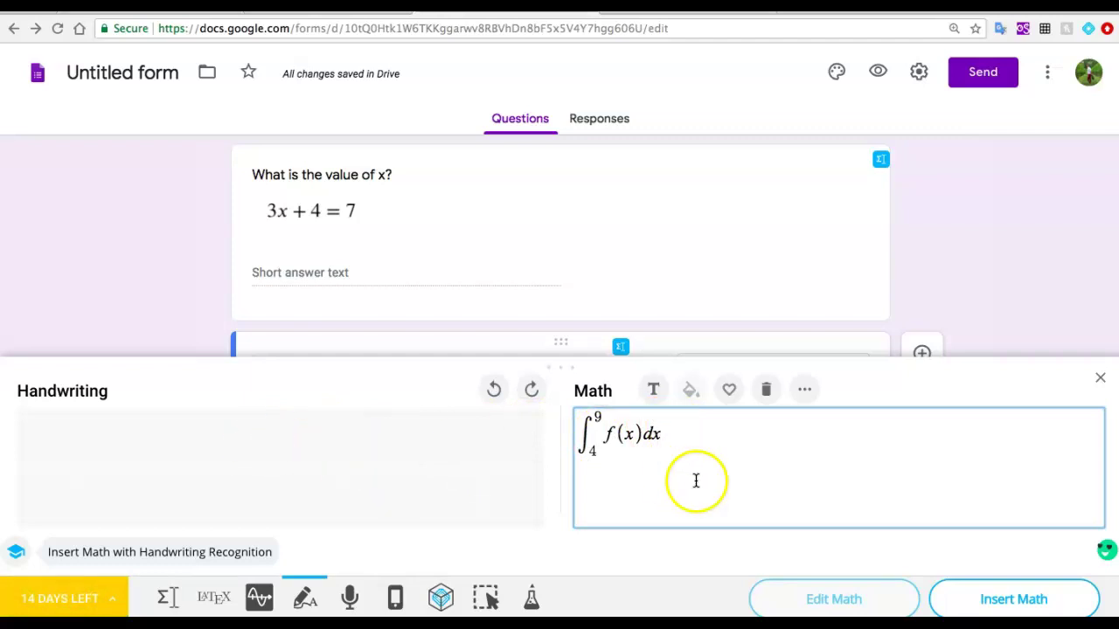
click(991, 598)
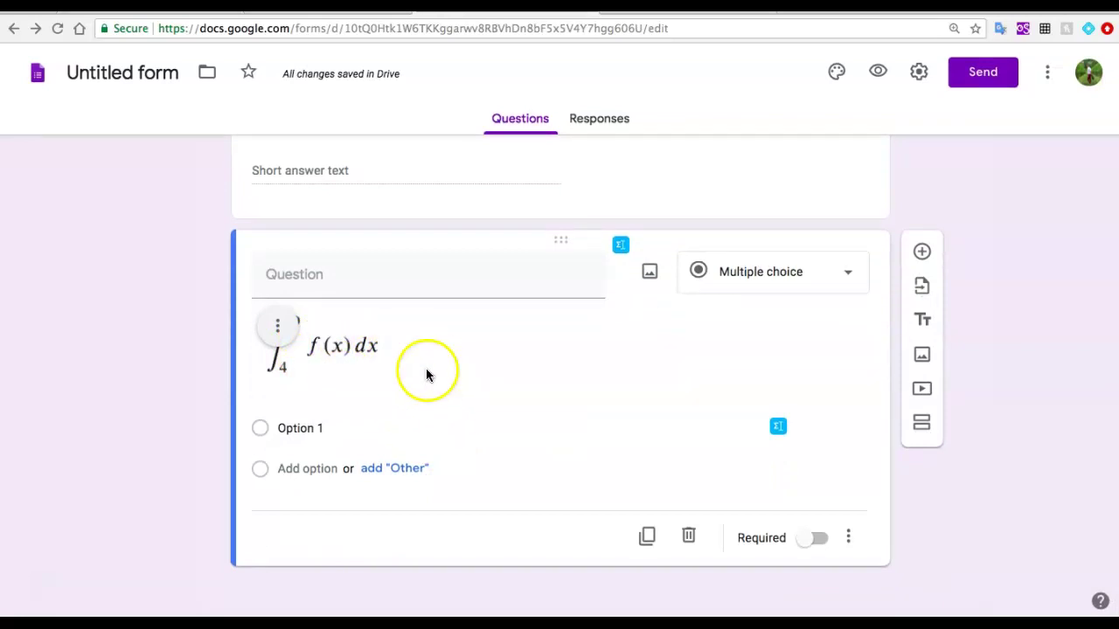
Title the question 'What function will make the value of this integral equal to 4?'
click(314, 278)
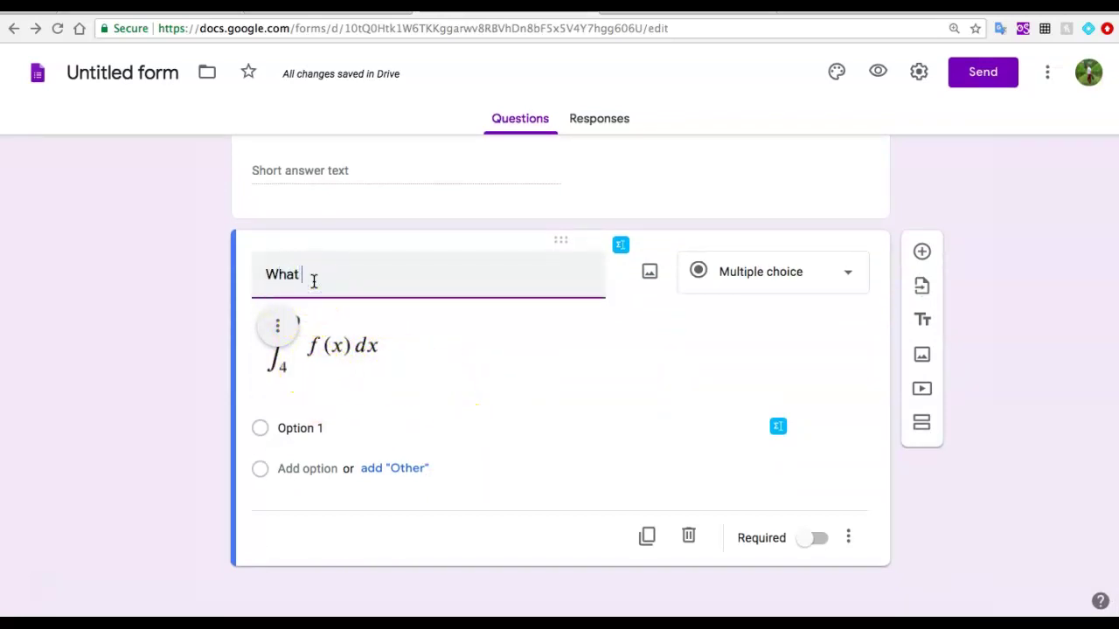
text(What valu)
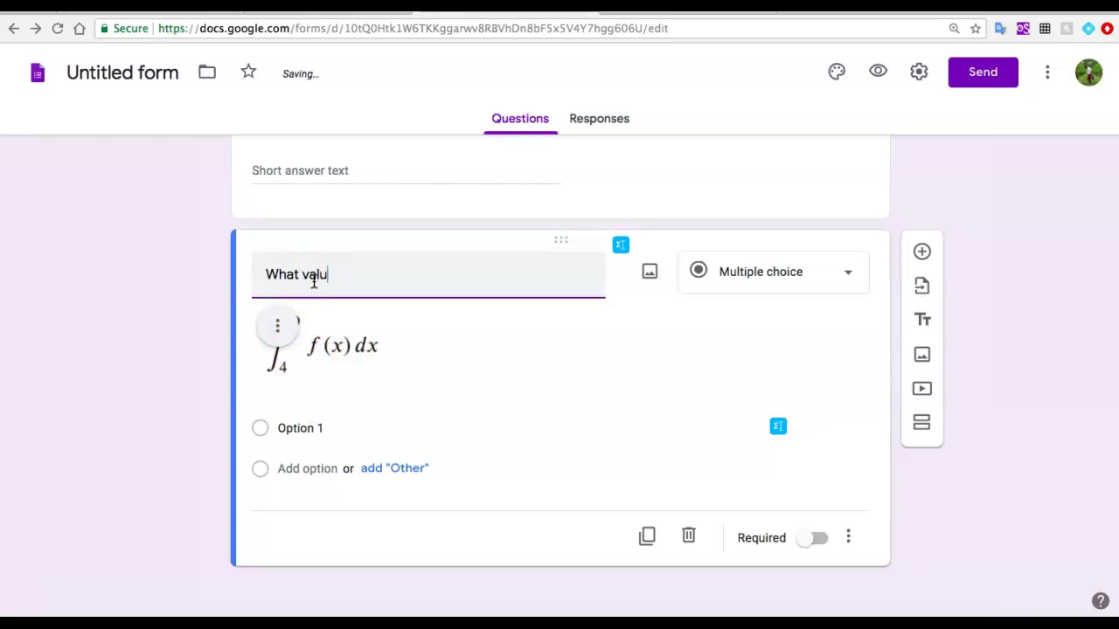
text(nction will make the)
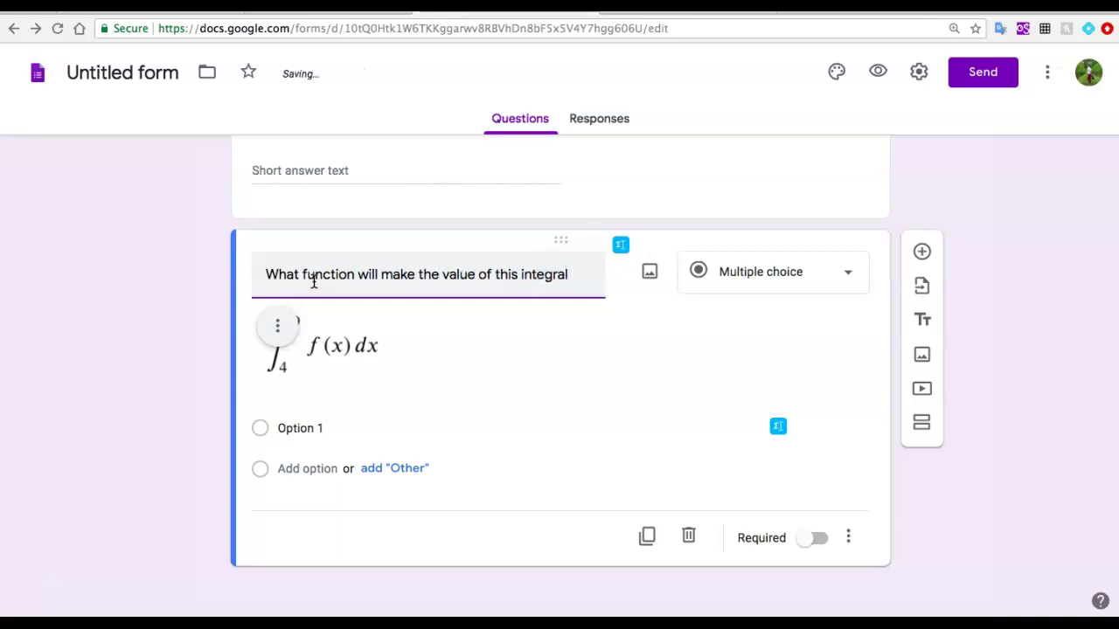
text(qual to 4?)
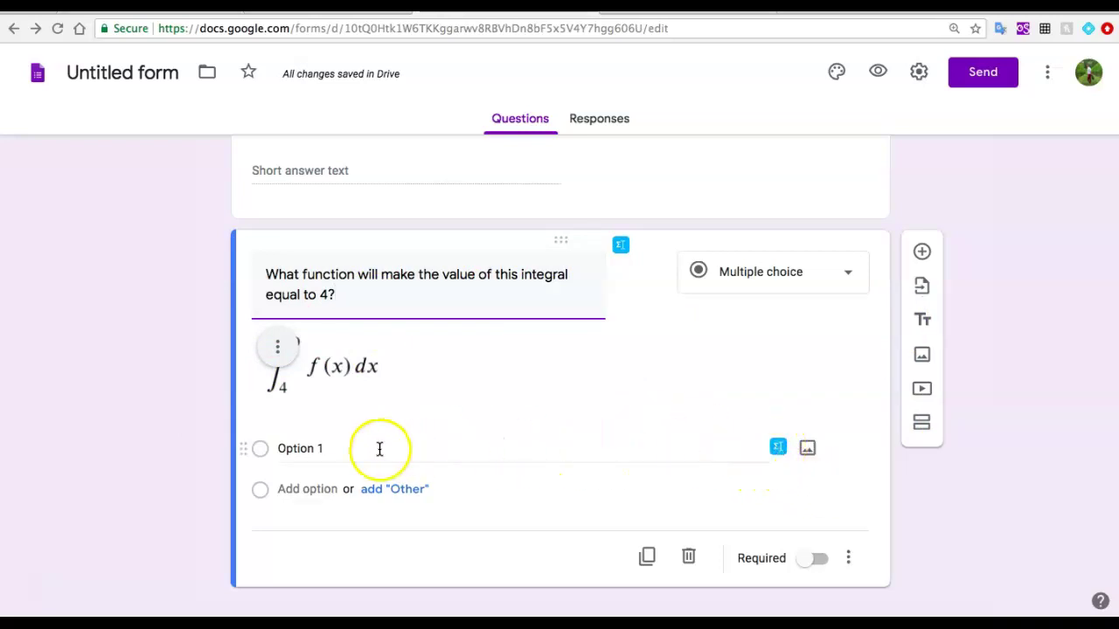
Give the integral question four answer options, Option 1 through Option 4
click(315, 452)
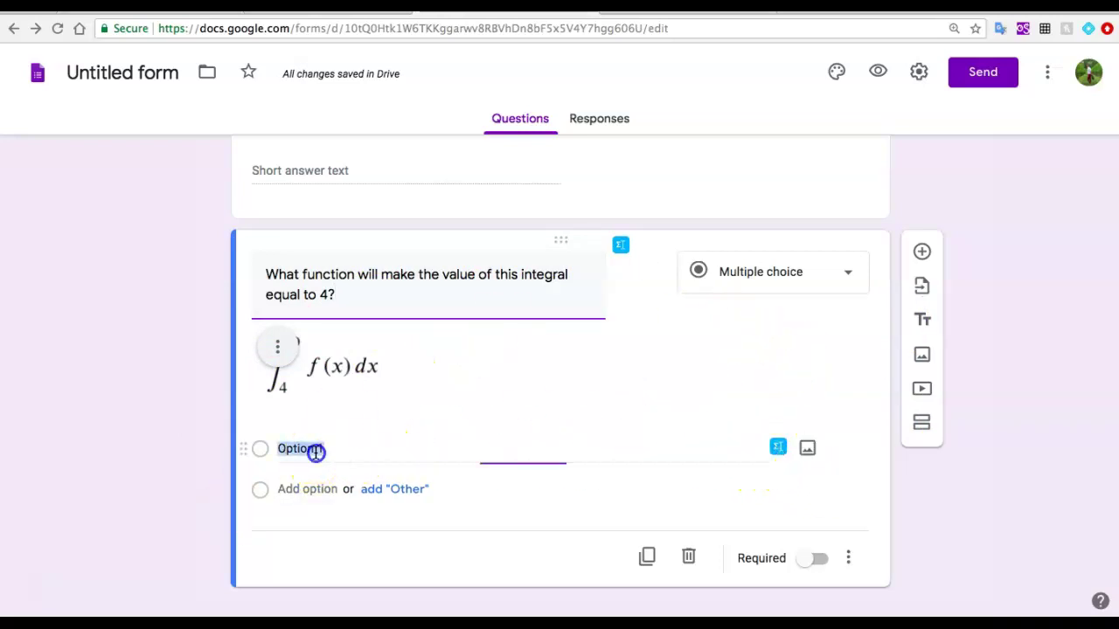
click(778, 447)
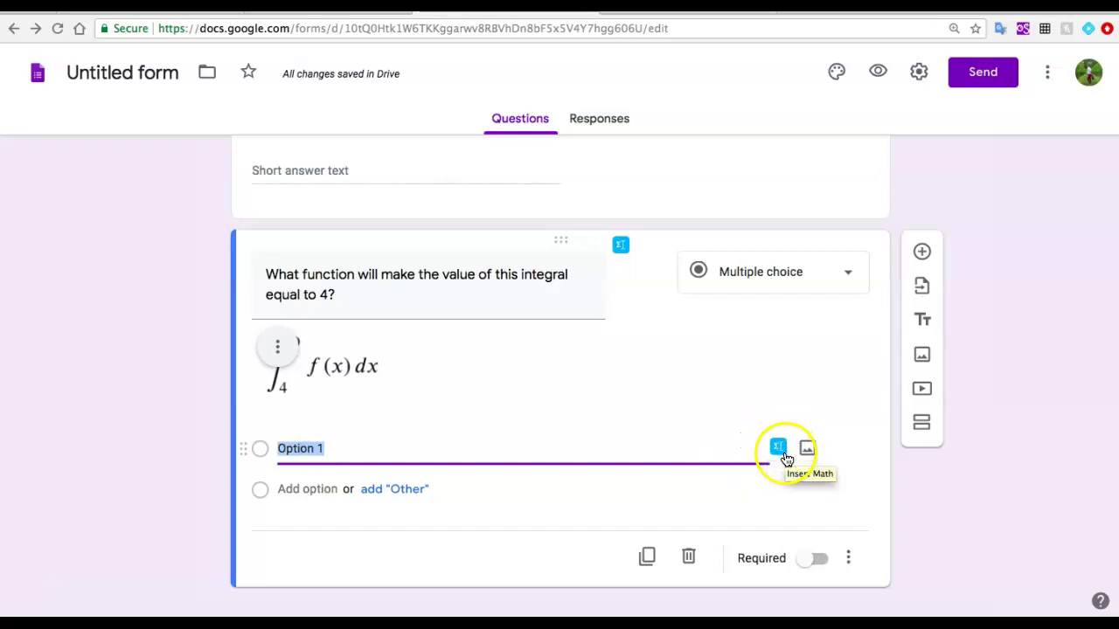
click(306, 488)
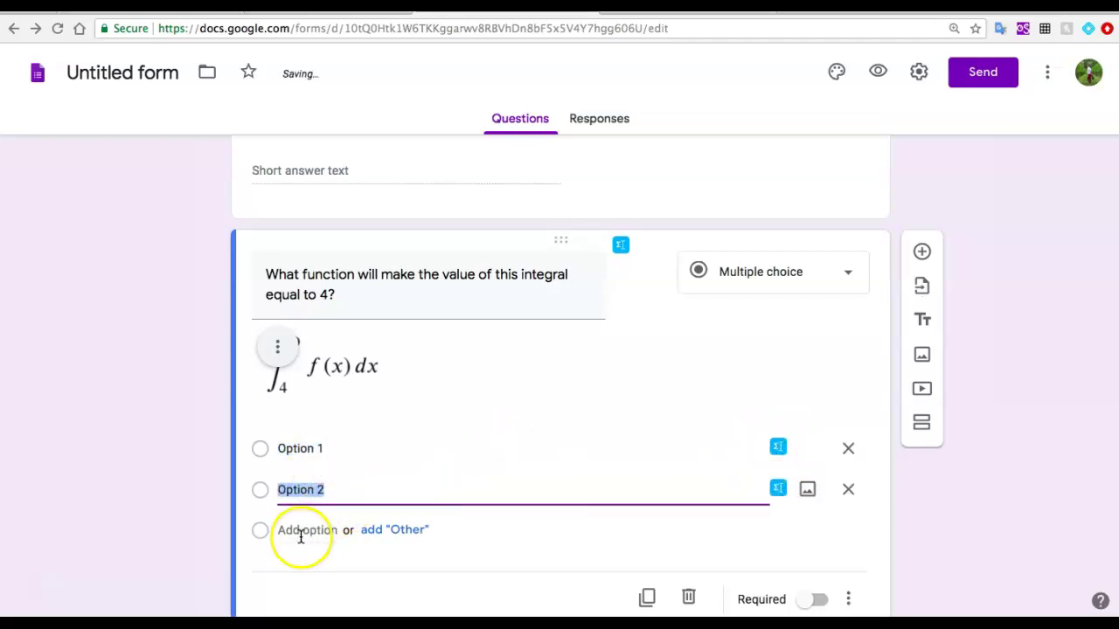
click(301, 533)
click(305, 570)
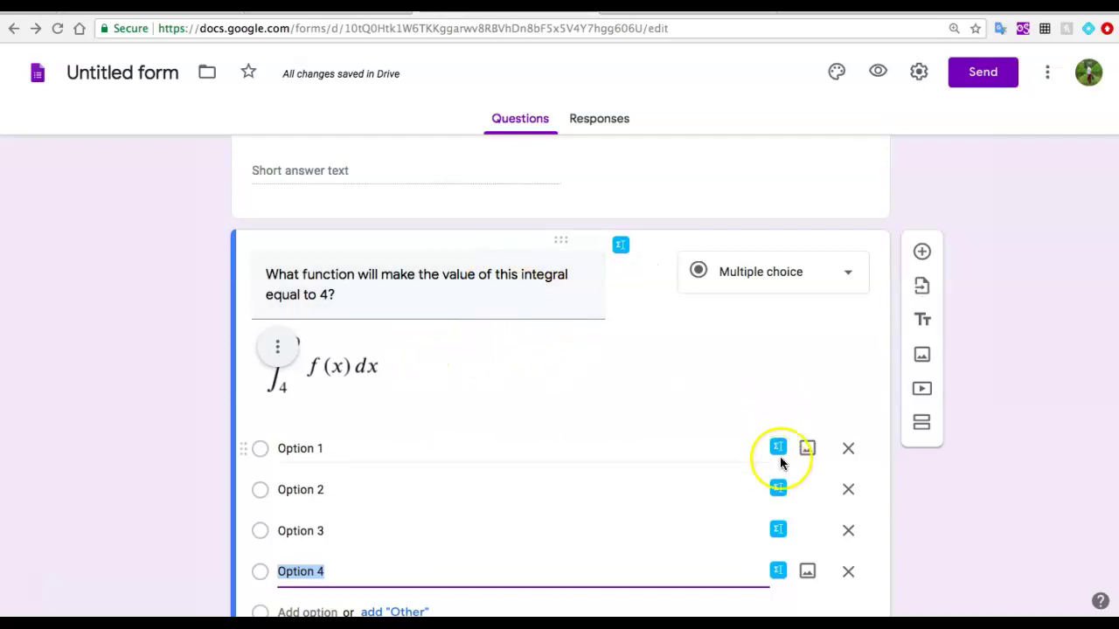
scroll(906, 419, down, 3)
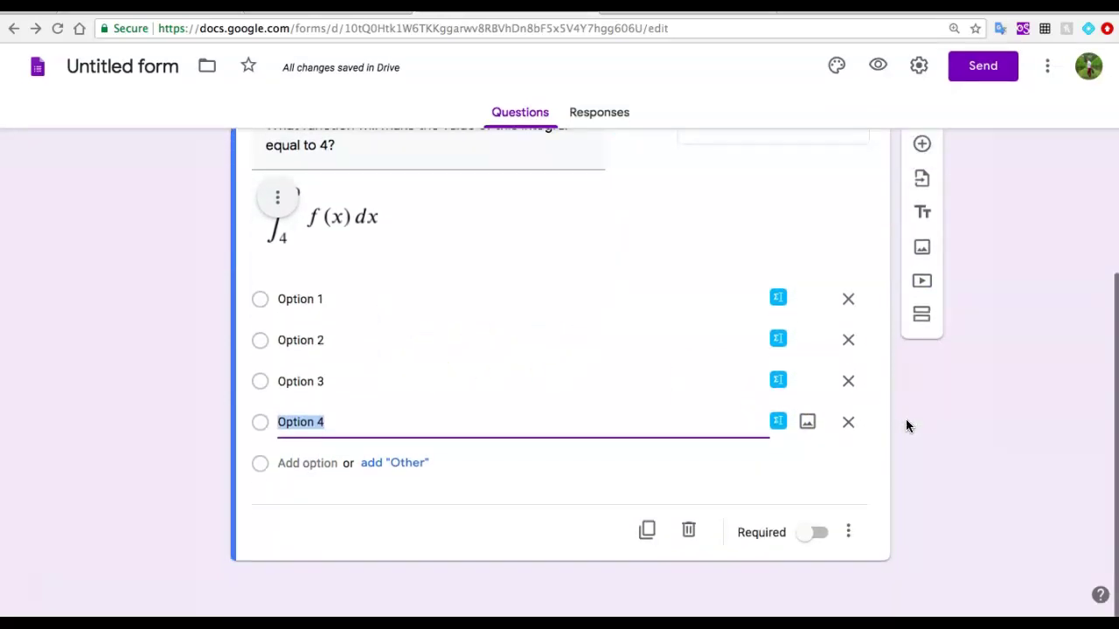
scroll(905, 421, up, 3)
Add a new question and open EquatIO's graph of y = 3x − 2 and y = x² − 7
click(922, 250)
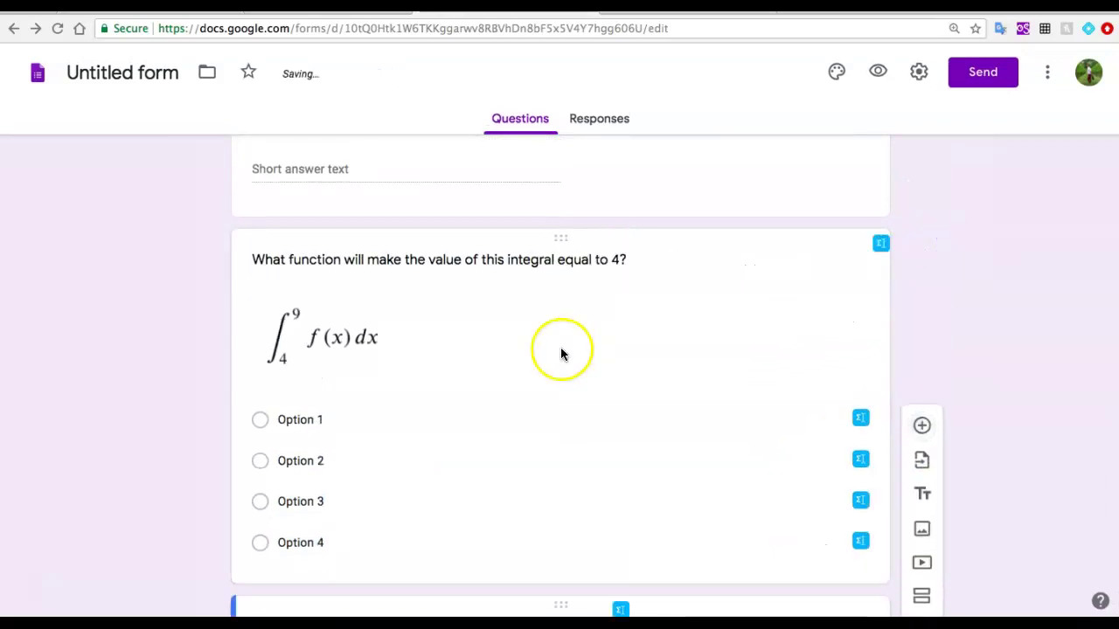
drag(621, 349, 630, 343)
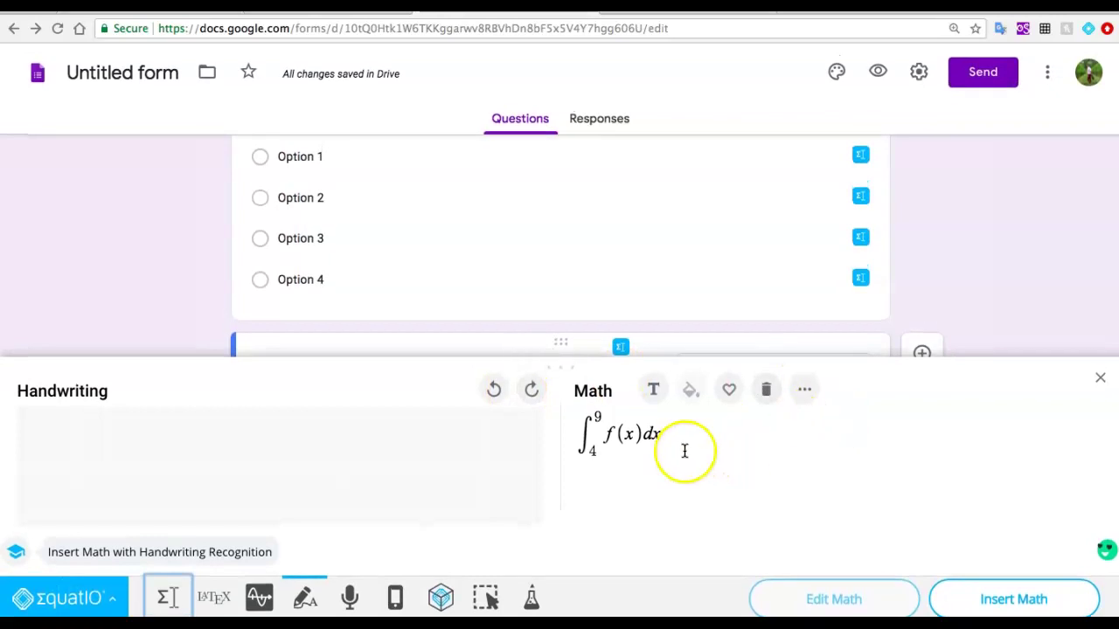
click(684, 451)
click(1100, 378)
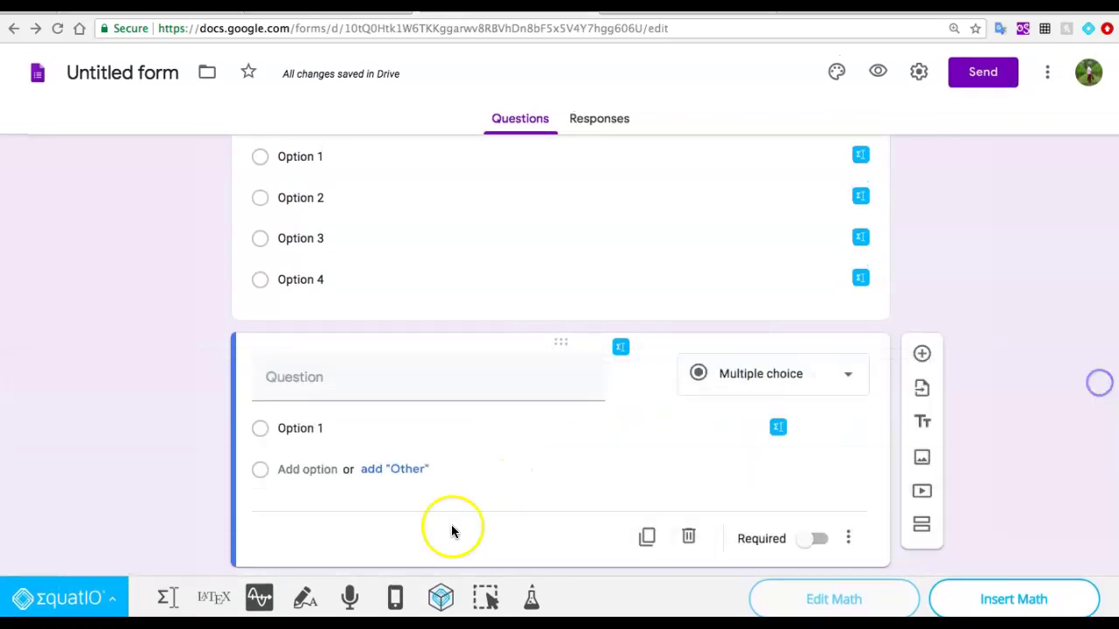
click(259, 598)
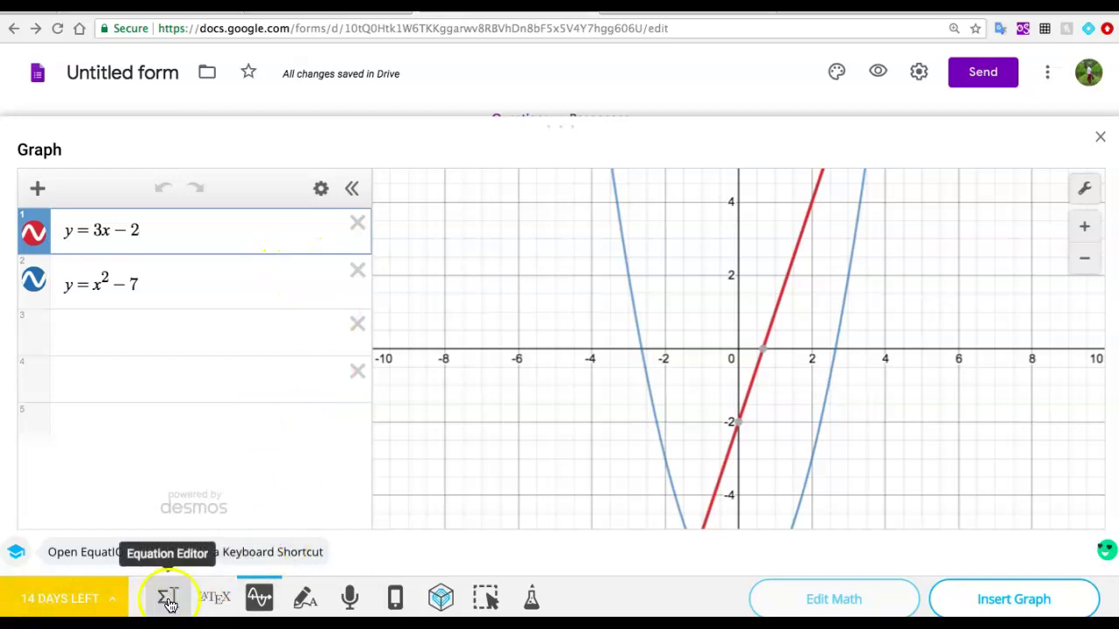
click(259, 605)
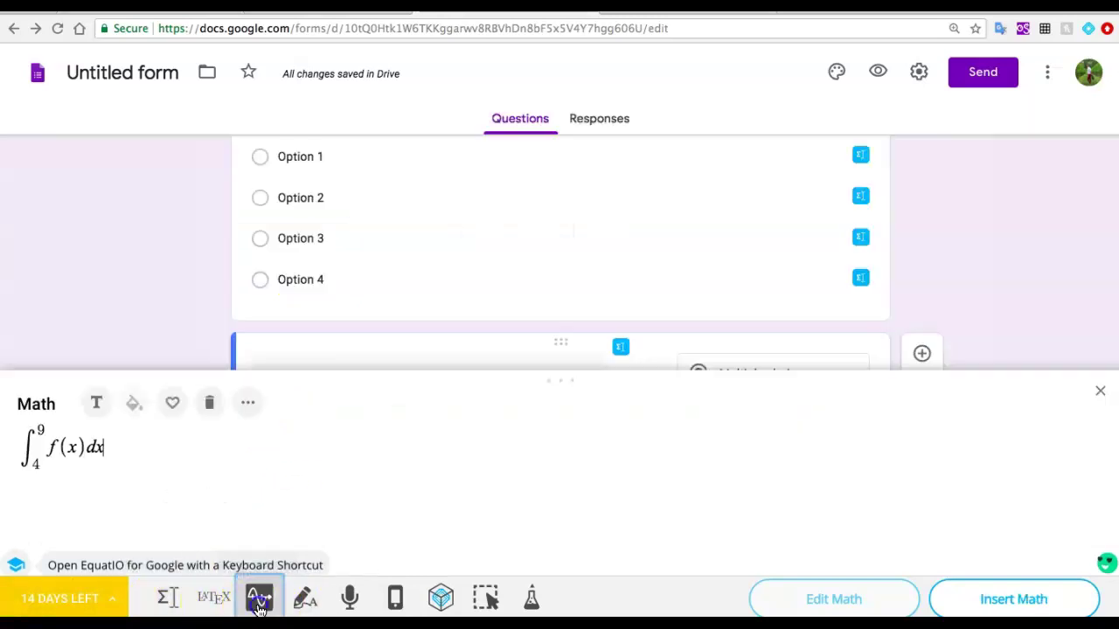
click(259, 601)
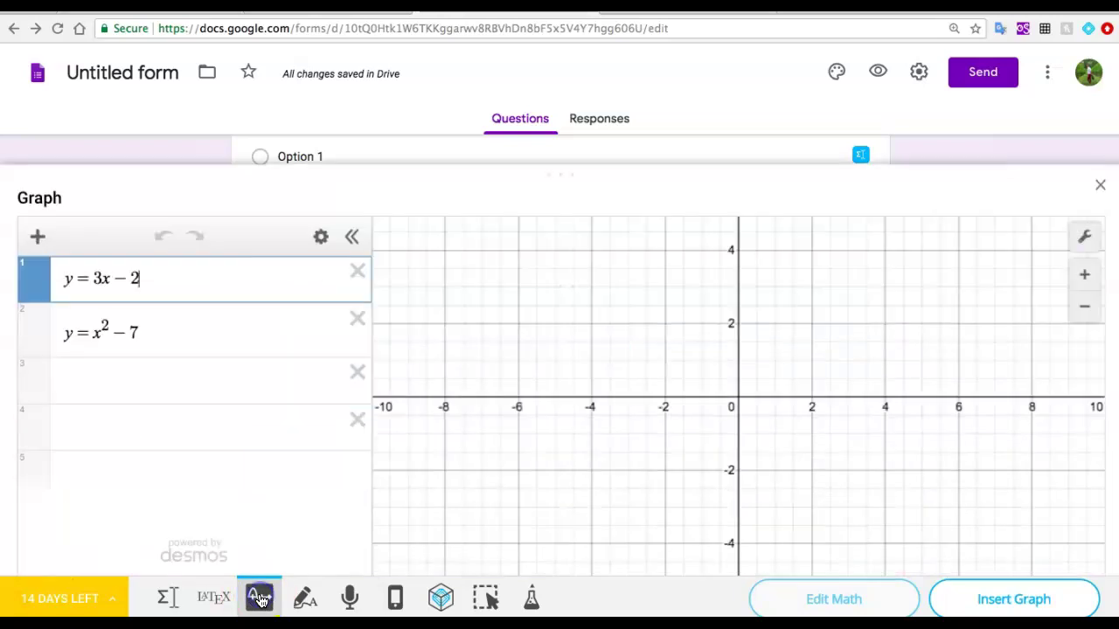
click(258, 602)
click(258, 601)
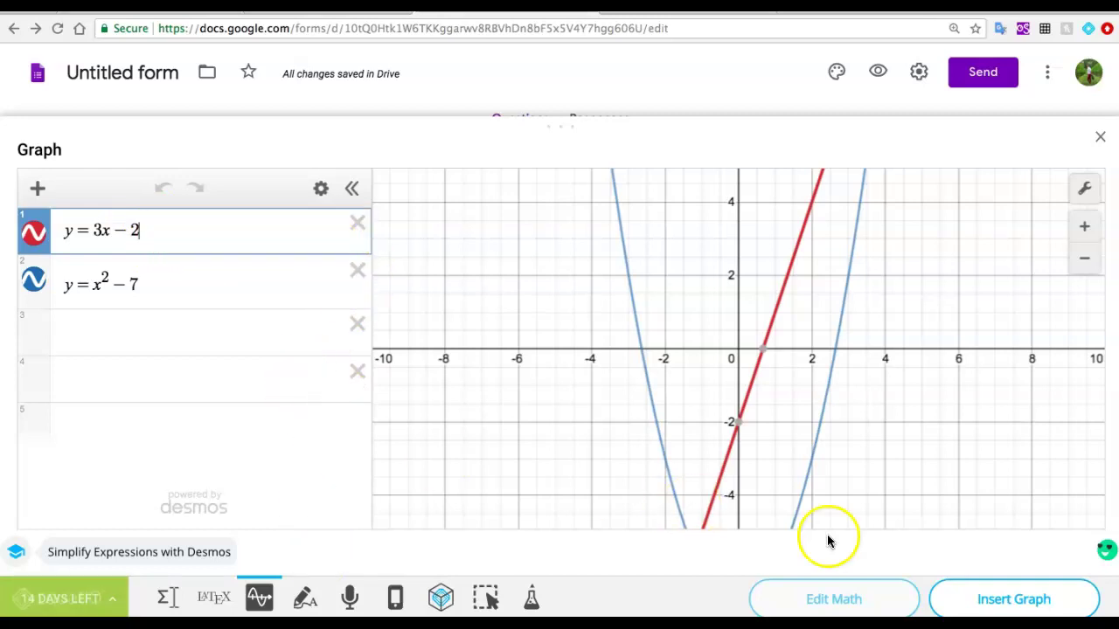
Add y = 6 as a third graph expression and insert the graph into the question
click(174, 331)
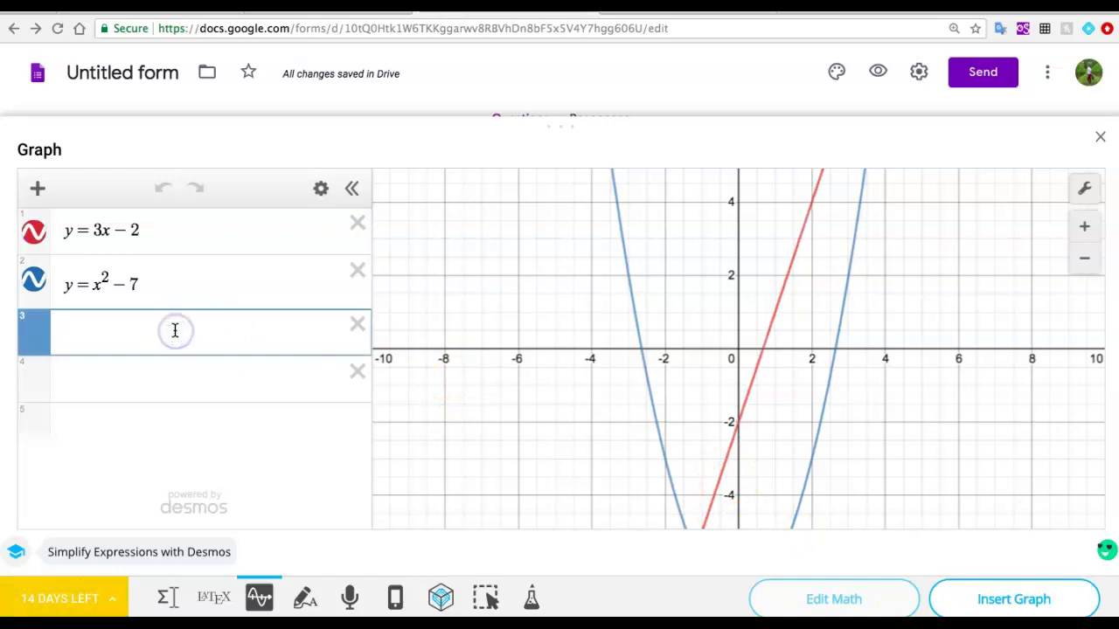
text(y=7)
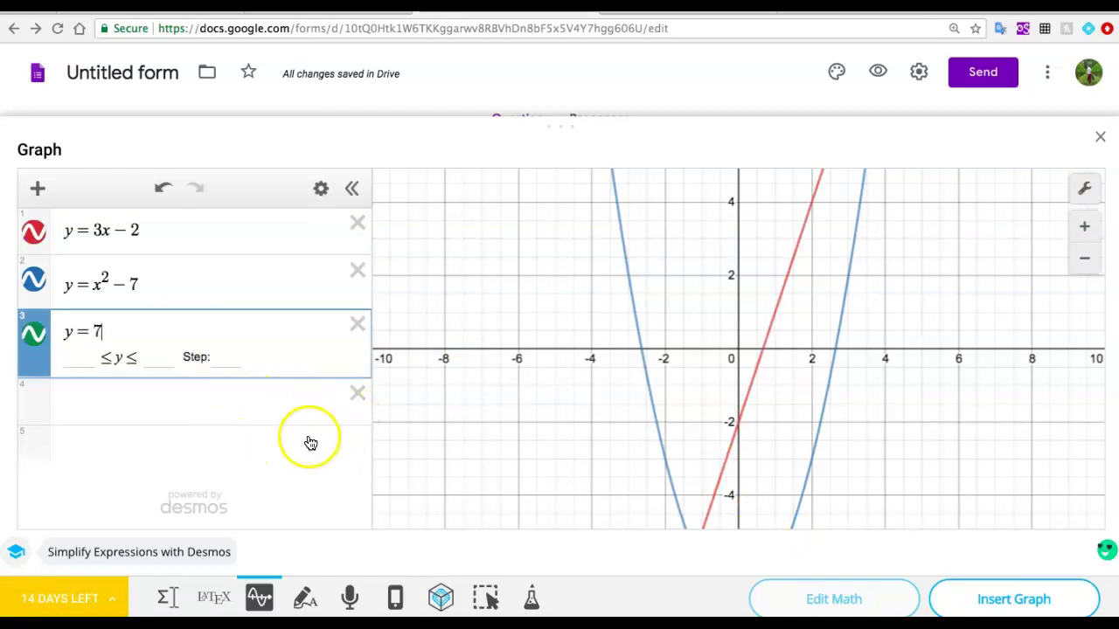
click(316, 405)
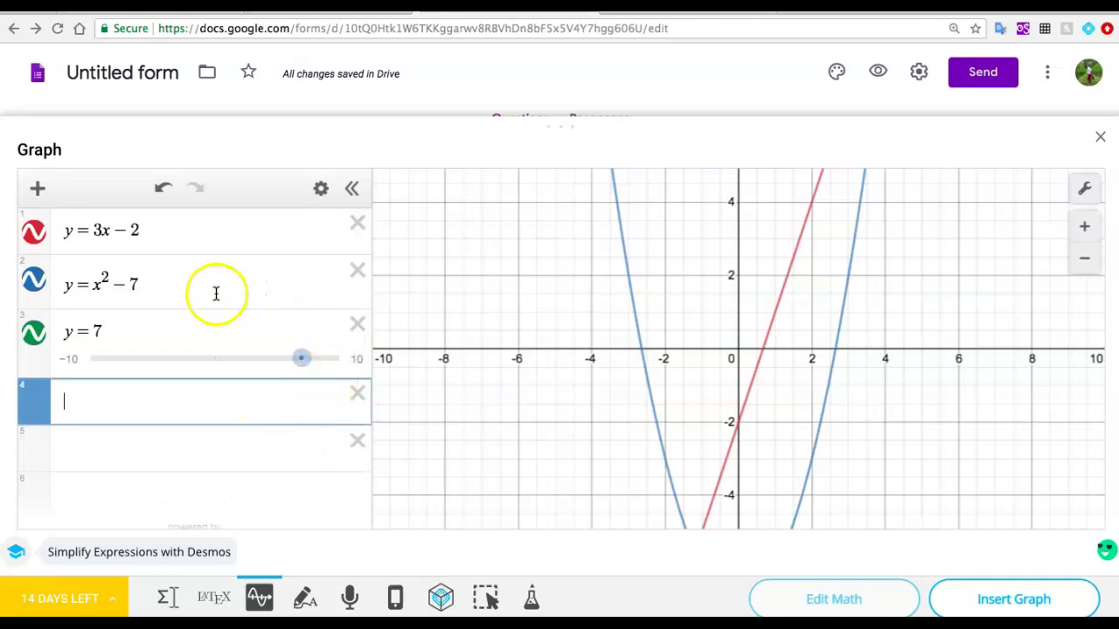
click(122, 324)
key(BackSpace)
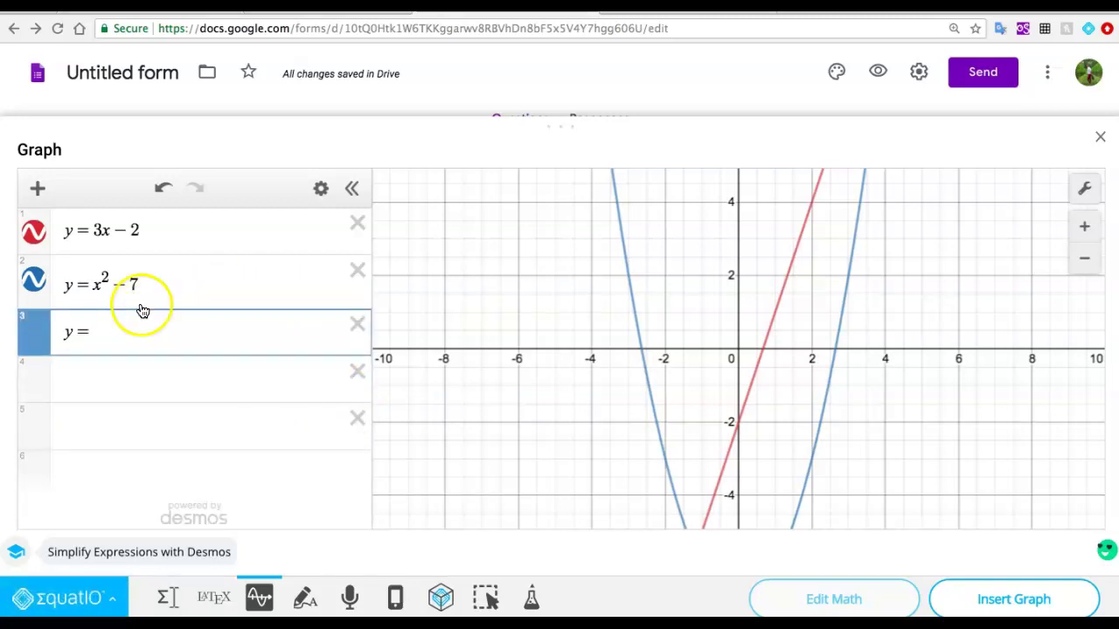
drag(534, 315, 520, 399)
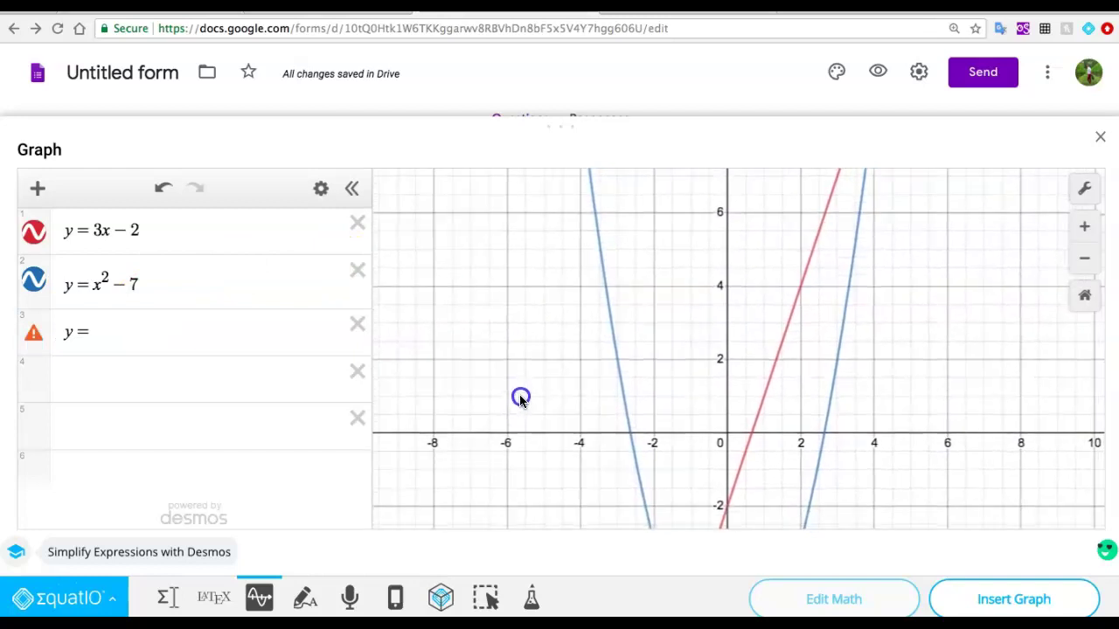
click(102, 328)
text(6)
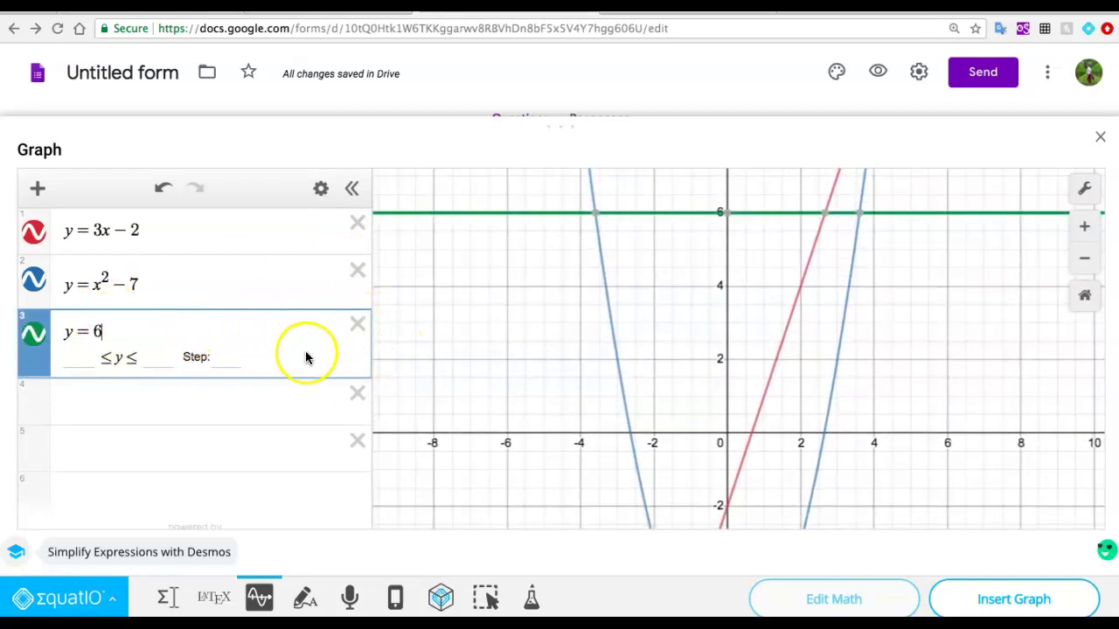
click(948, 584)
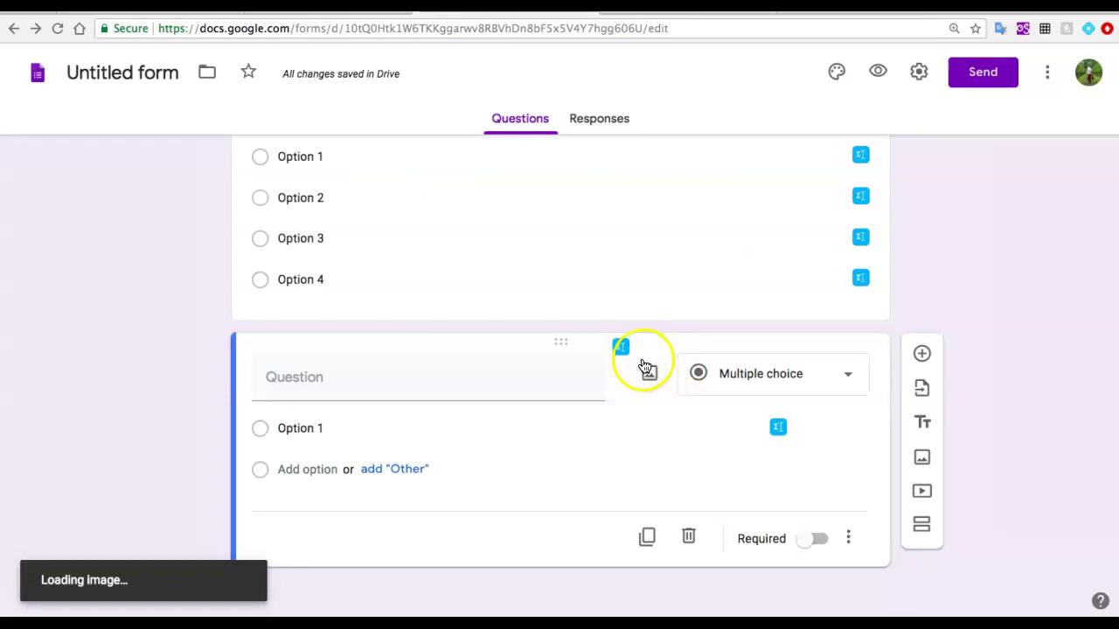
Give the graph question the title 'What are the intersection points?' and add another blank question
scroll(593, 366, down, 4)
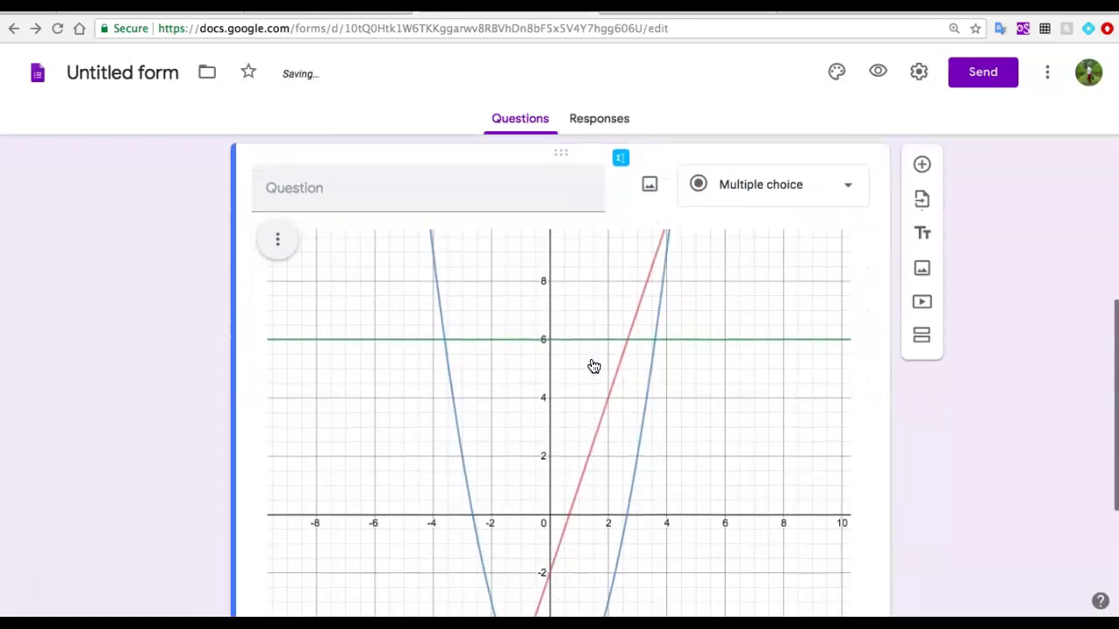
scroll(594, 365, up, 1)
scroll(594, 365, up, 2)
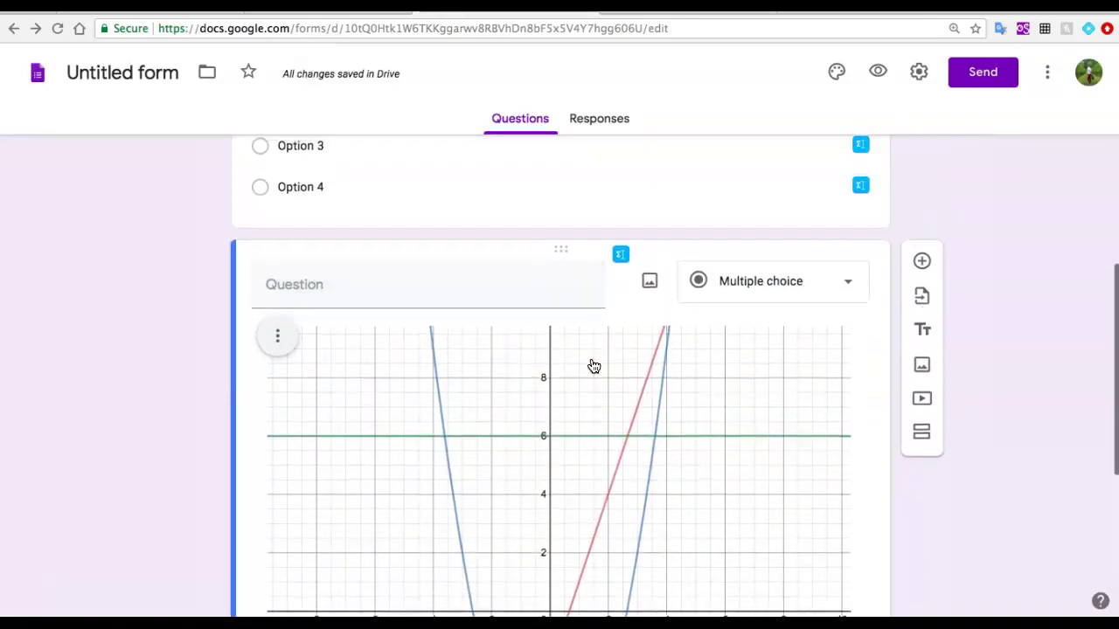
click(395, 272)
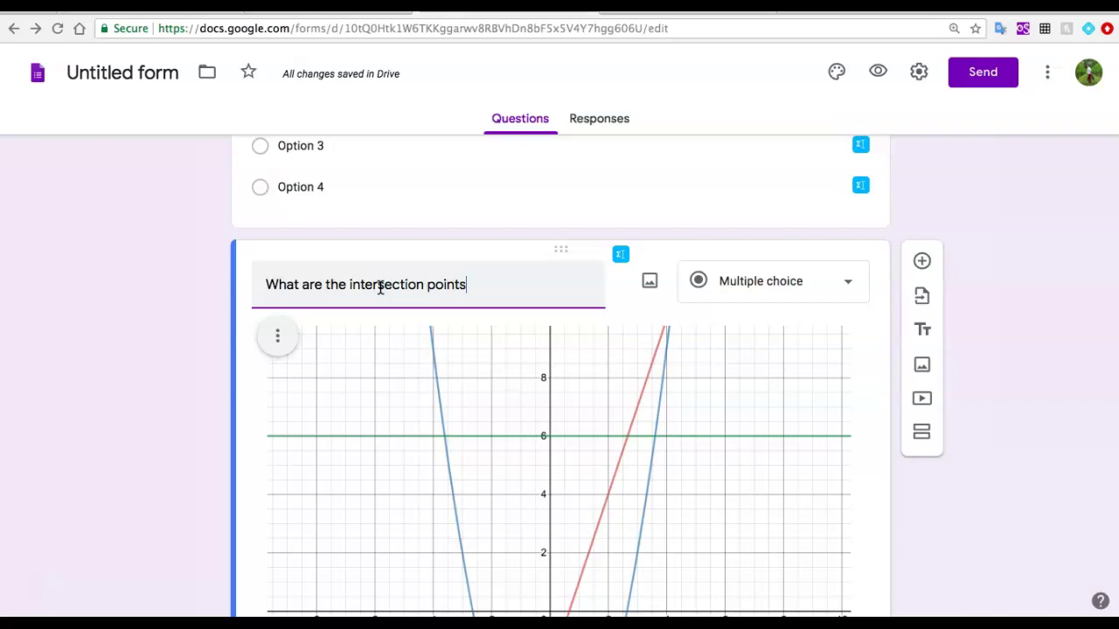
scroll(661, 342, down, 4)
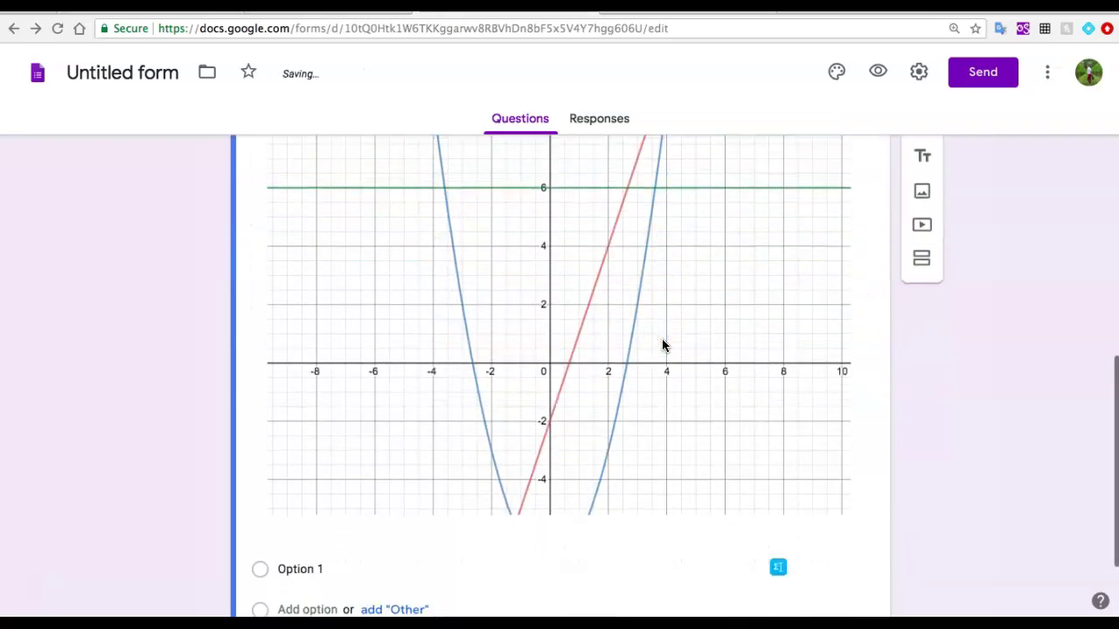
scroll(662, 346, up, 4)
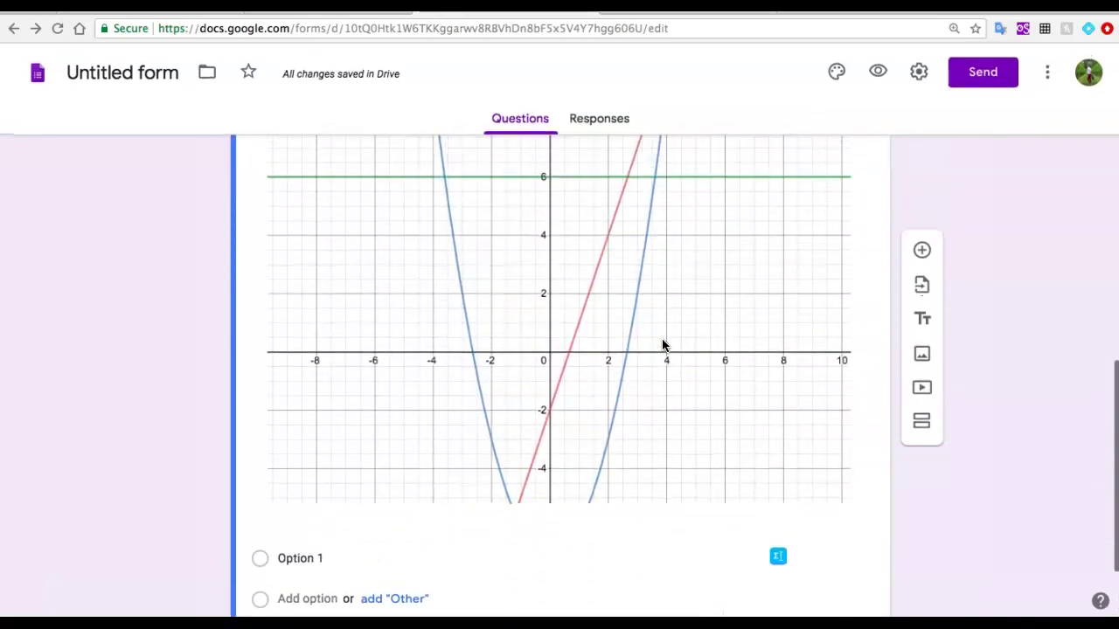
scroll(662, 338, up, 1)
scroll(662, 338, down, 3)
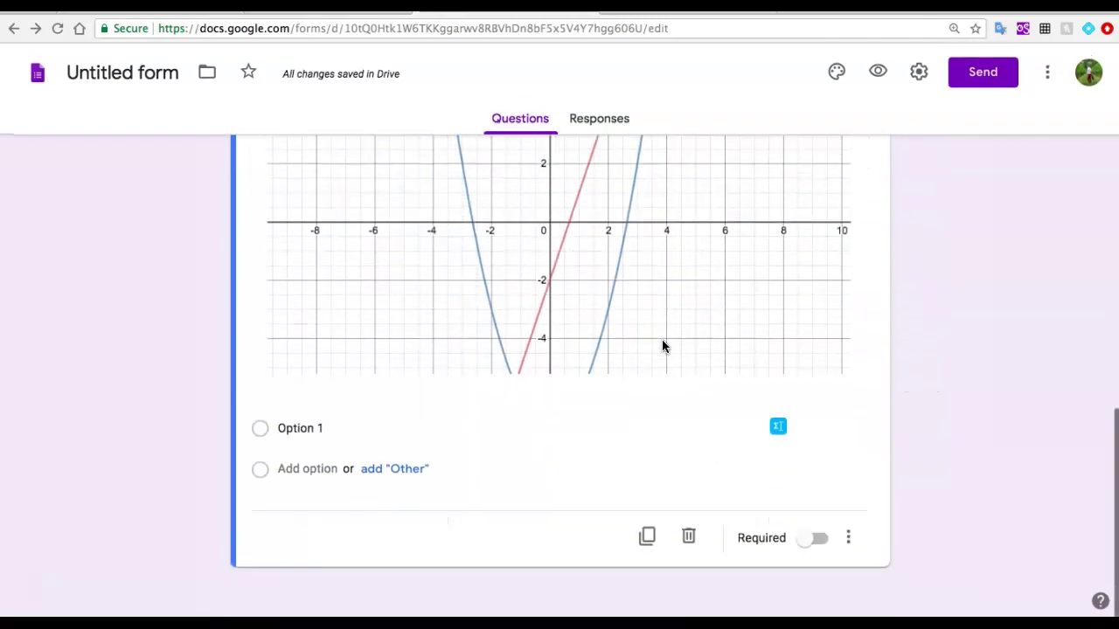
scroll(662, 347, up, 2)
scroll(662, 346, down, 2)
click(776, 443)
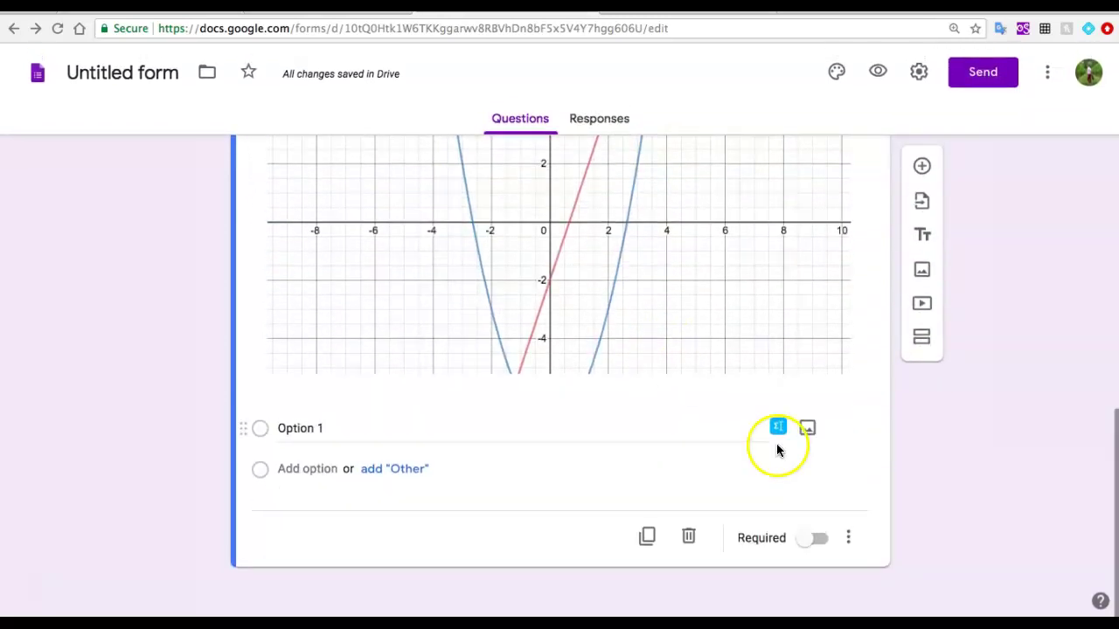
scroll(824, 424, up, 4)
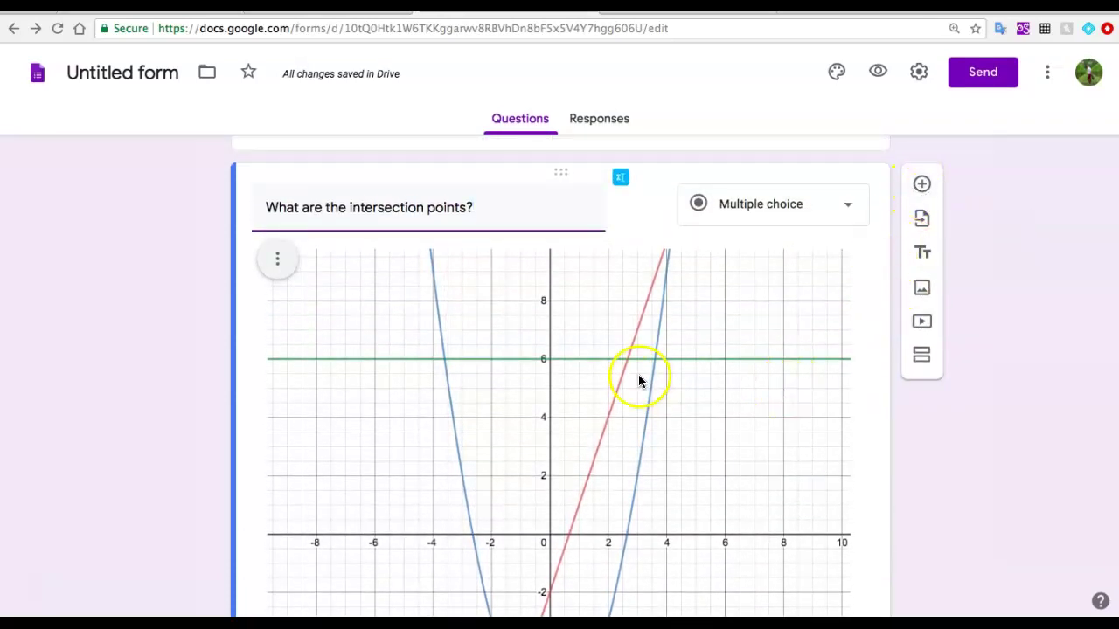
click(927, 187)
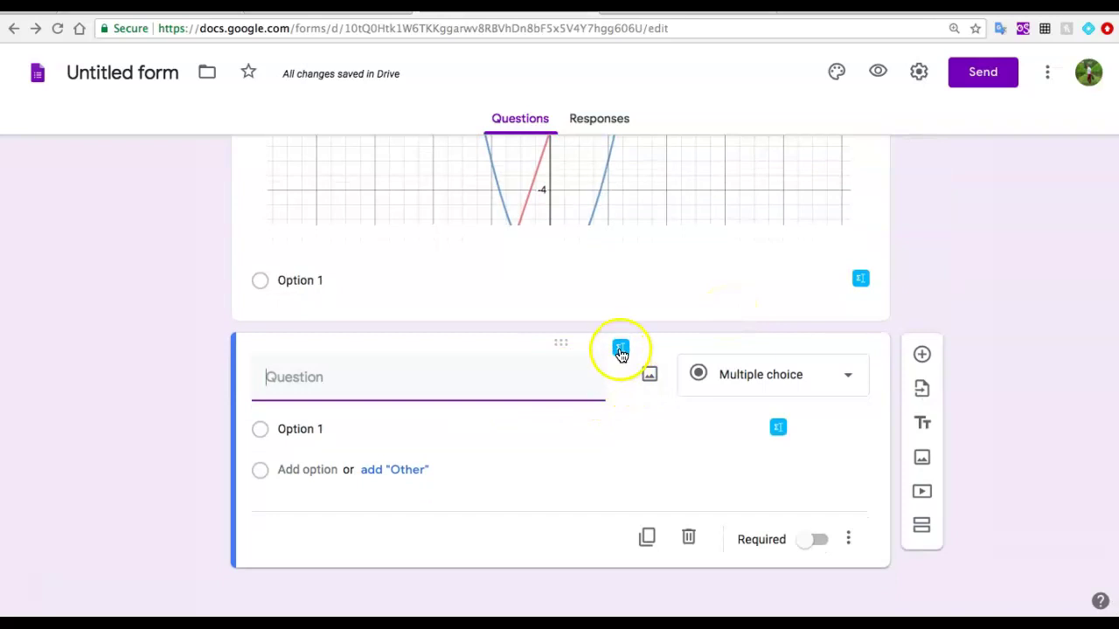
Launch a blank EquatIO mathspace from the new question's EquatIO toolbar
click(621, 350)
scroll(472, 429, down, 2)
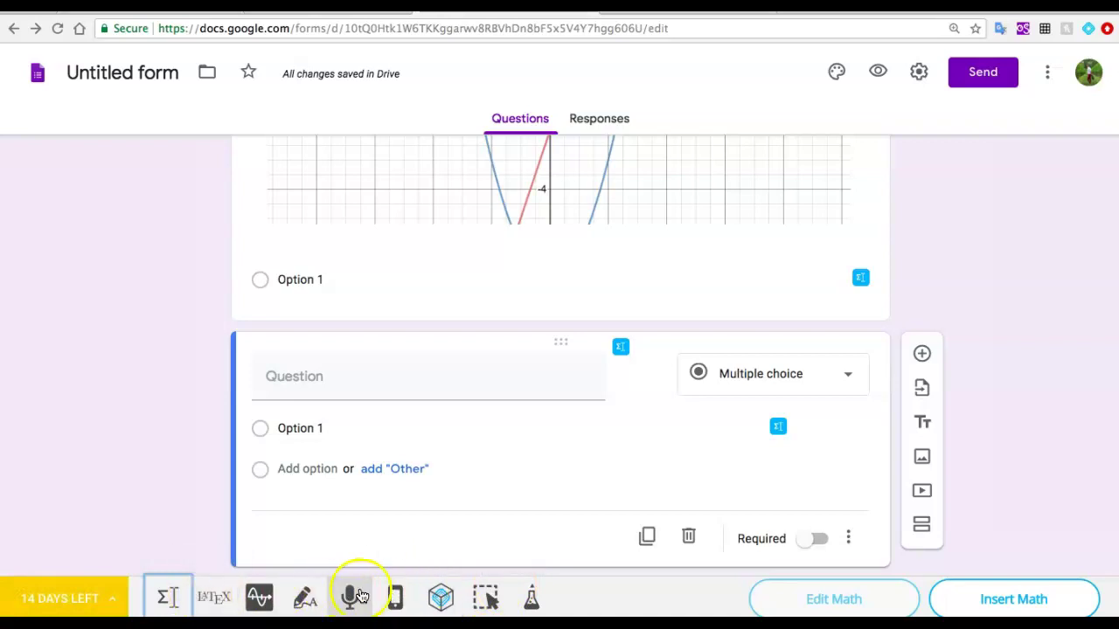
click(442, 598)
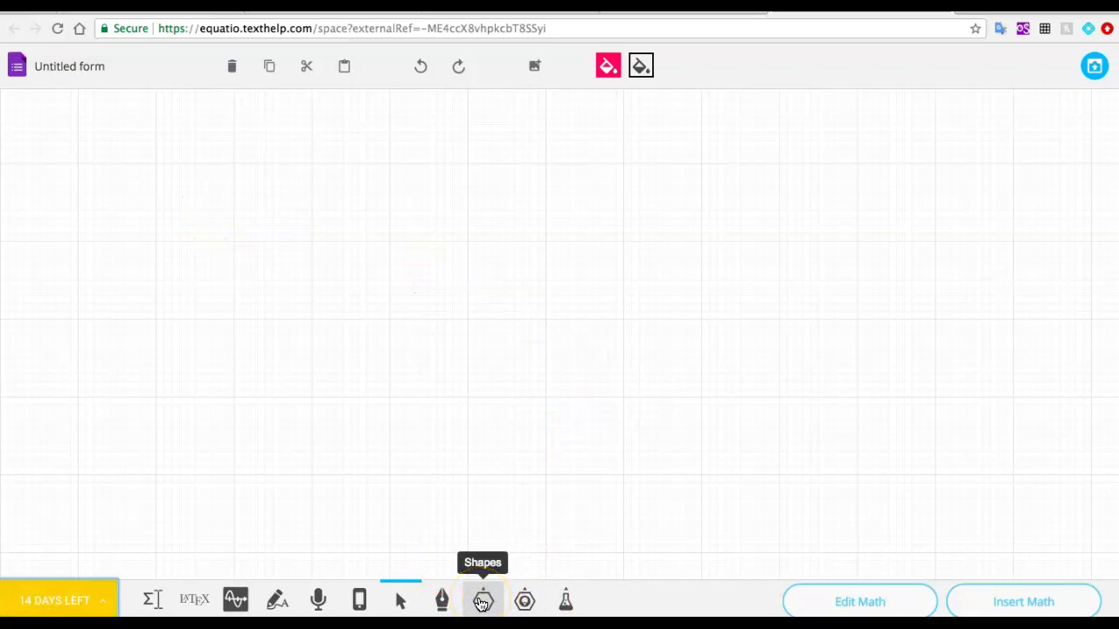
Draw a red filled circle near the centre of the mathspace canvas
click(485, 601)
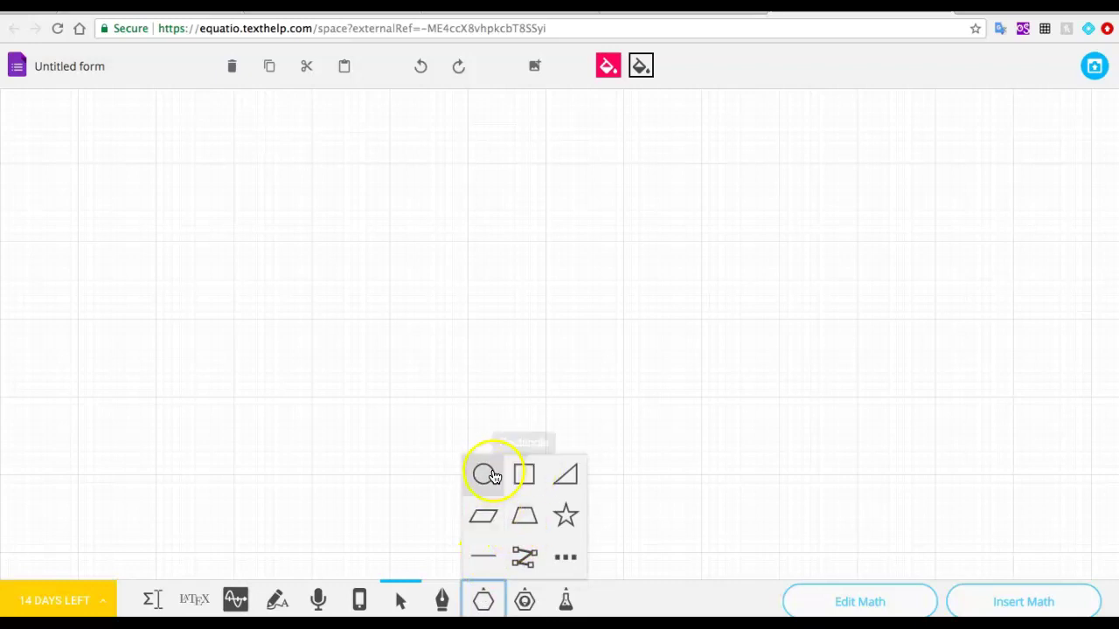
click(493, 477)
mouse_move(396, 269)
mouse_down()
mouse_move(594, 382)
mouse_move(500, 350)
mouse_up()
drag(428, 300, 493, 355)
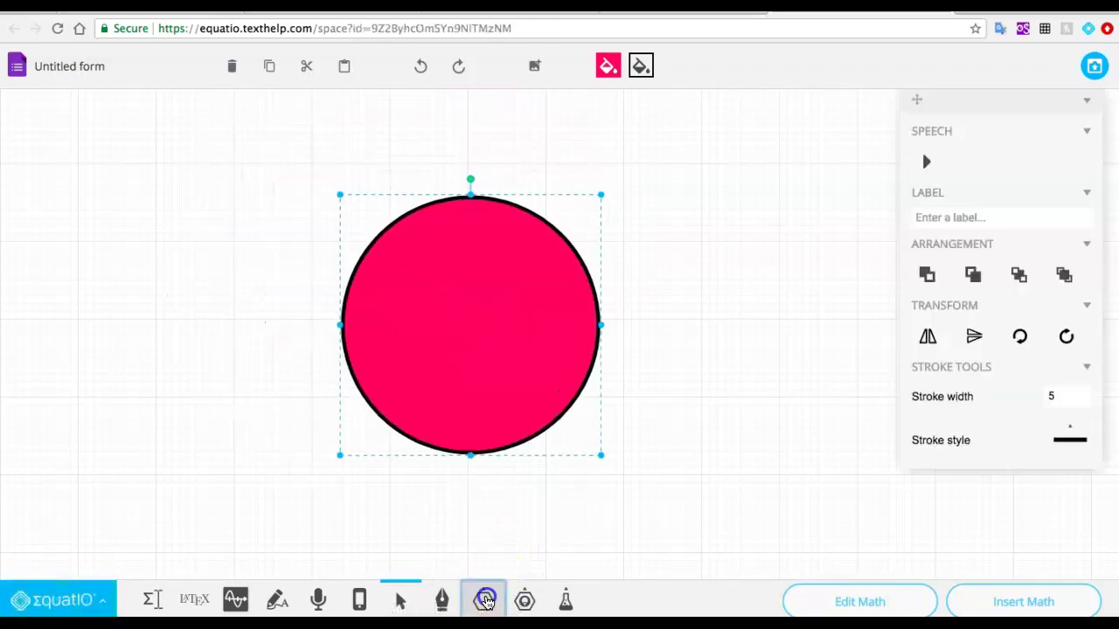
Draw a straight line touching the circle's upper-left edge
click(487, 602)
click(488, 553)
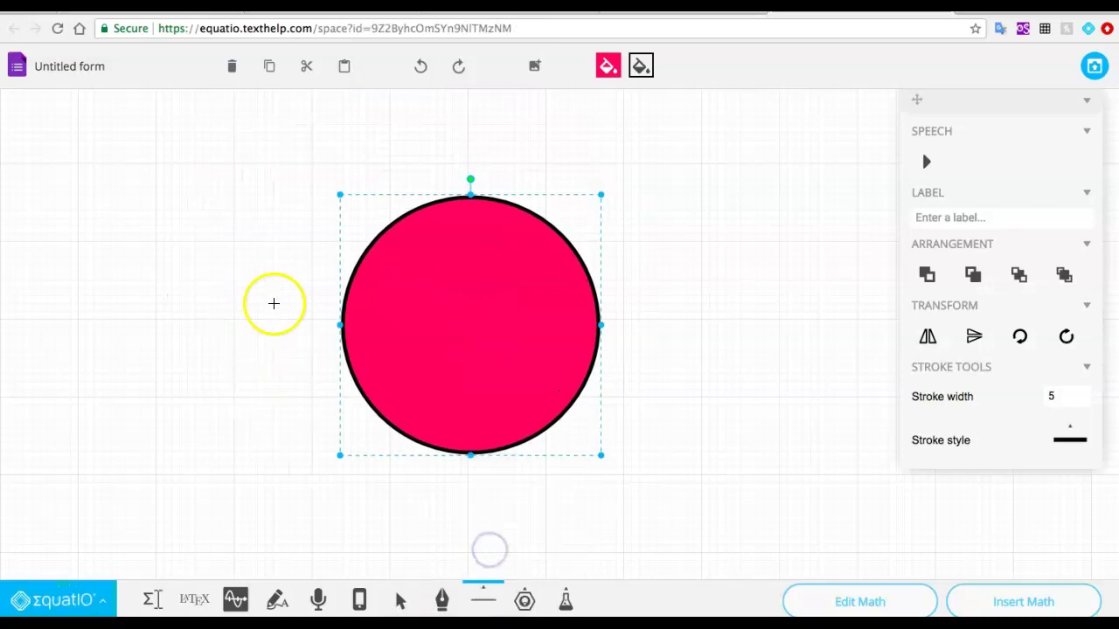
drag(242, 345, 470, 161)
click(486, 599)
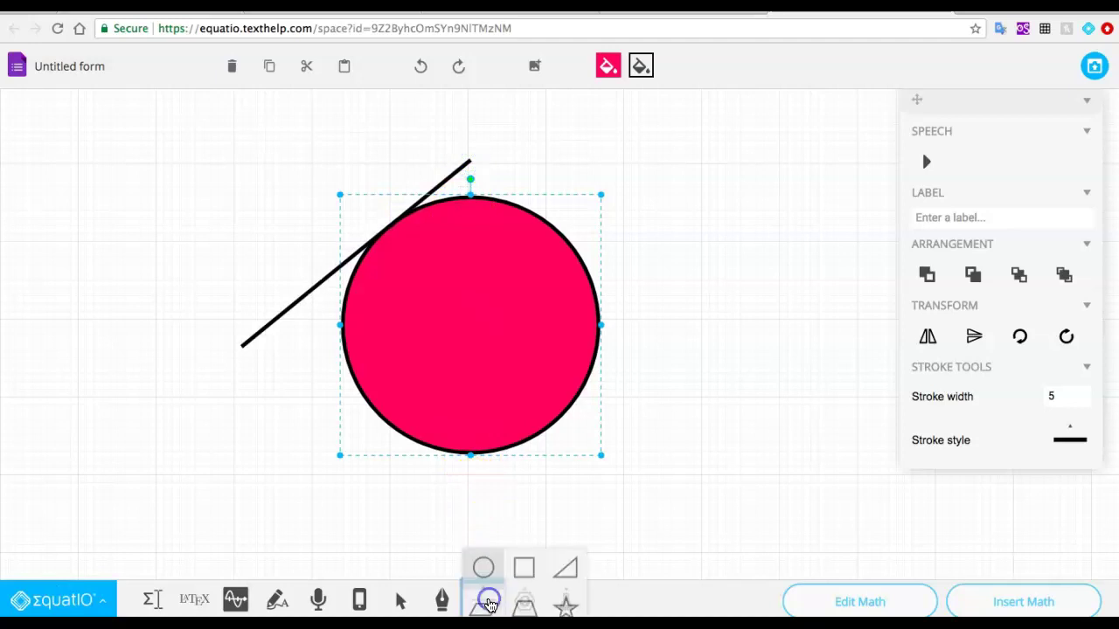
click(407, 536)
drag(349, 515, 487, 517)
drag(299, 459, 662, 153)
click(486, 598)
click(495, 561)
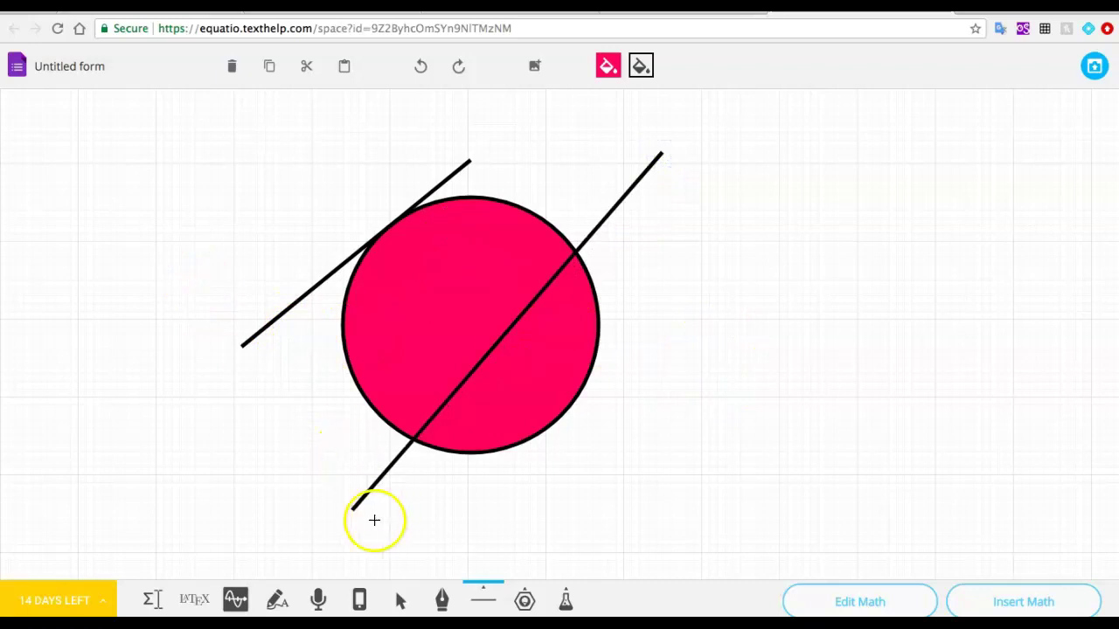
Handwrite and insert the label A beside the touching line
click(276, 602)
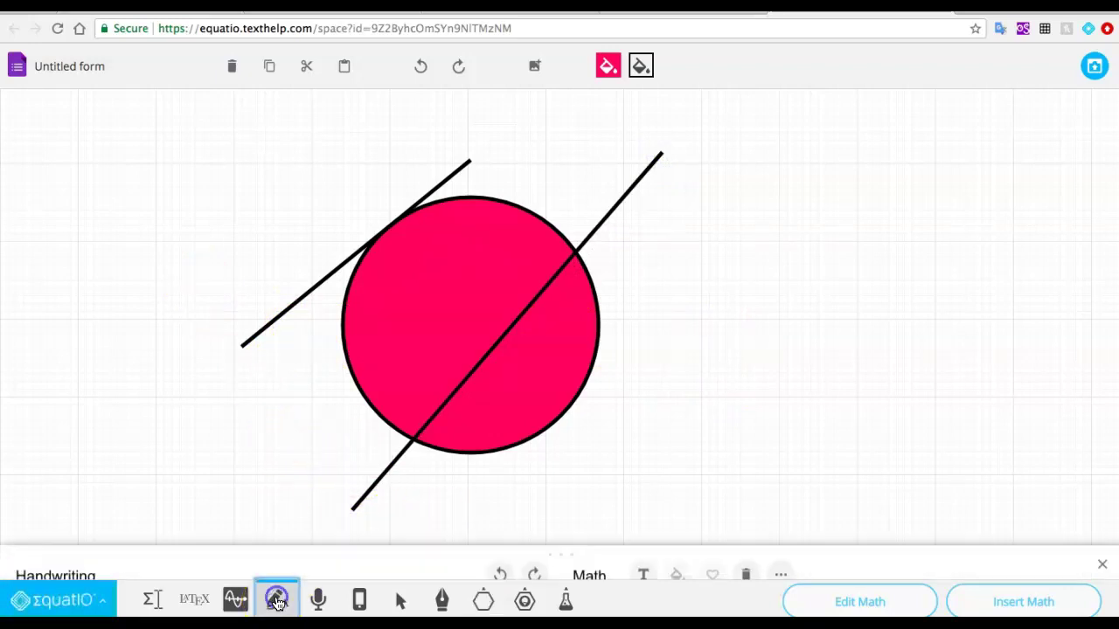
drag(175, 488, 194, 459)
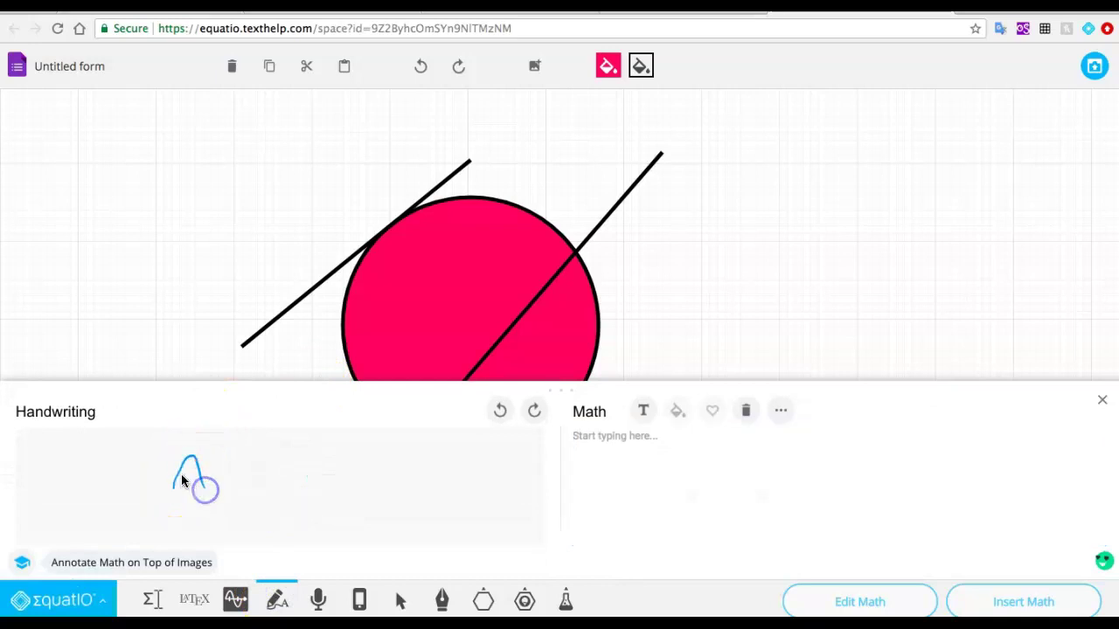
click(1024, 590)
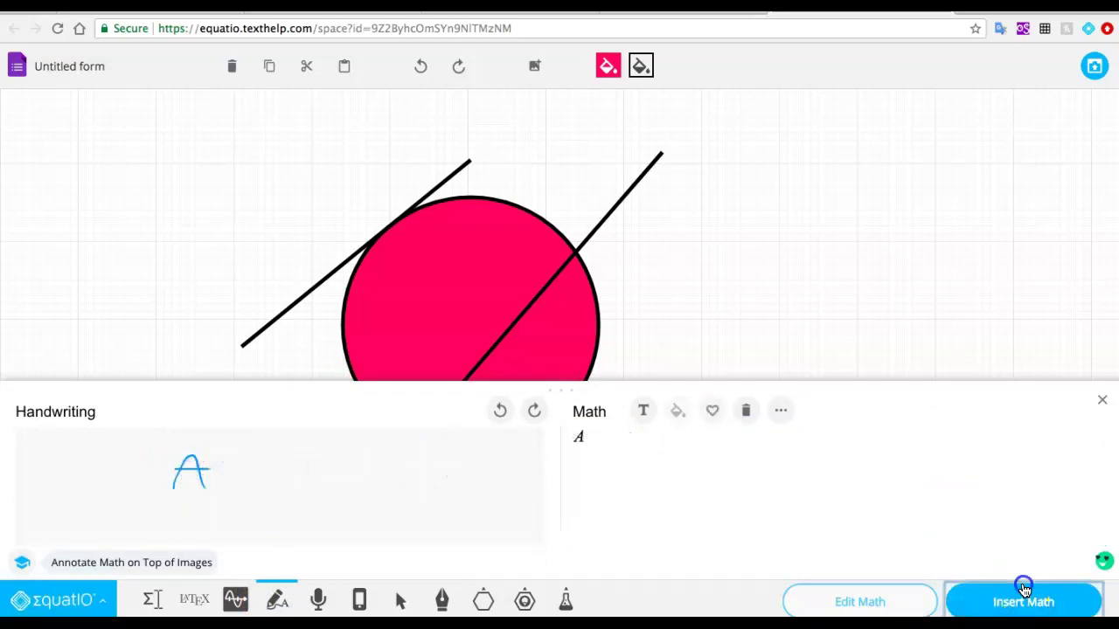
click(1028, 599)
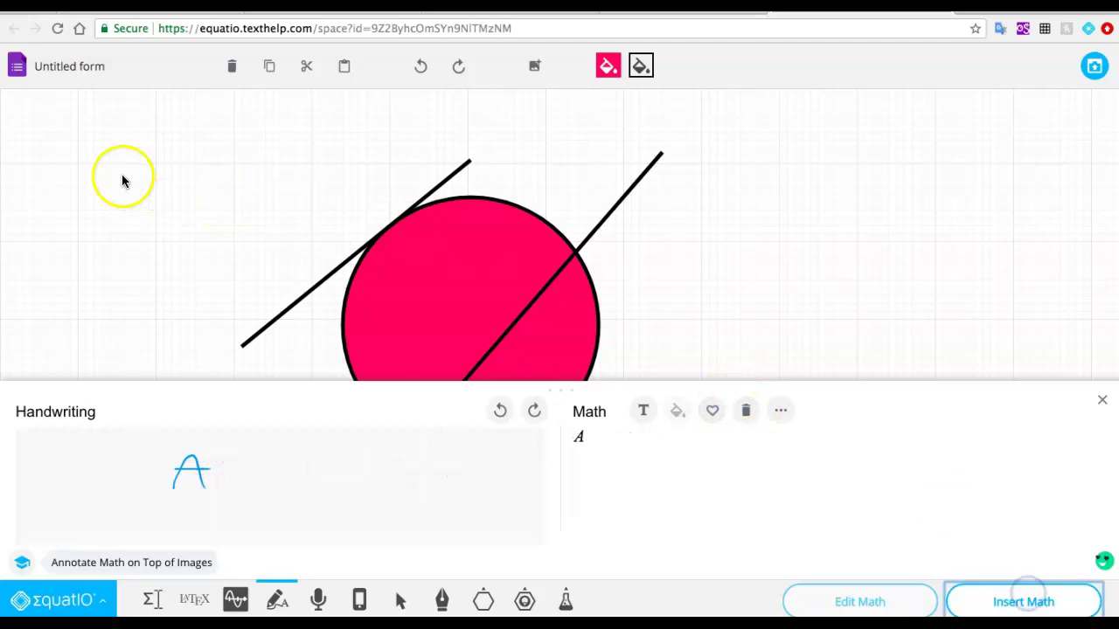
double_click(1102, 398)
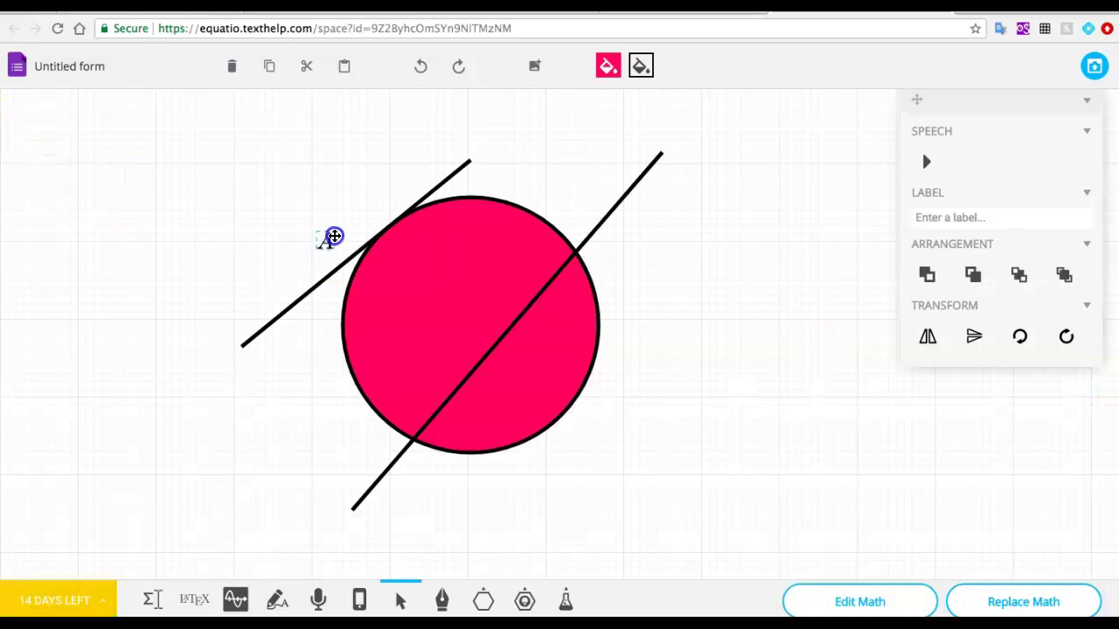
click(285, 437)
Add label B beside the lower crossing line and send the diagram to the form
click(276, 602)
click(492, 421)
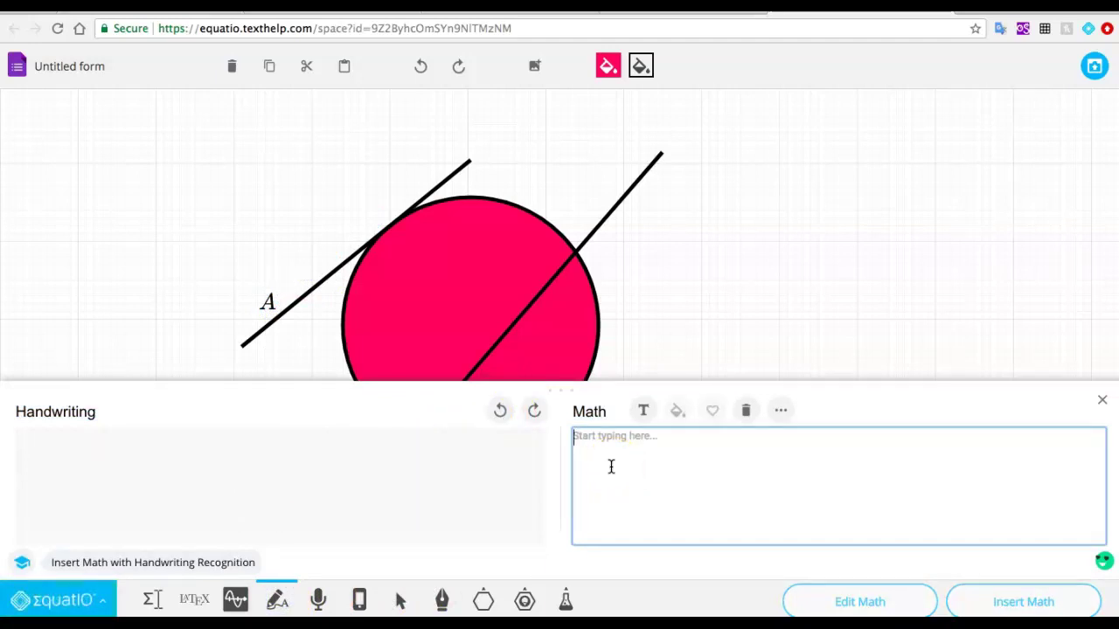
click(977, 584)
click(1103, 400)
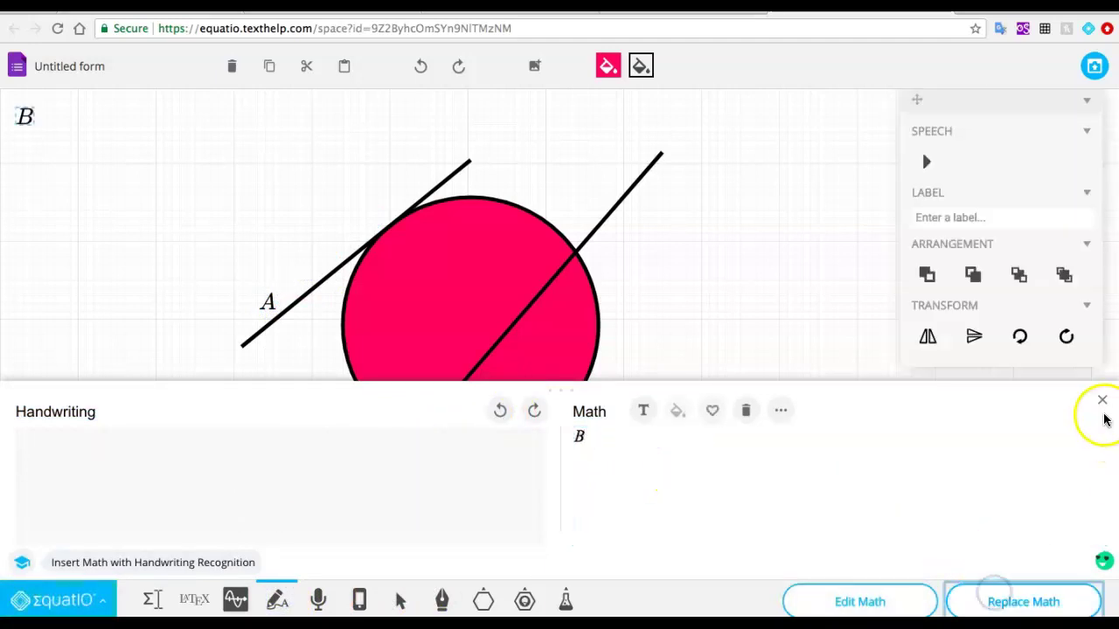
drag(37, 119, 341, 425)
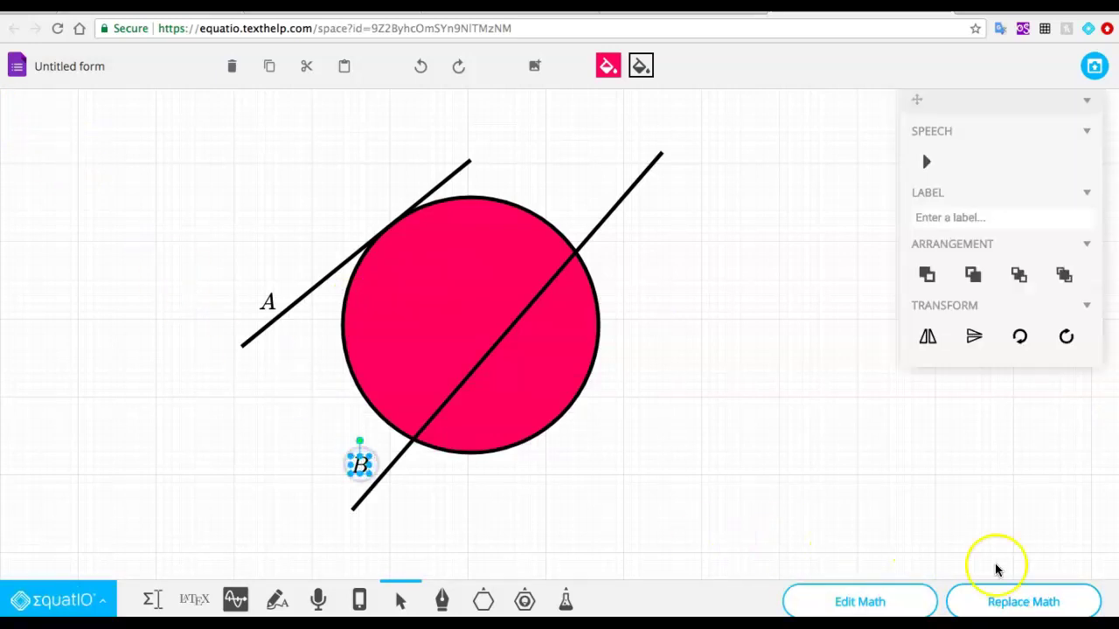
click(798, 307)
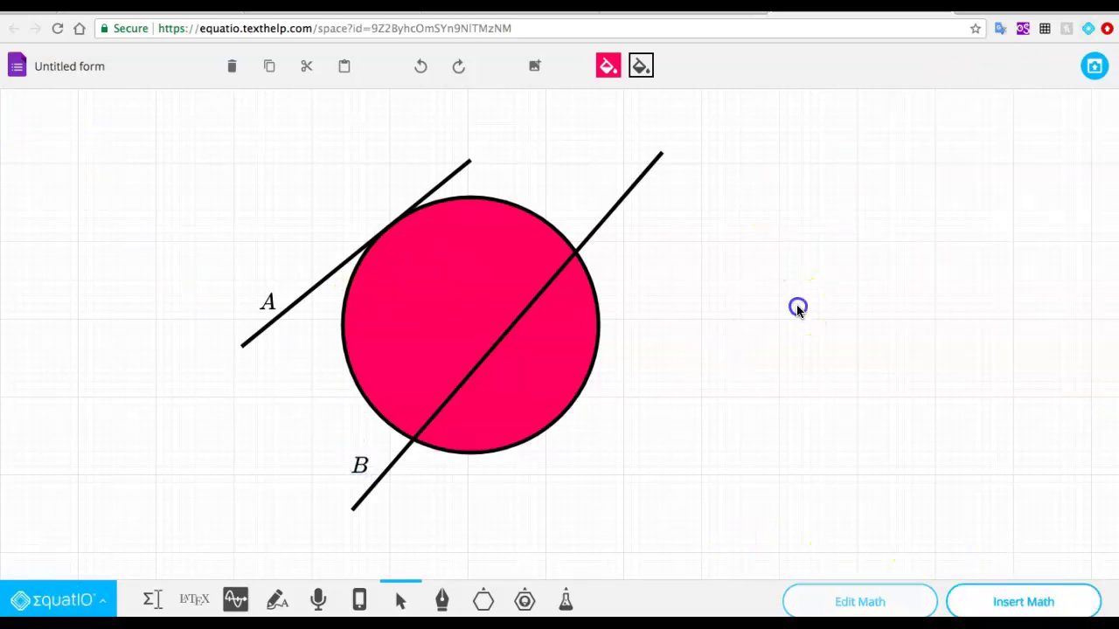
click(1099, 67)
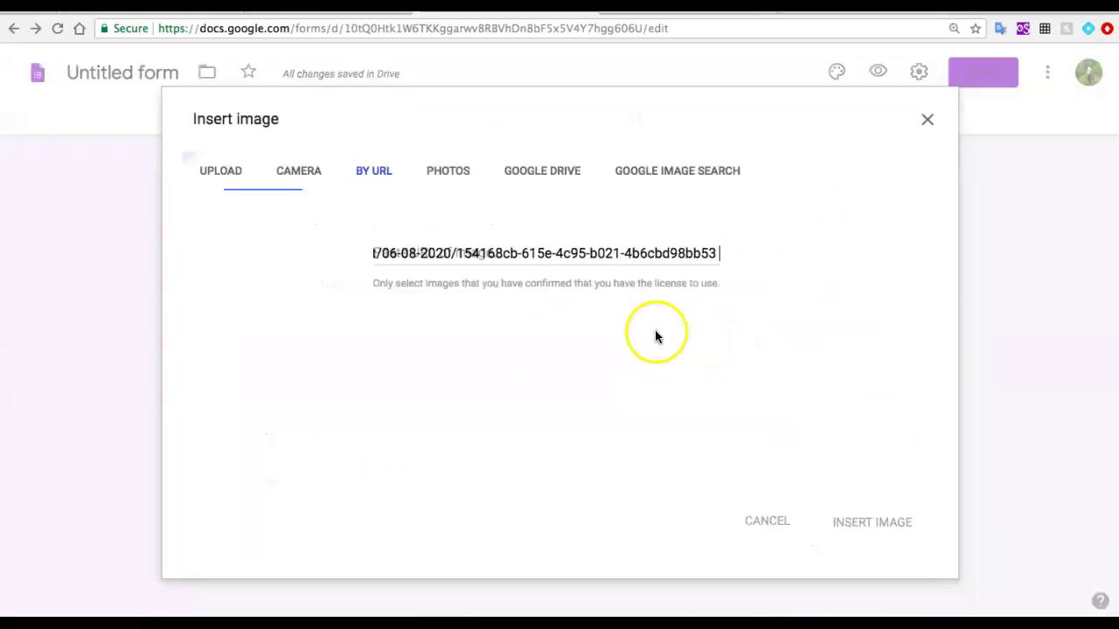
Add the diagram image and title the question 'Which line is the secant line'
click(853, 519)
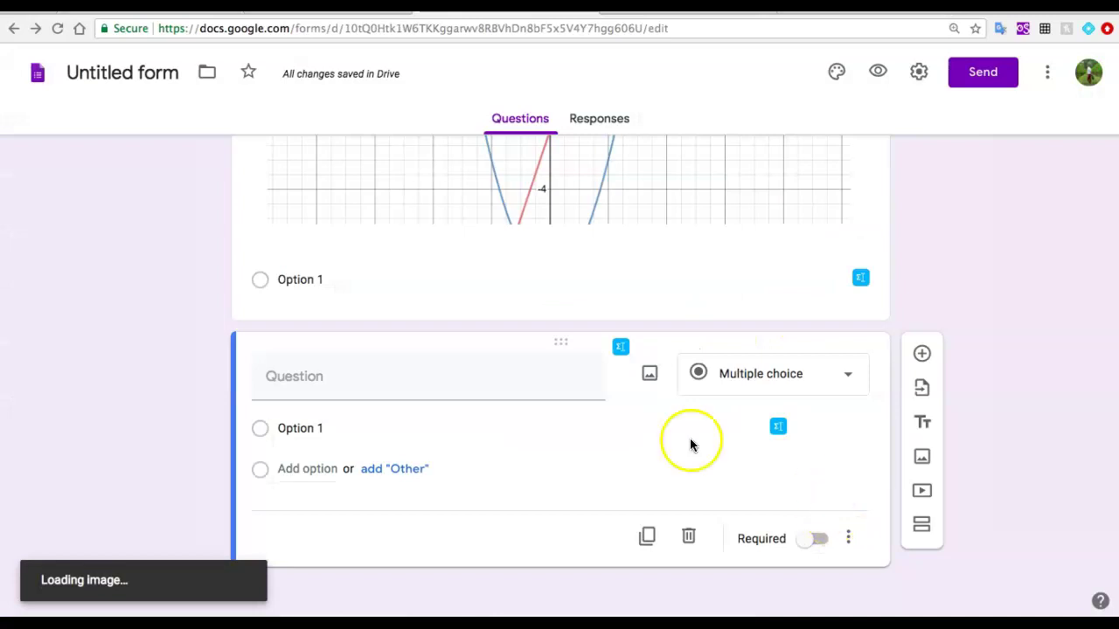
click(428, 375)
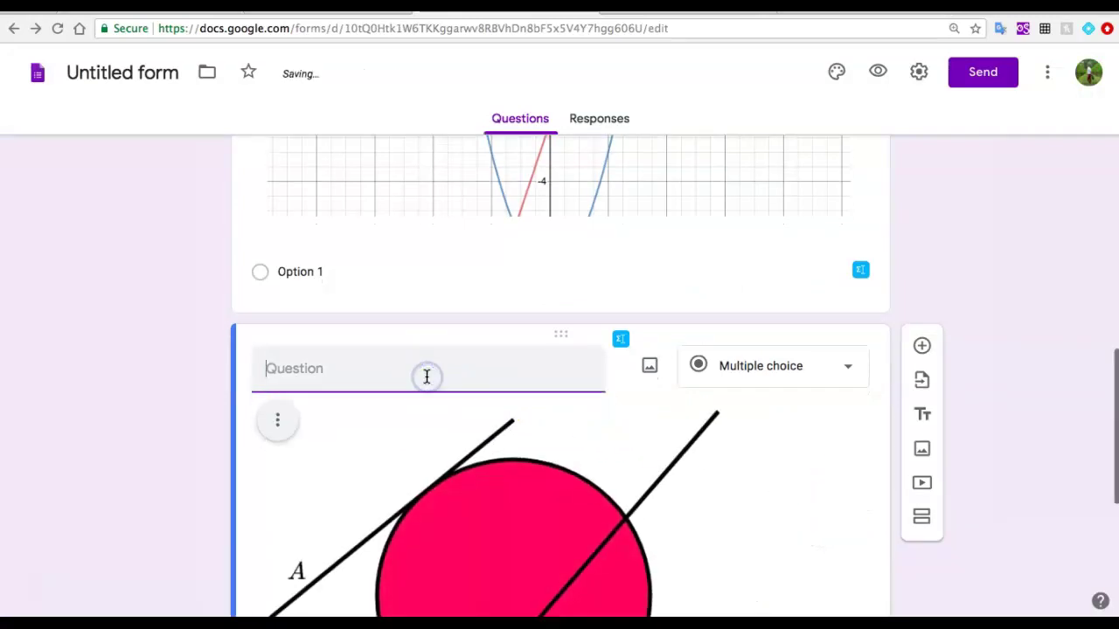
scroll(426, 377, down, 3)
text(Which line is the secant line?)
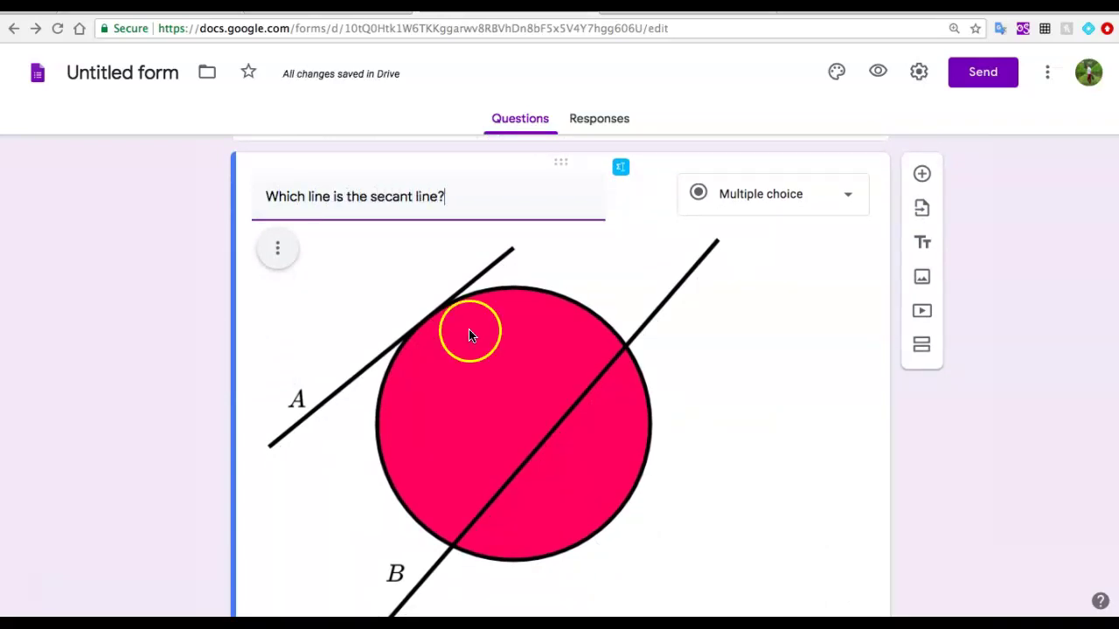
scroll(589, 433, down, 3)
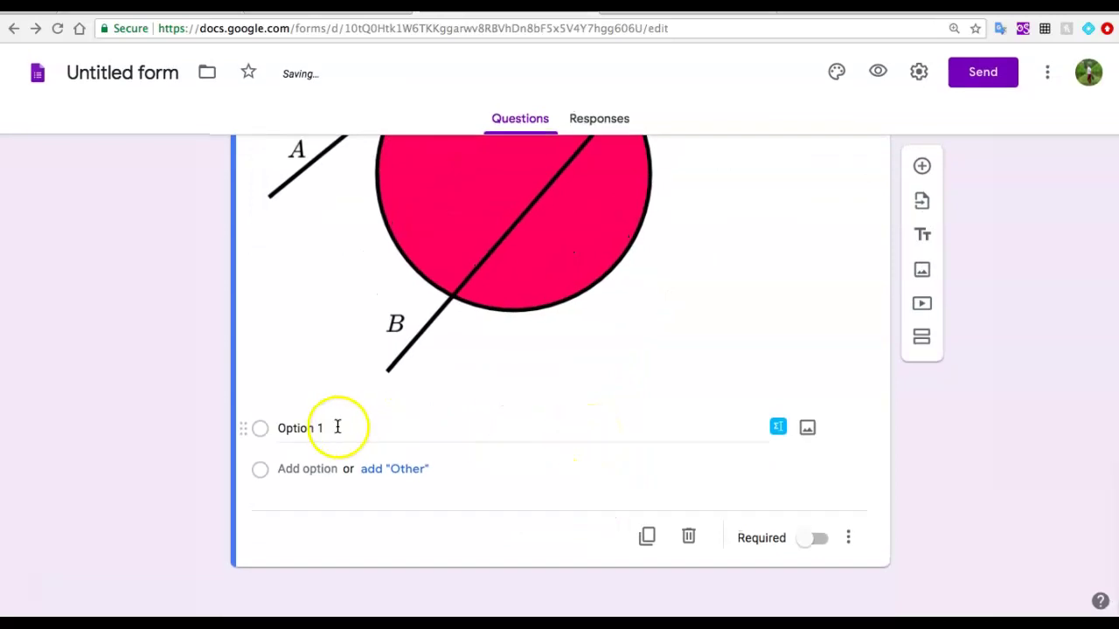
Give the question answer options A and B, then add a blank question
click(337, 427)
text(A)
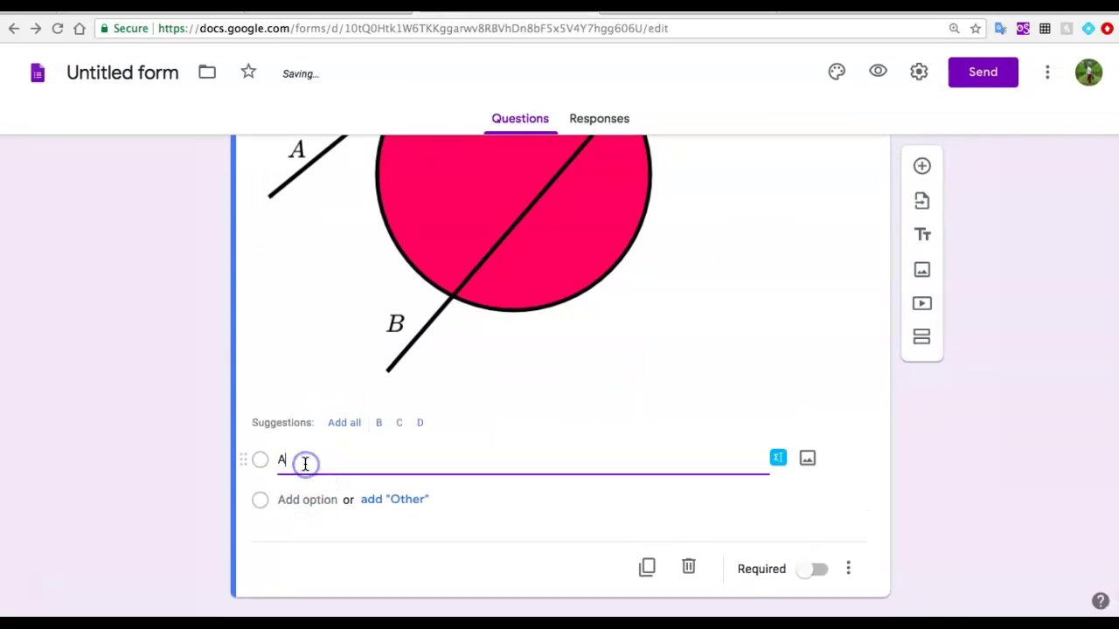
click(310, 499)
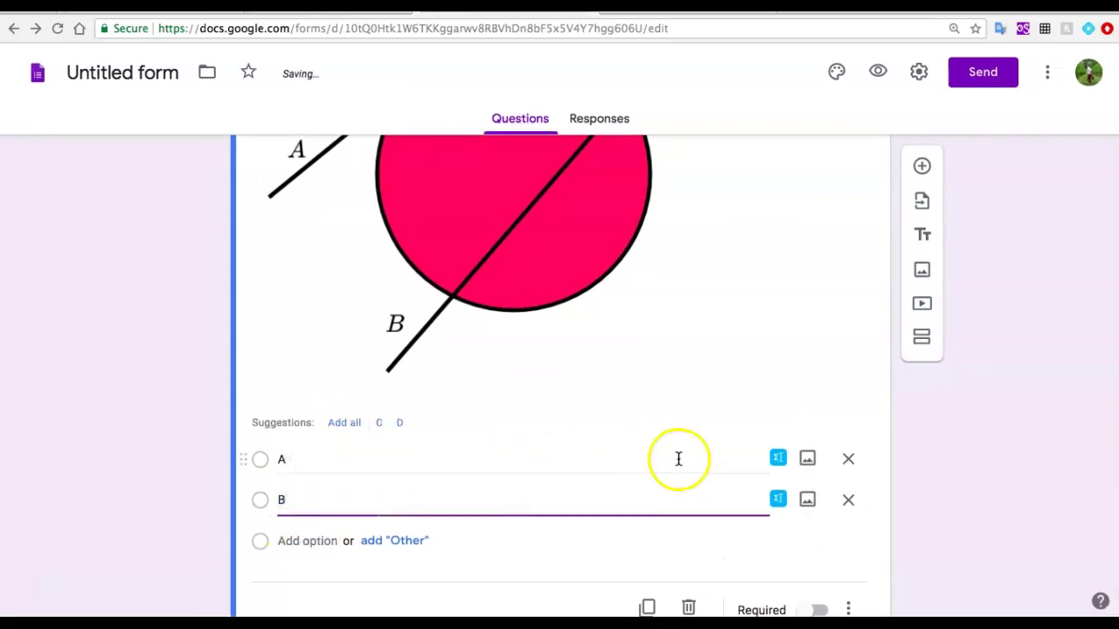
click(904, 482)
scroll(906, 487, down, 1)
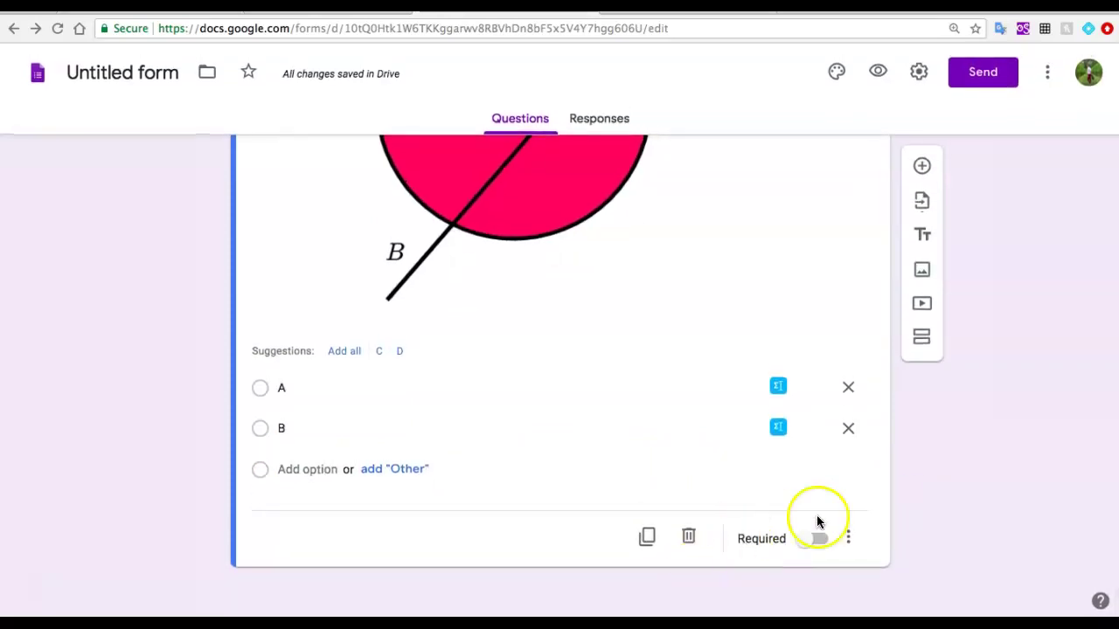
scroll(817, 512, up, 2)
scroll(822, 512, down, 2)
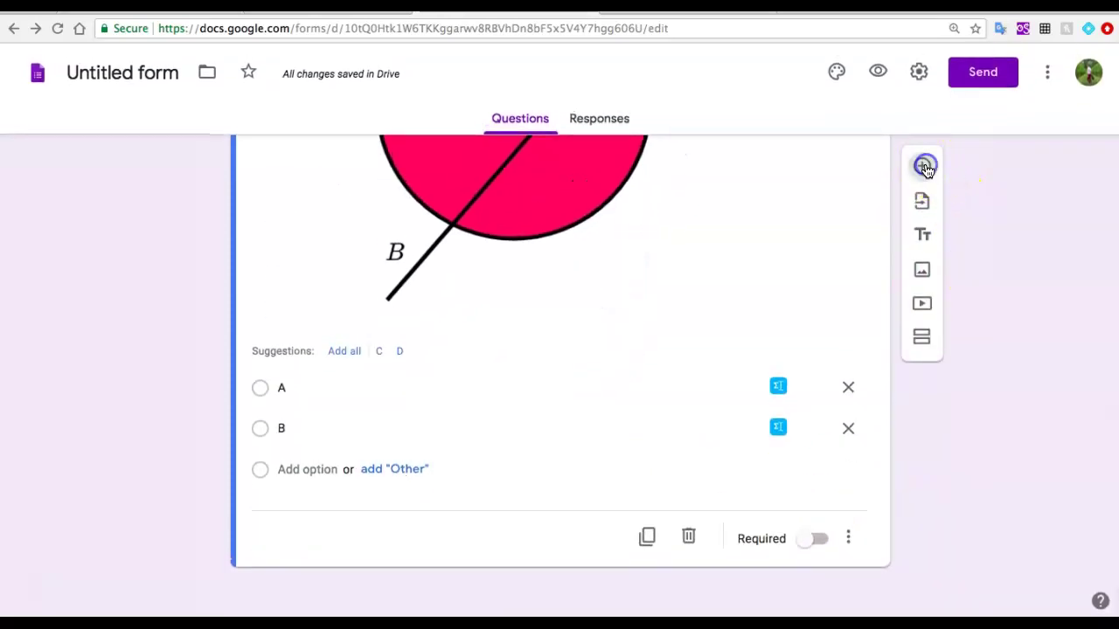
click(923, 166)
click(623, 400)
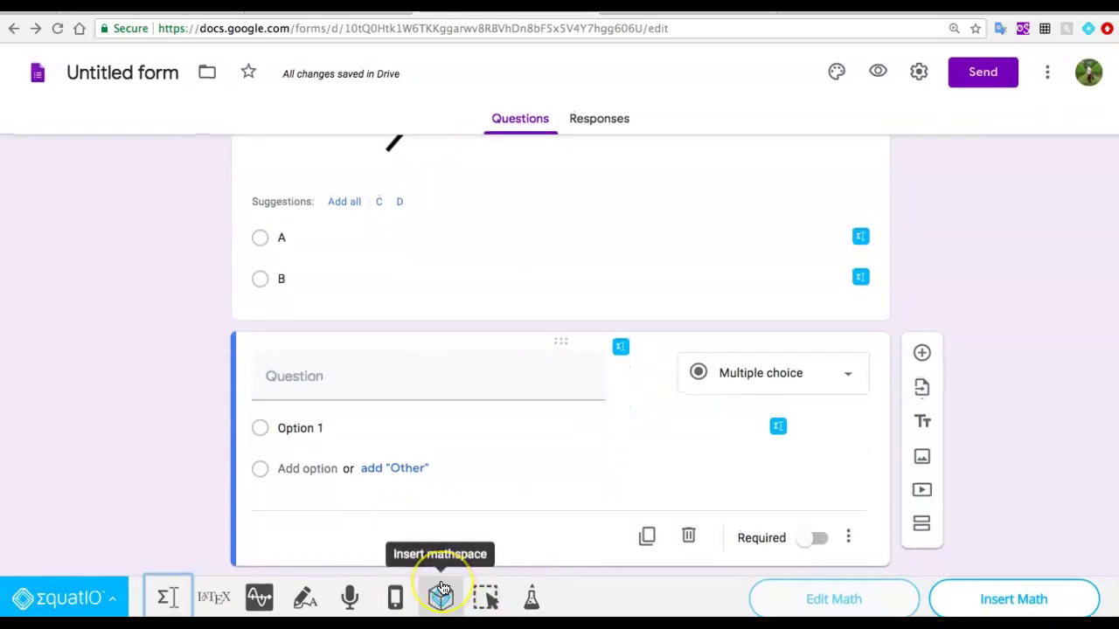
Open a new mathspace and draw a coordinate plane smart shape on the grid
click(442, 594)
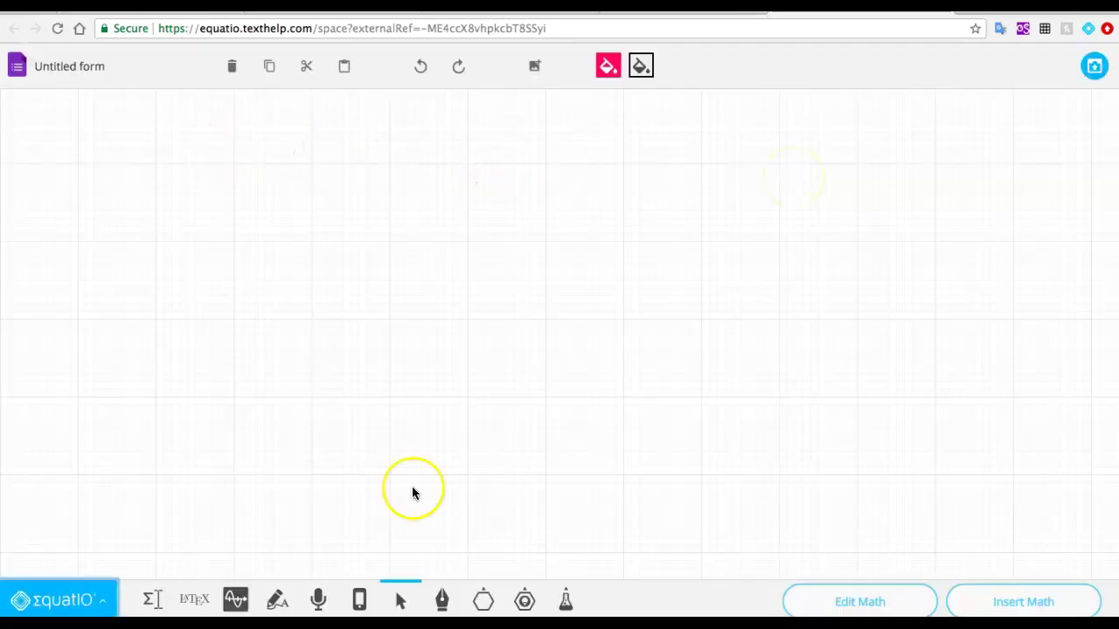
click(526, 603)
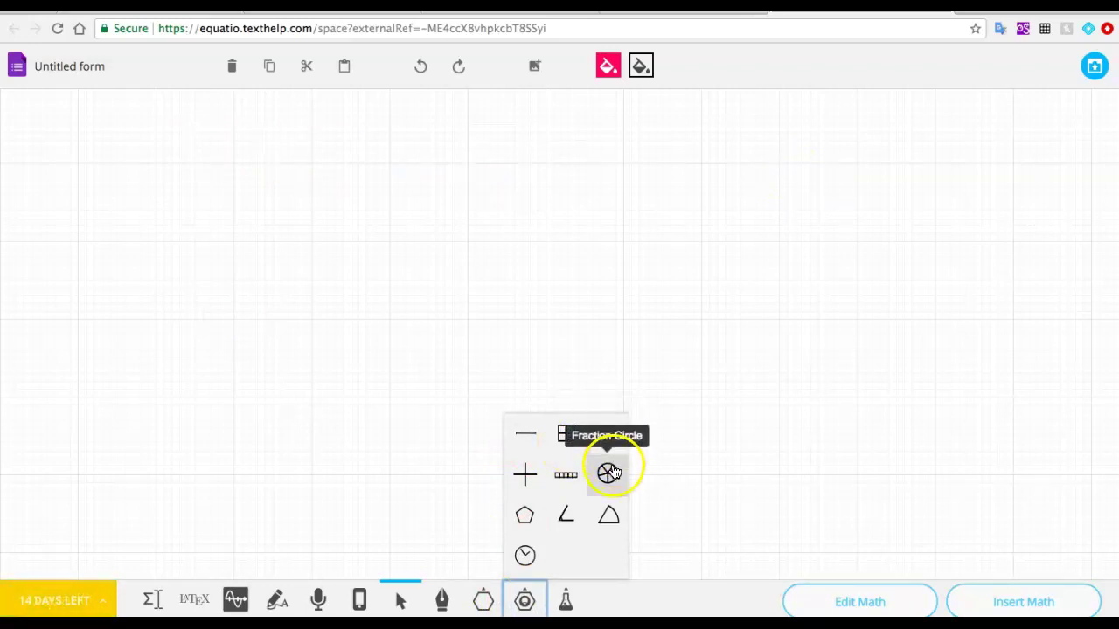
click(524, 473)
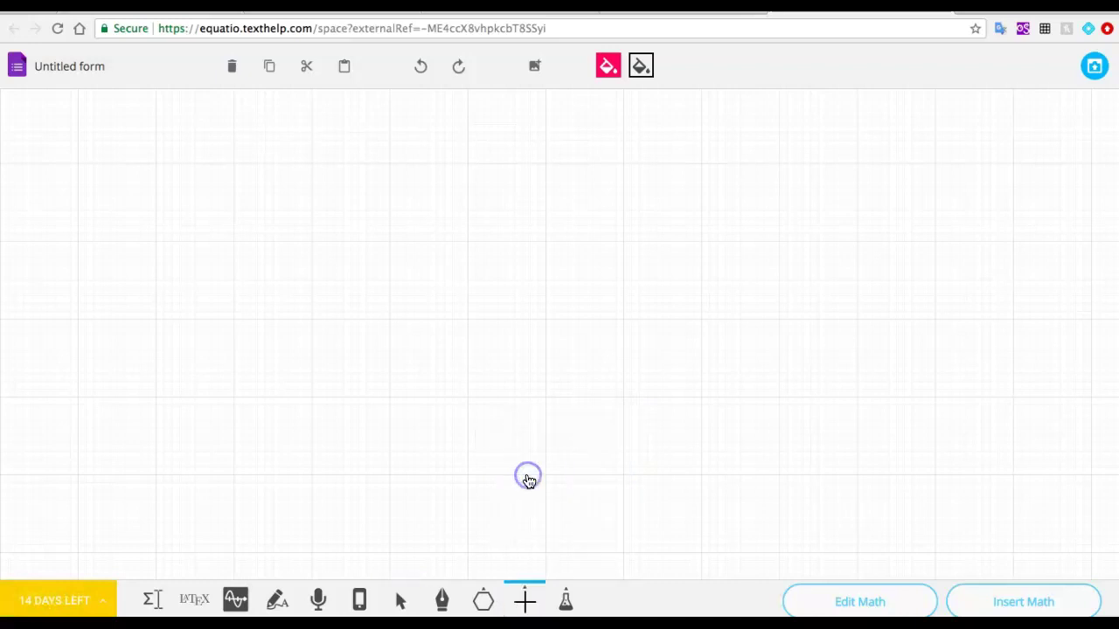
drag(479, 493, 683, 610)
drag(797, 569, 803, 549)
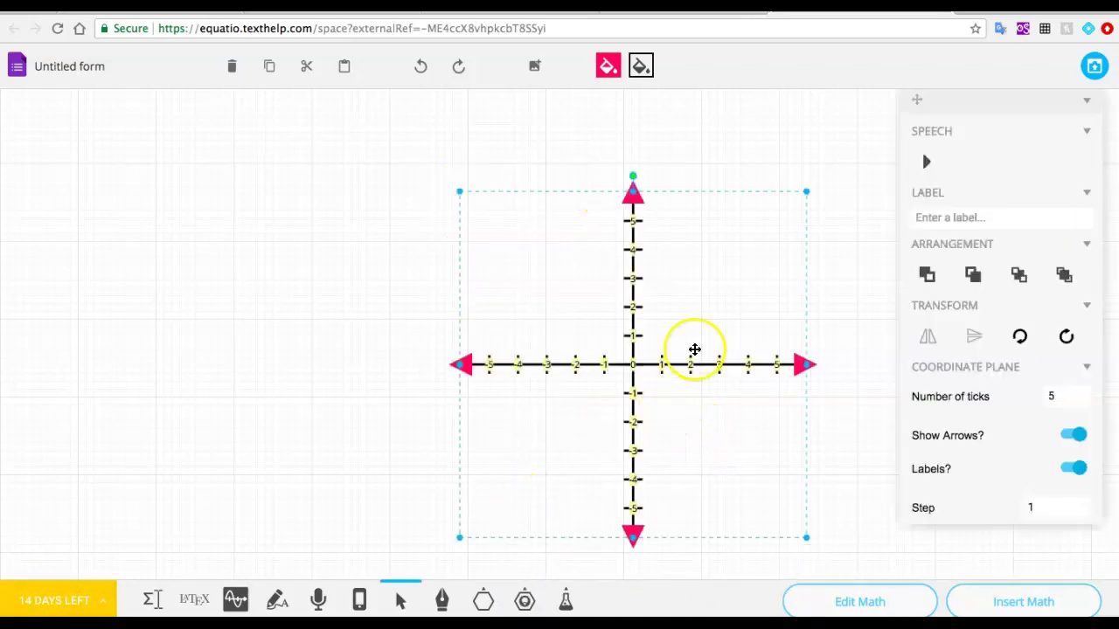
click(864, 337)
click(724, 364)
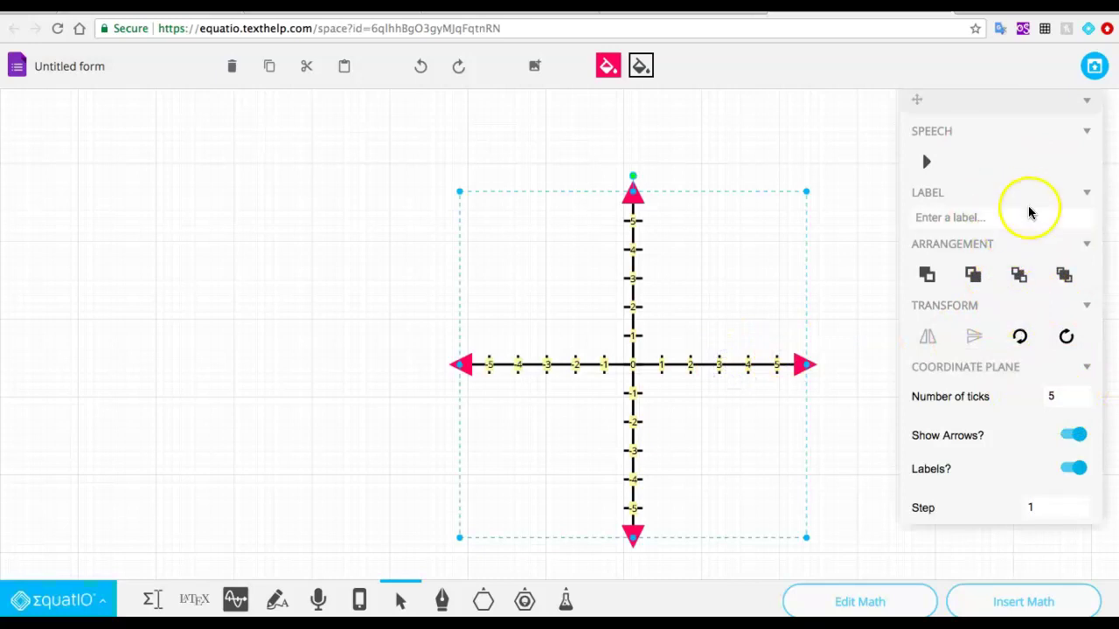
Set the coordinate plane to 10 ticks without labels, move it, then delete it
click(1057, 398)
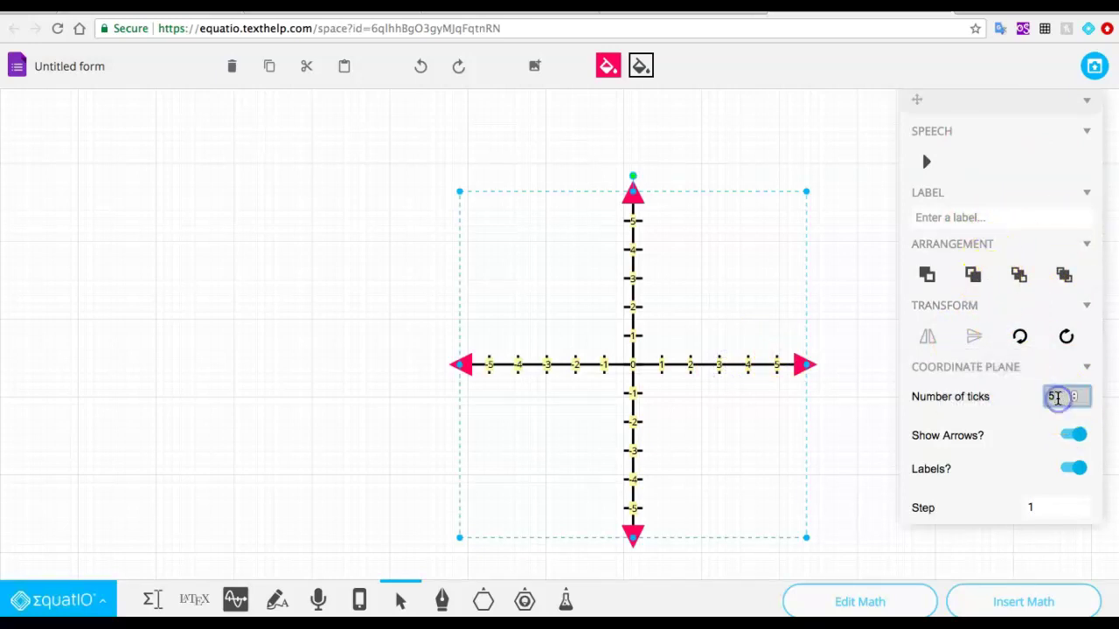
text(2)
key(ctrl+a)
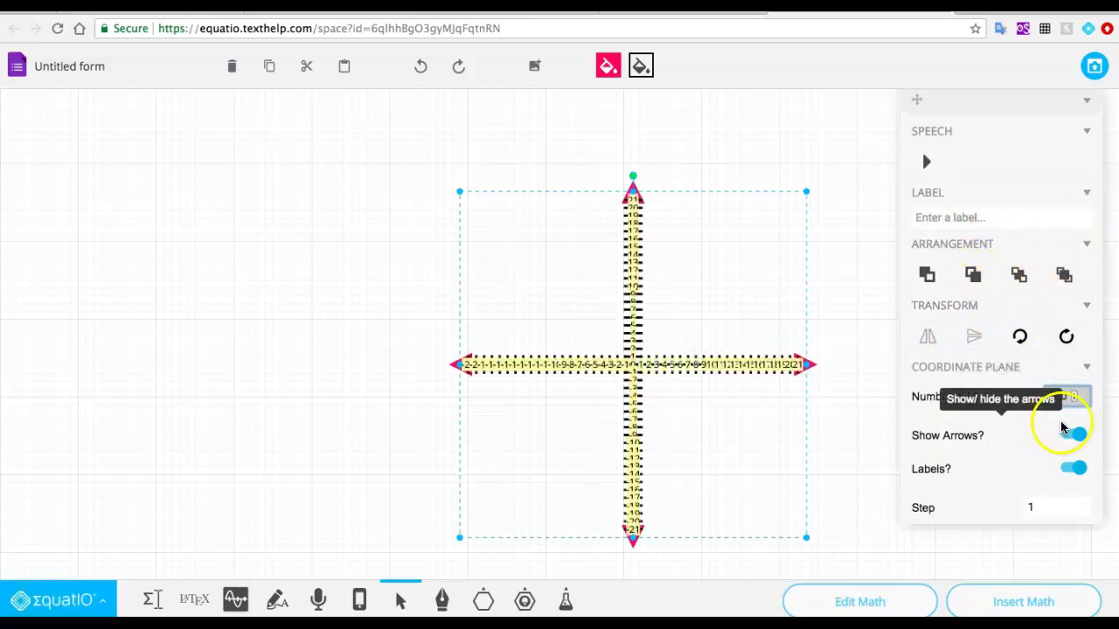
text(10)
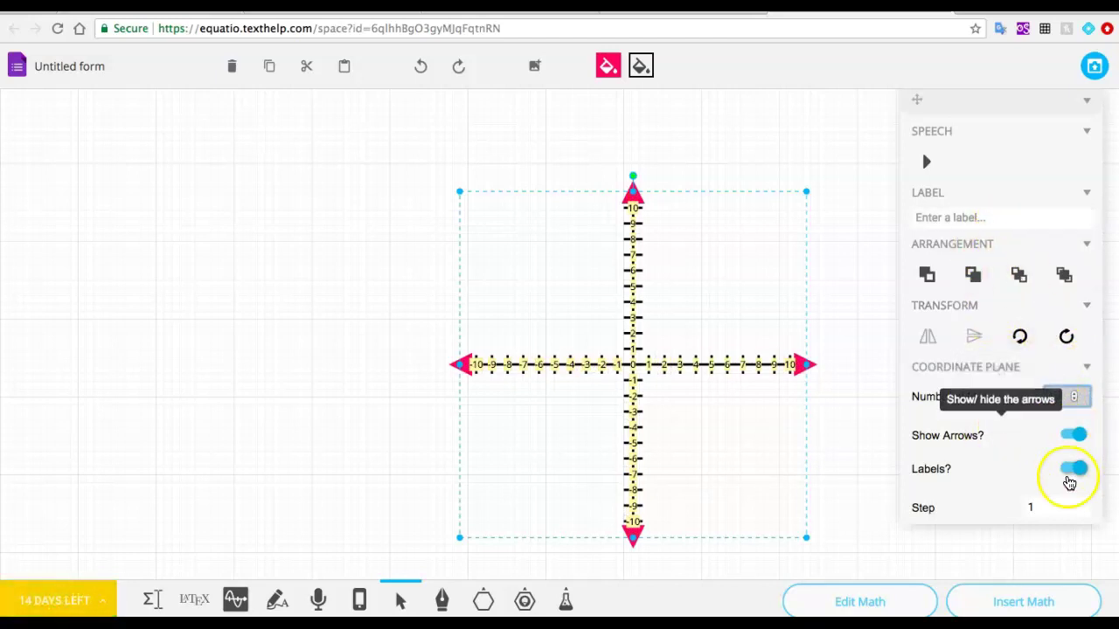
click(1073, 470)
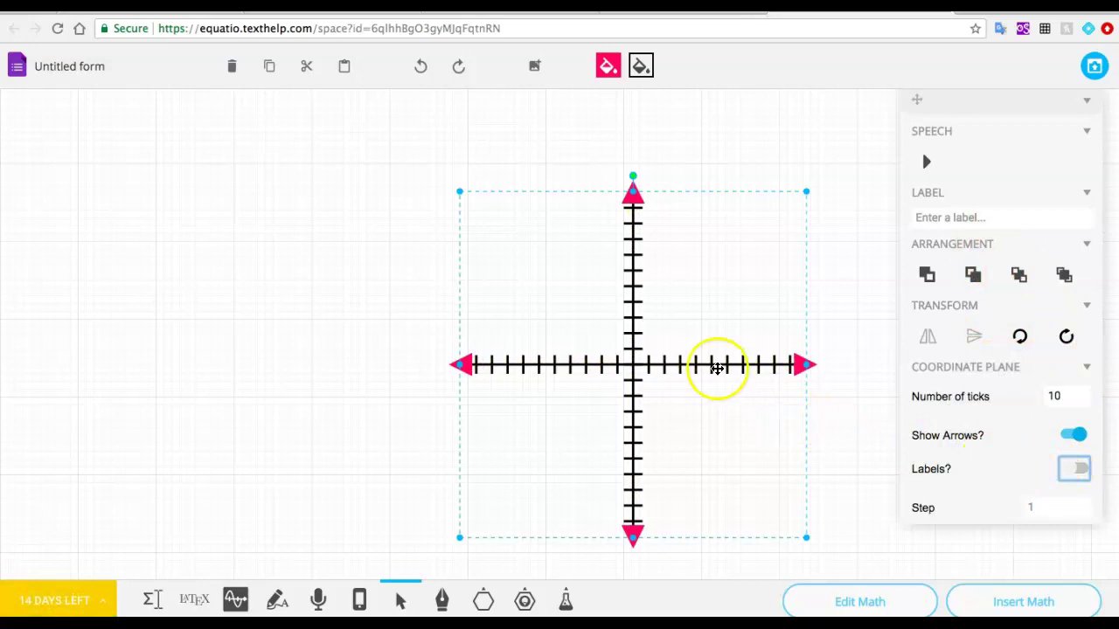
drag(826, 464, 670, 368)
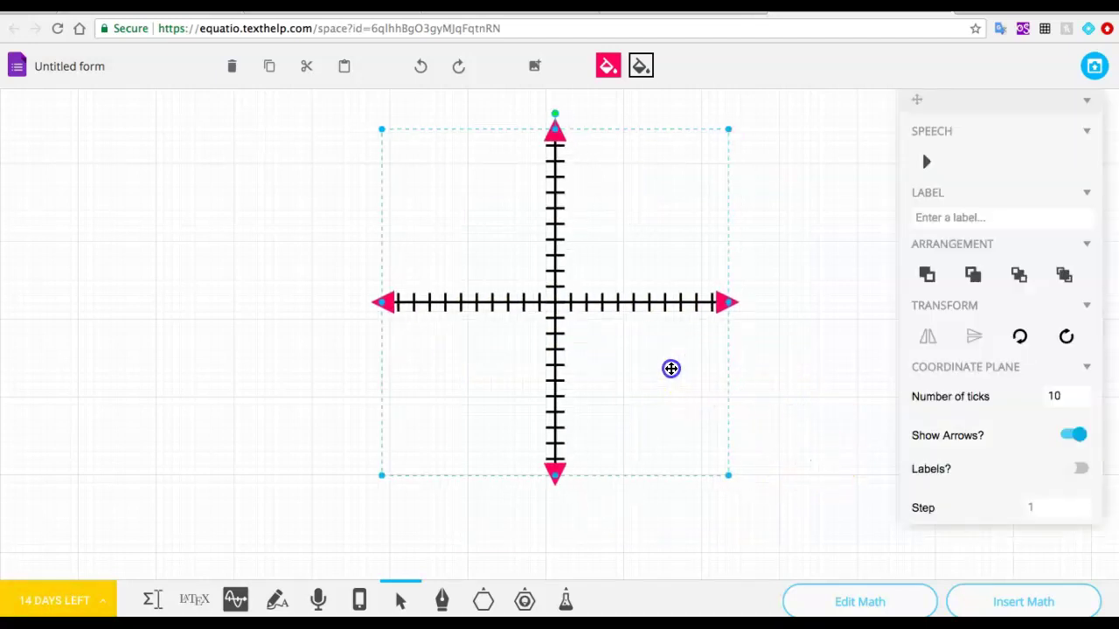
click(787, 398)
click(603, 367)
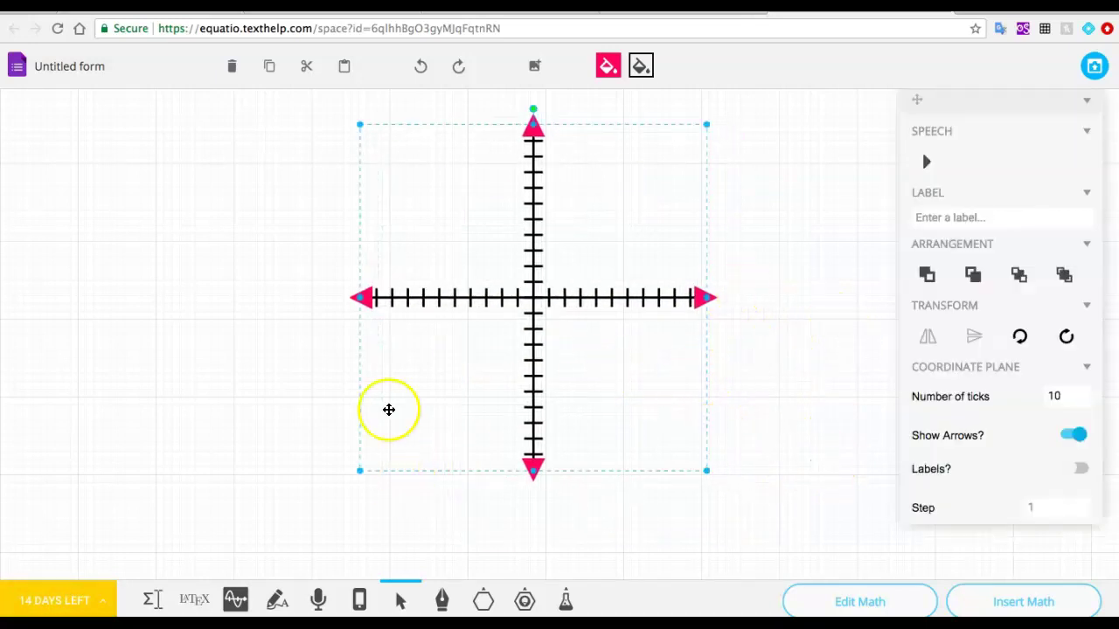
click(242, 75)
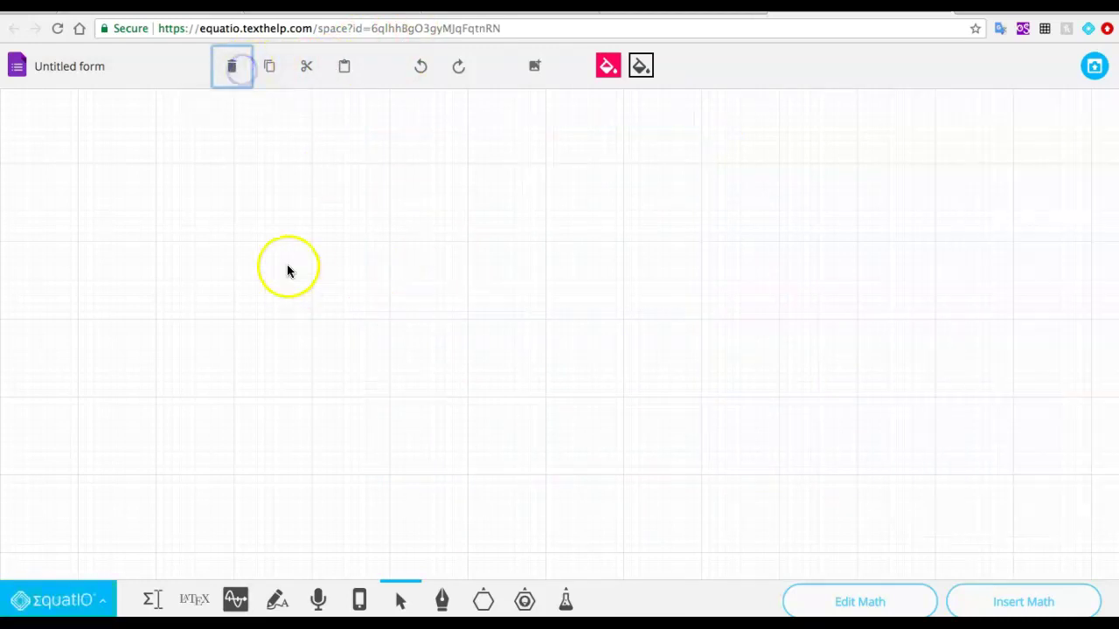
Draw a fraction circle near the canvas centre with 3 segments shaded
click(525, 601)
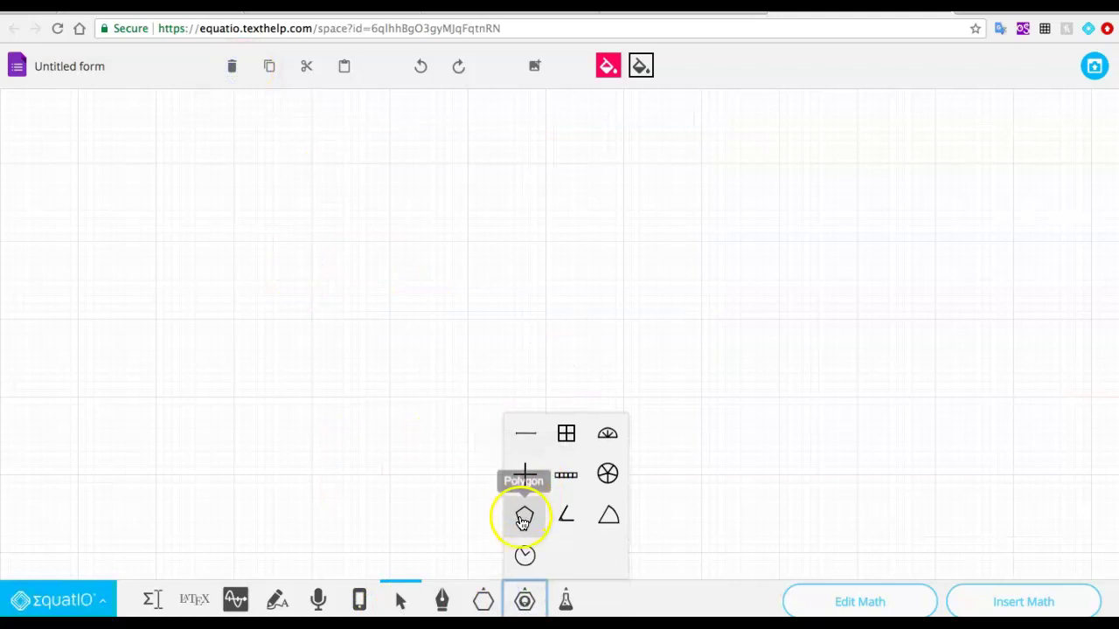
click(608, 474)
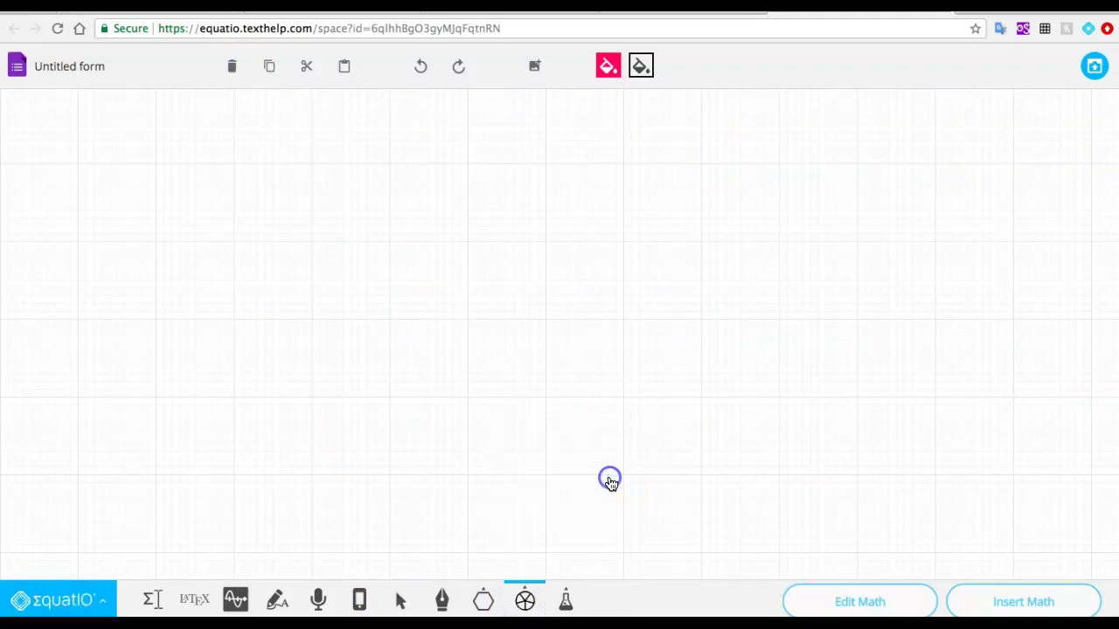
drag(402, 226, 849, 499)
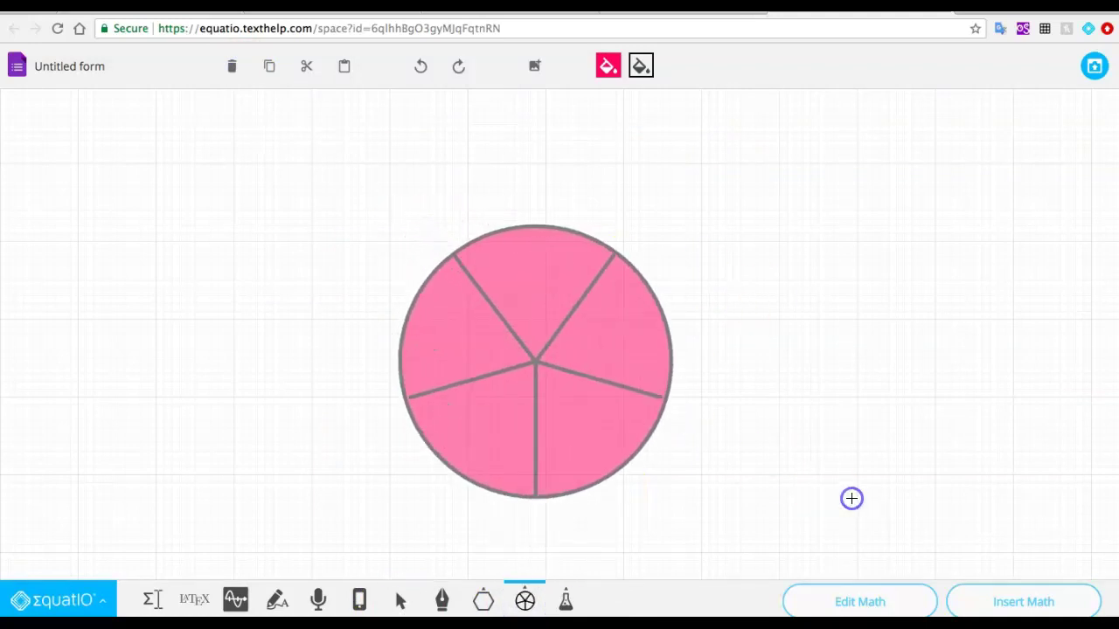
click(1066, 395)
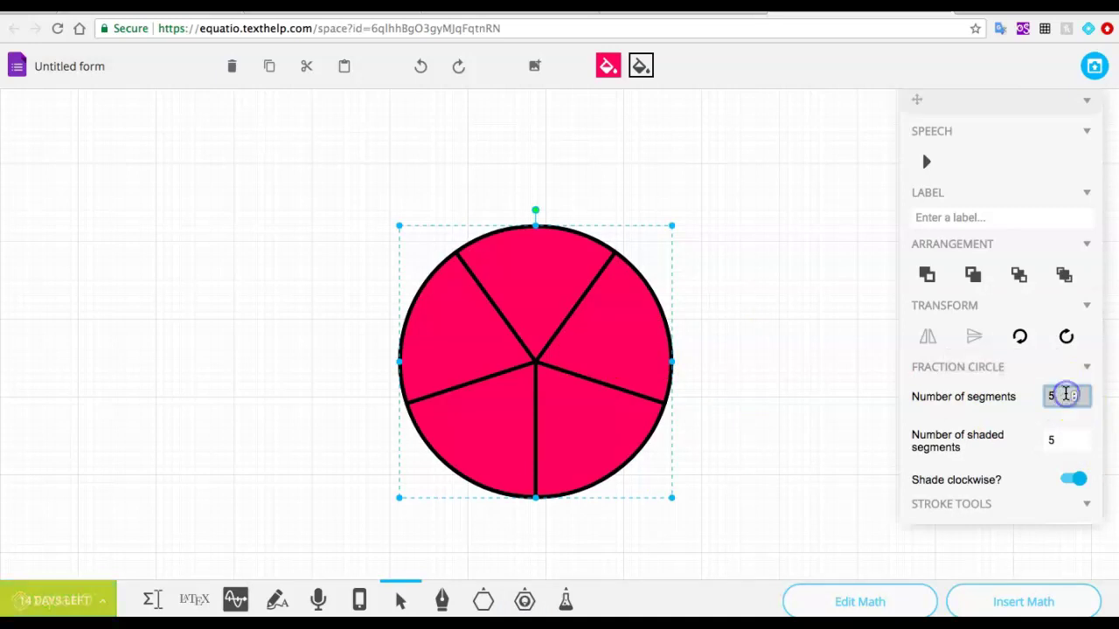
click(1060, 443)
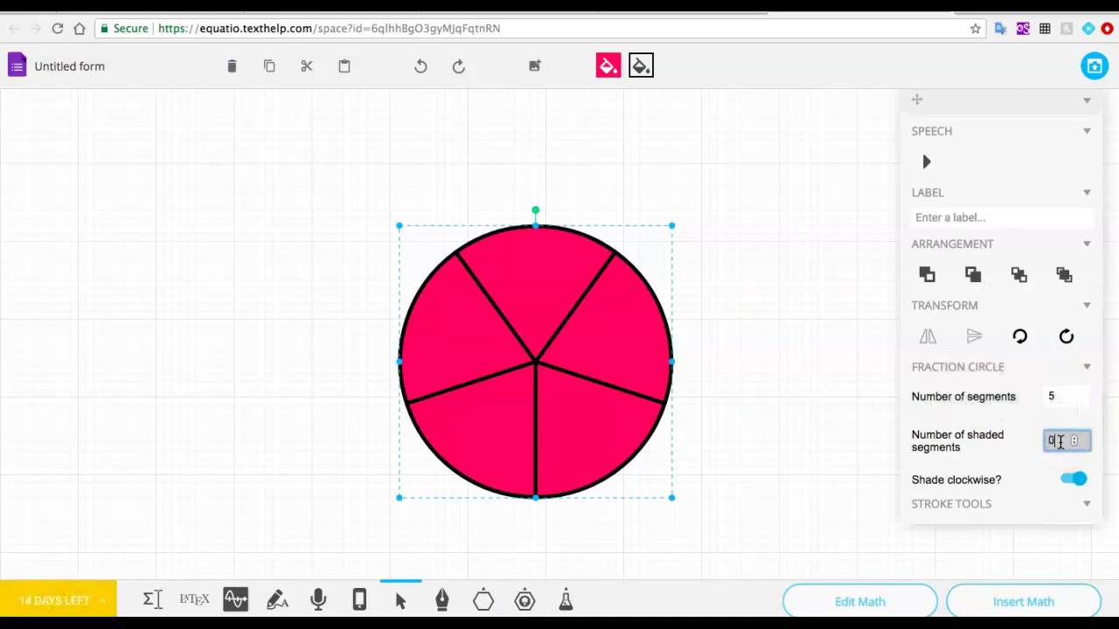
text(3)
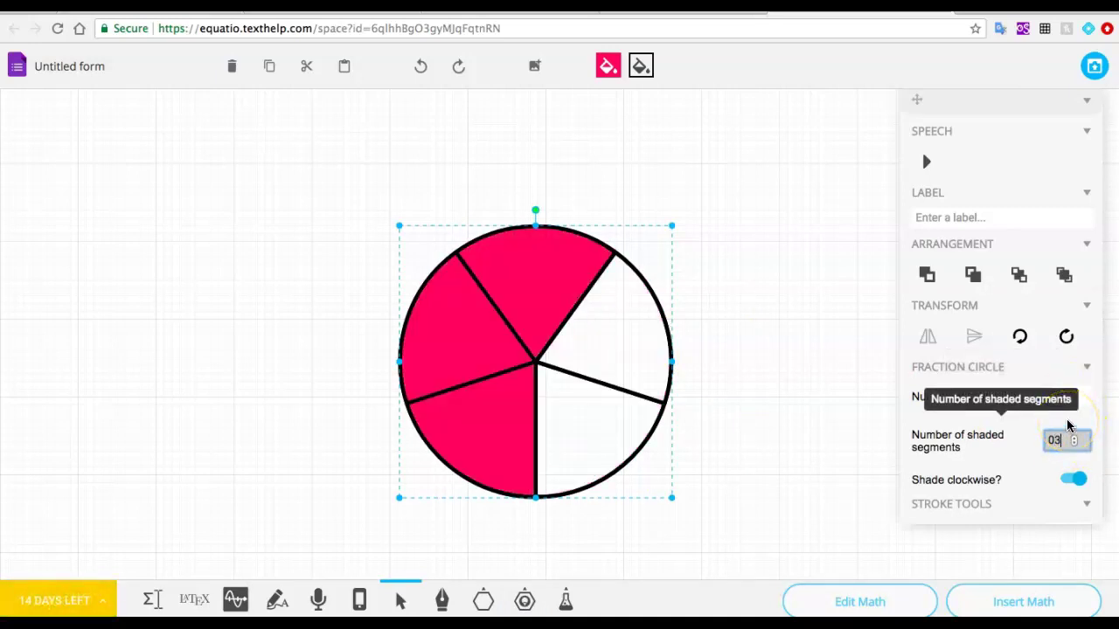
key(BackSpace)
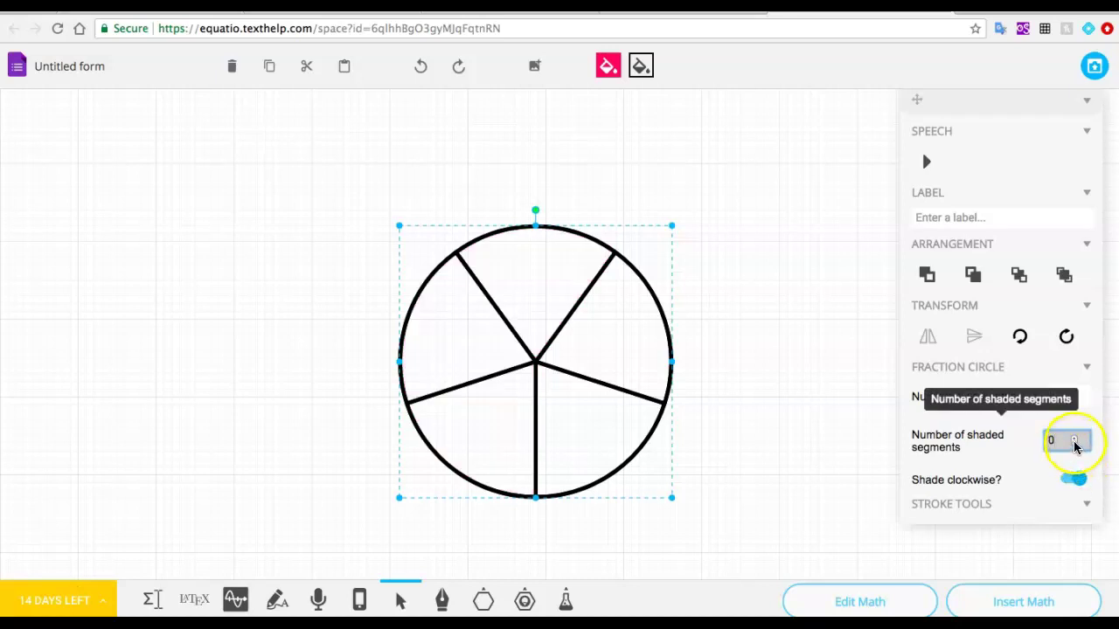
click(1074, 440)
click(1074, 440)
click(1074, 440)
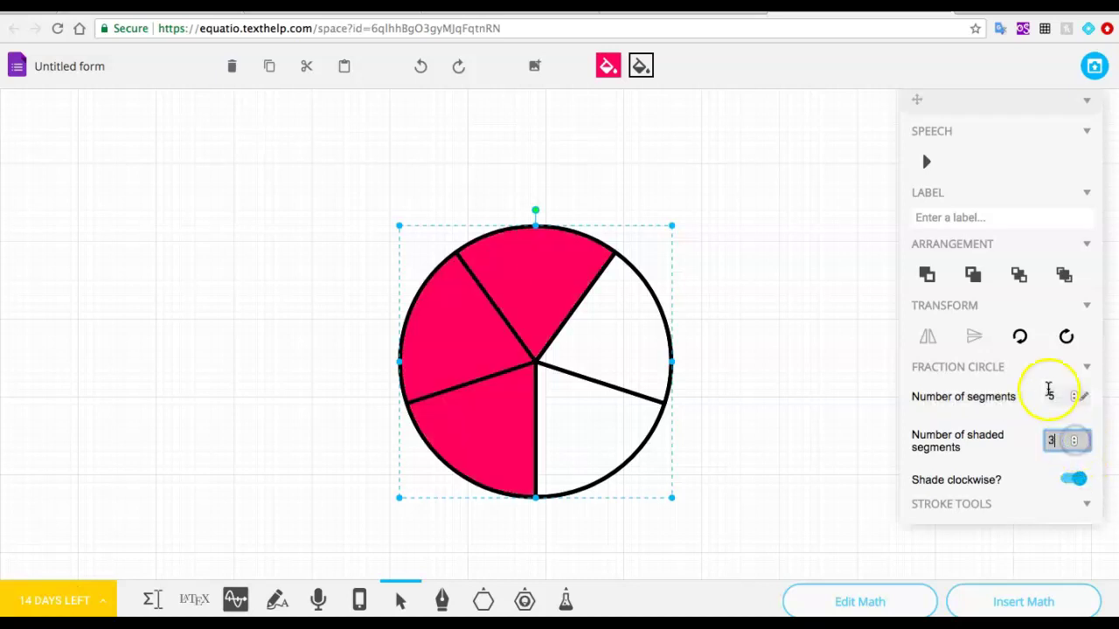
Change the fraction circle's number of segments to 6
double_click(1050, 396)
text(16)
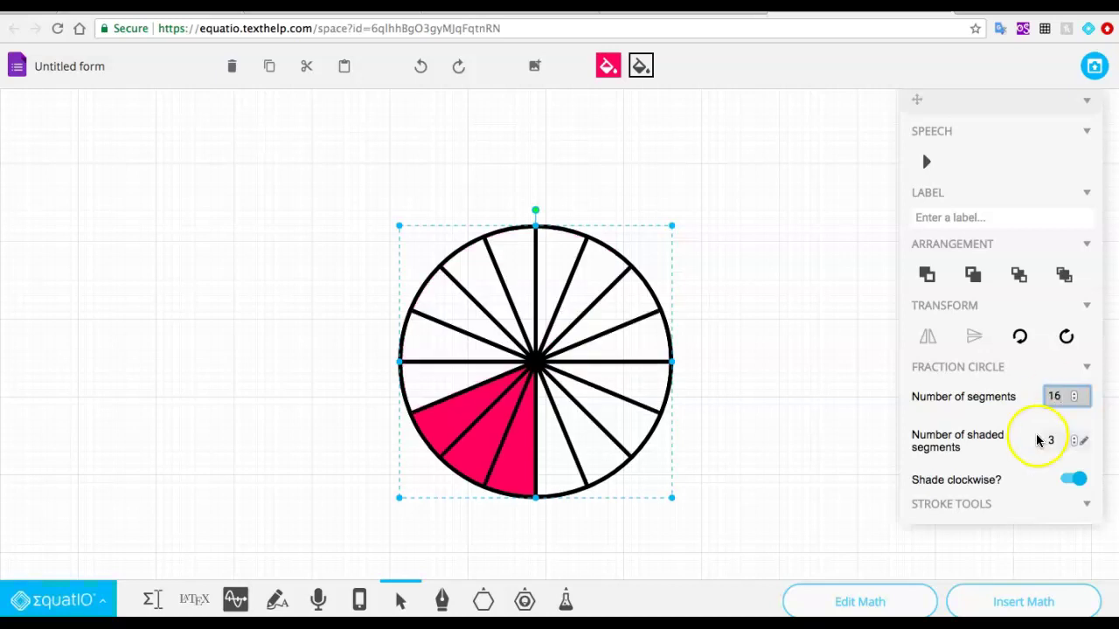
double_click(1050, 396)
text(1)
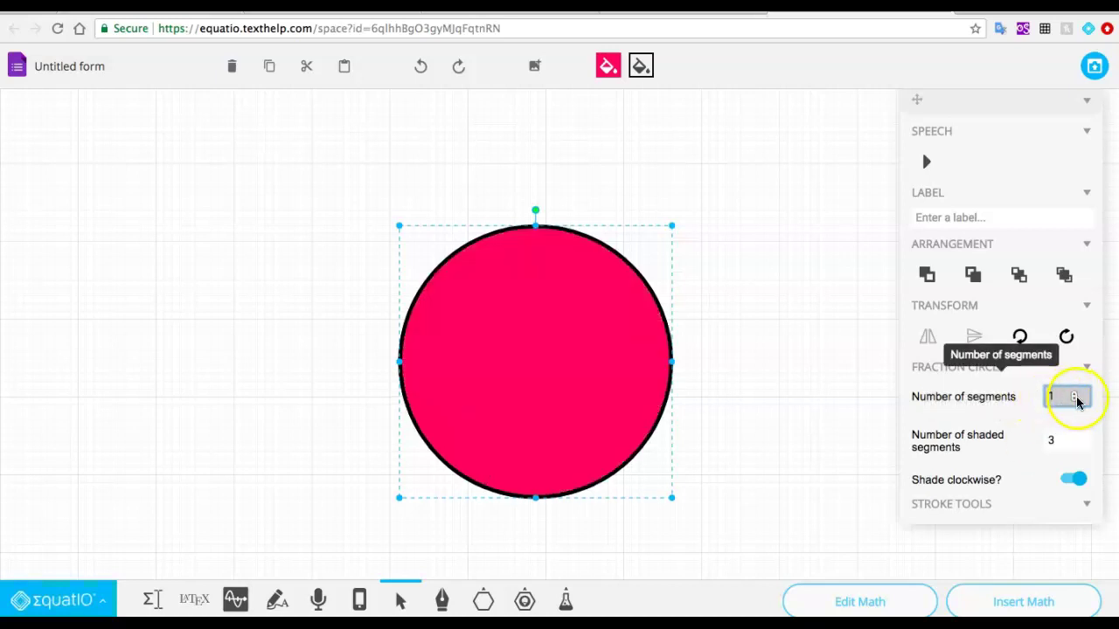
click(1075, 394)
click(1075, 394)
click(1076, 393)
click(1075, 393)
click(1075, 394)
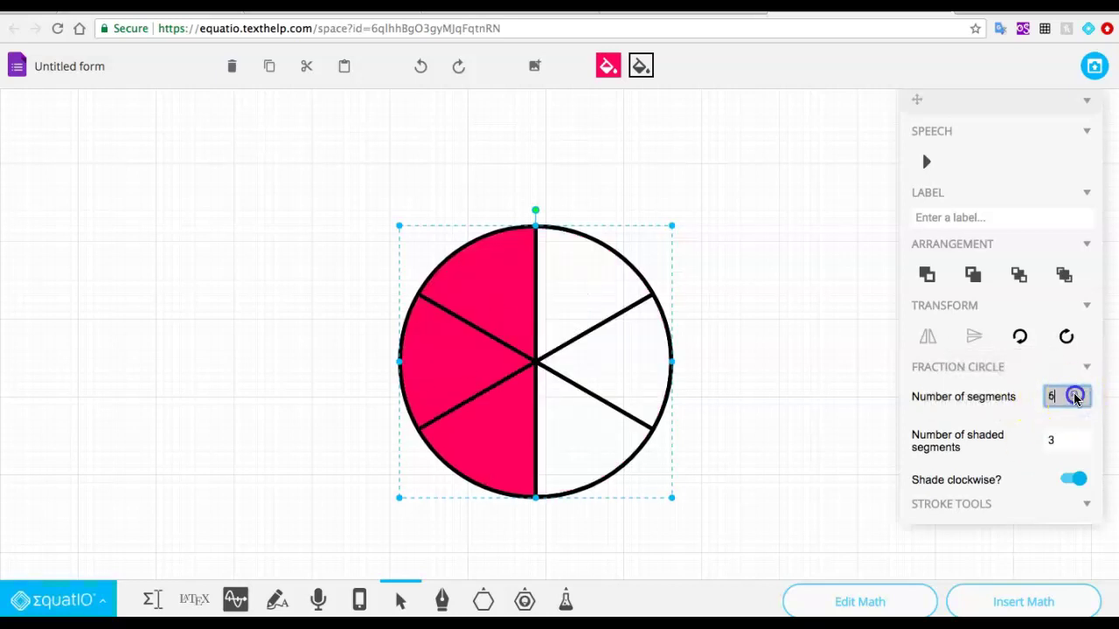
click(802, 327)
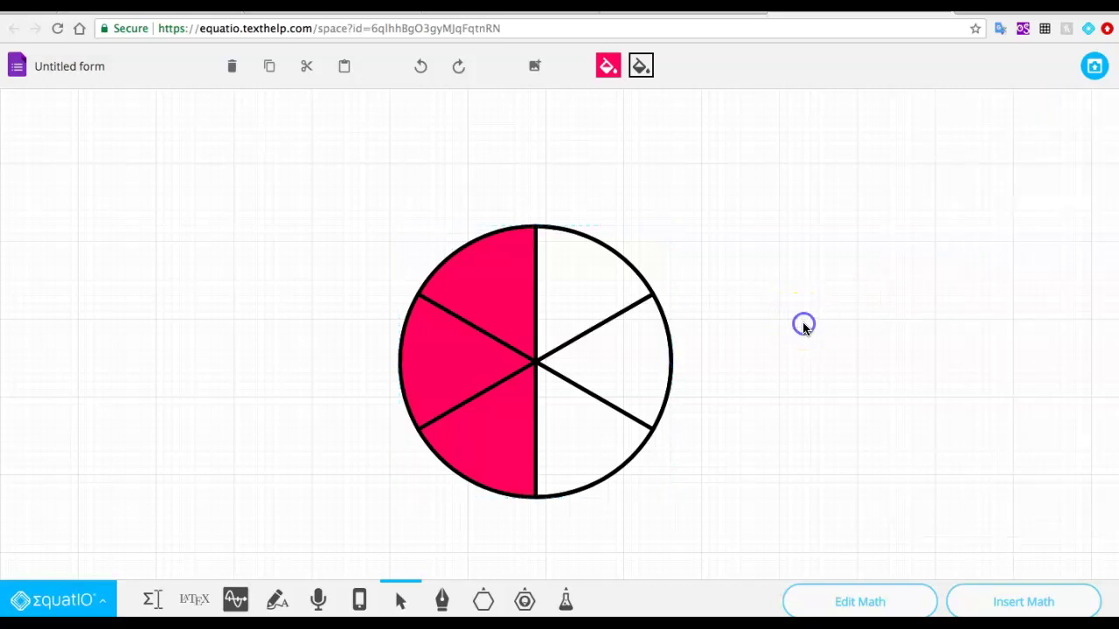
Insert the fraction circle image and title the question 'What is the probability that a random object lies on the shaded region?'
click(1090, 63)
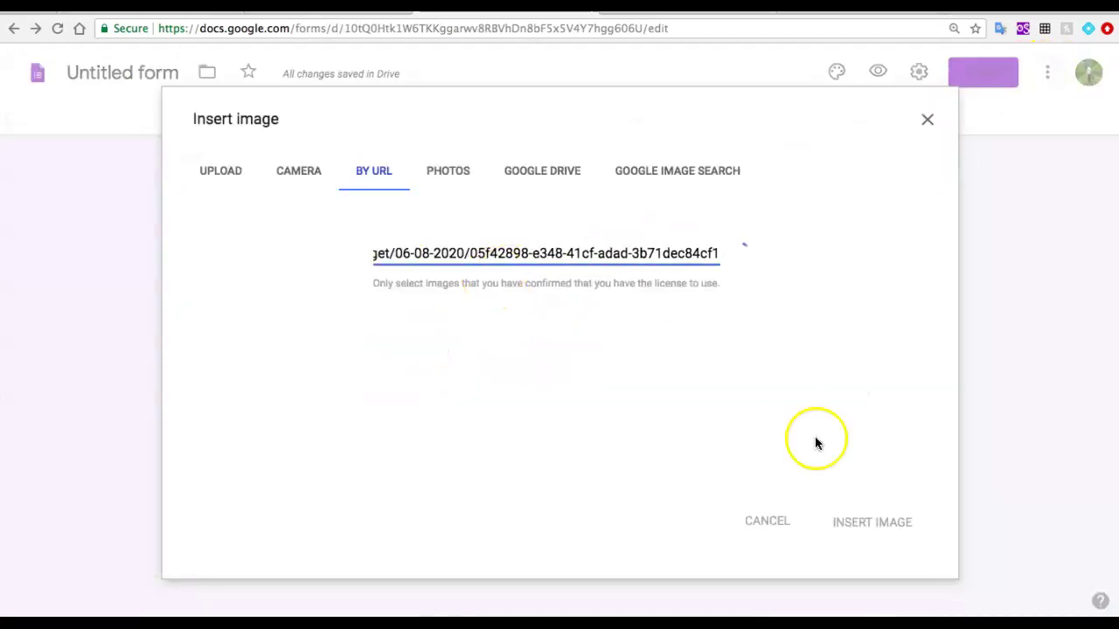
click(857, 521)
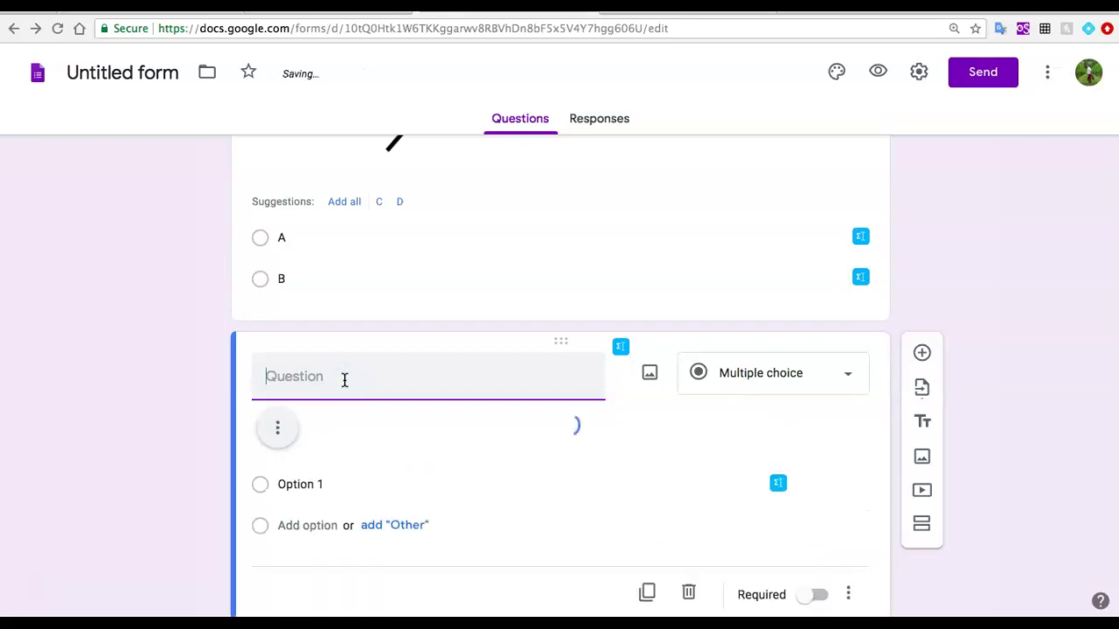
click(344, 379)
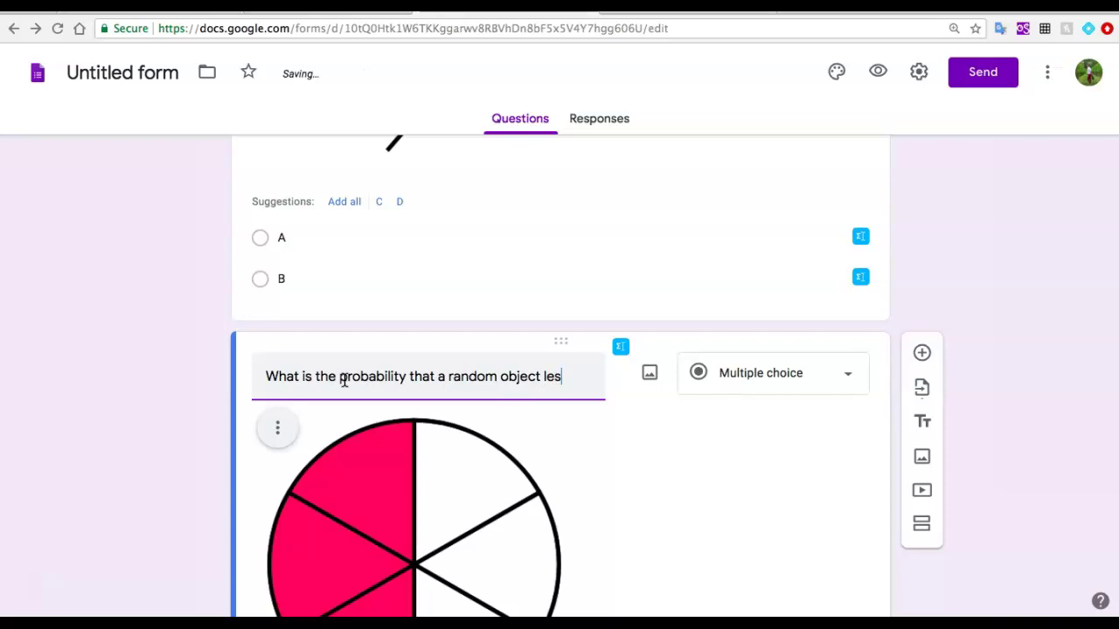
text(the shaded region?)
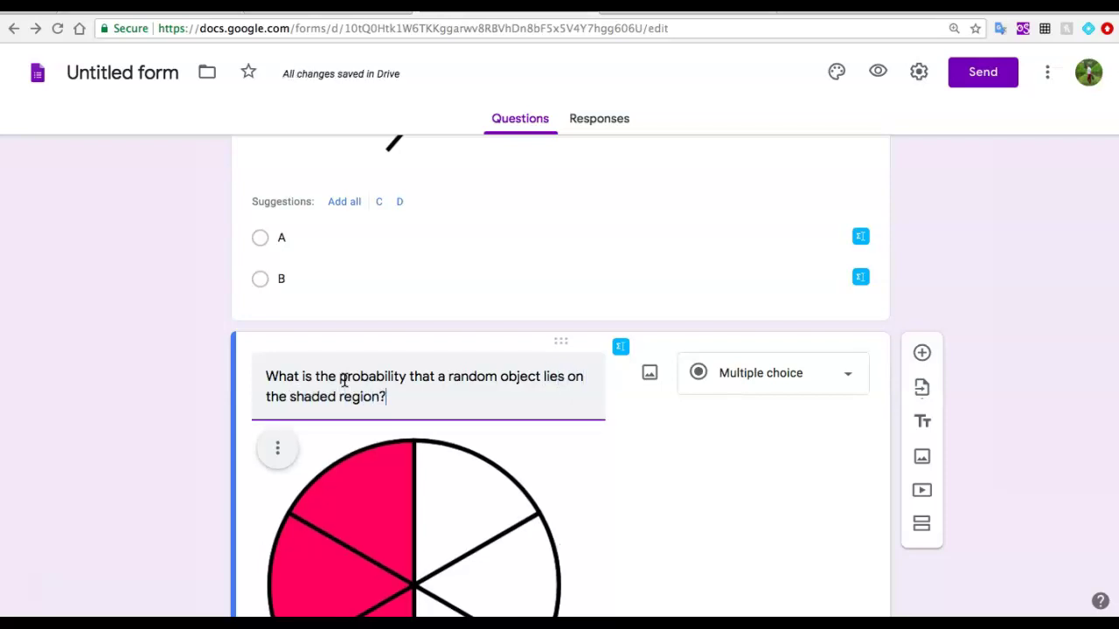
scroll(596, 422, down, 4)
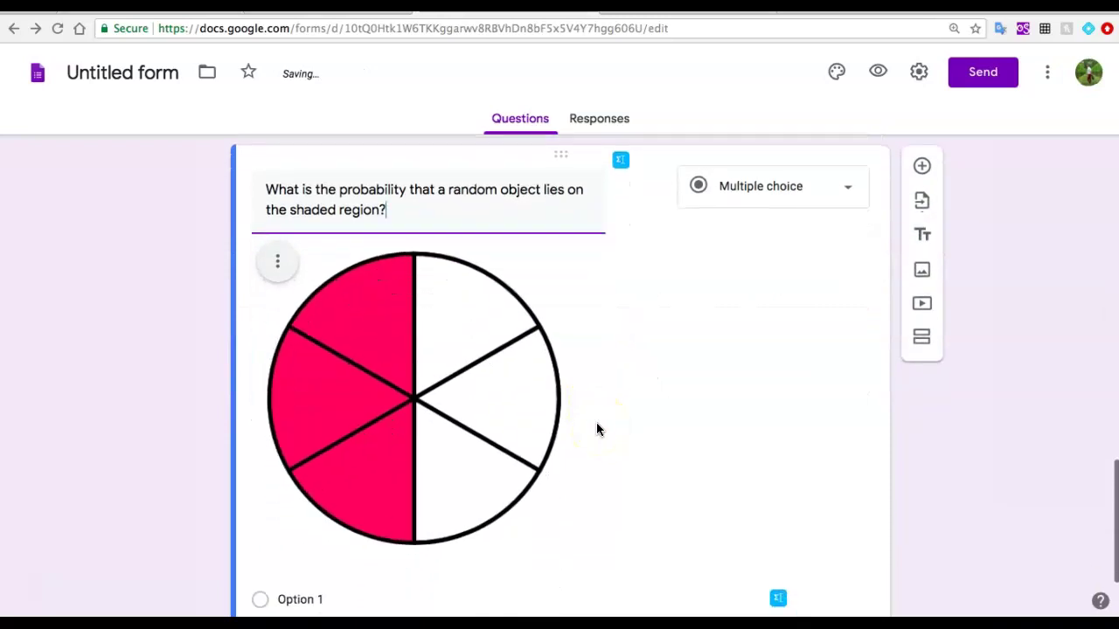
scroll(596, 422, down, 1)
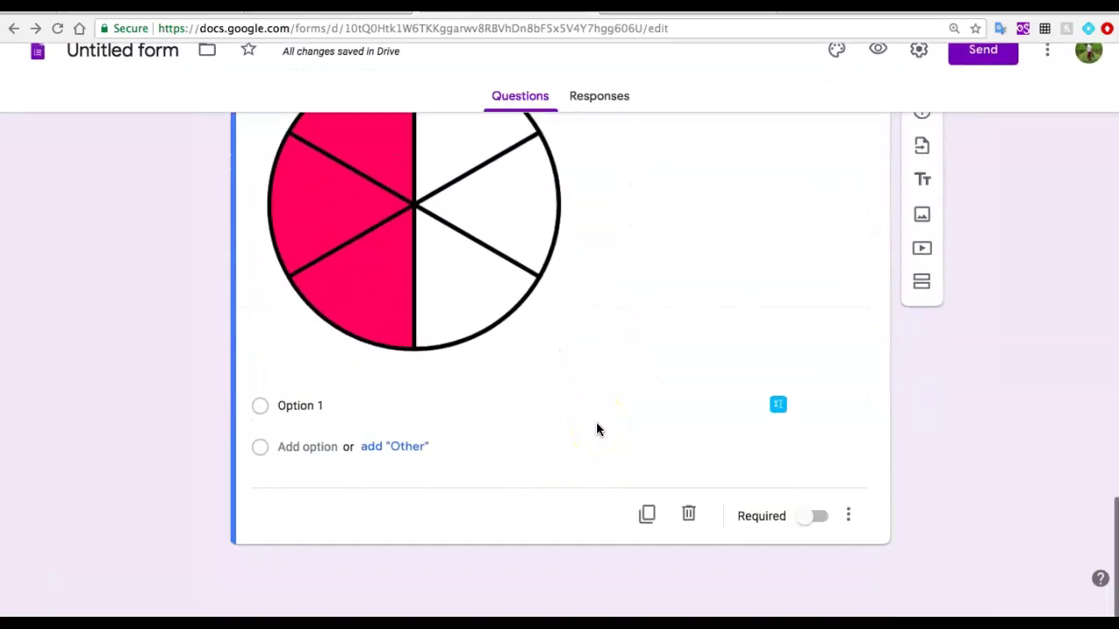
click(634, 390)
scroll(892, 359, up, 10)
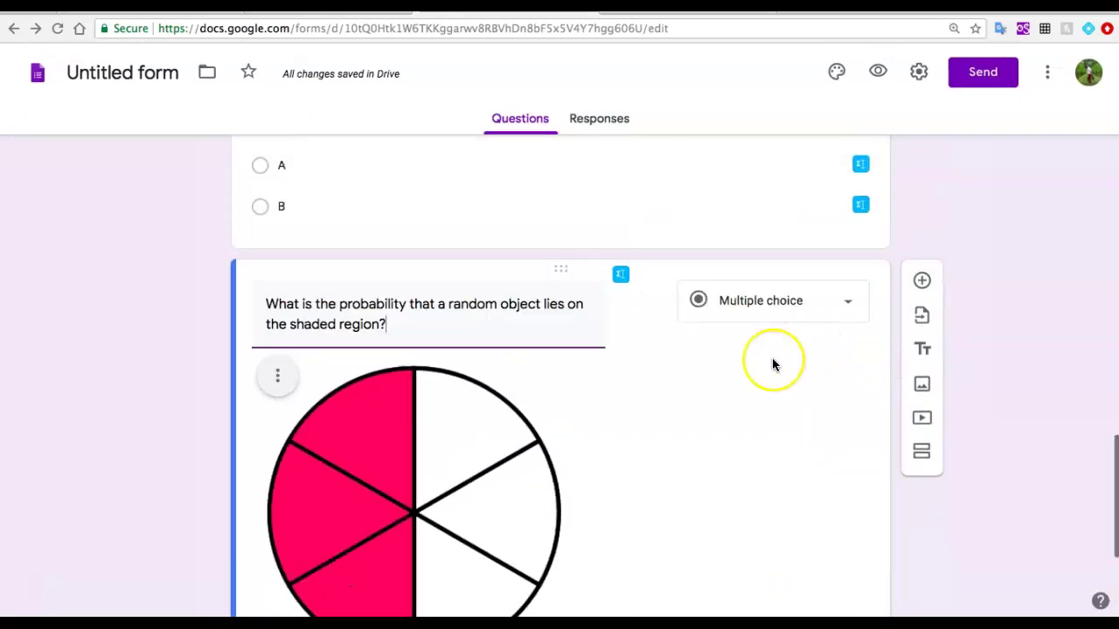
scroll(772, 363, up, 10)
scroll(510, 342, down, 1)
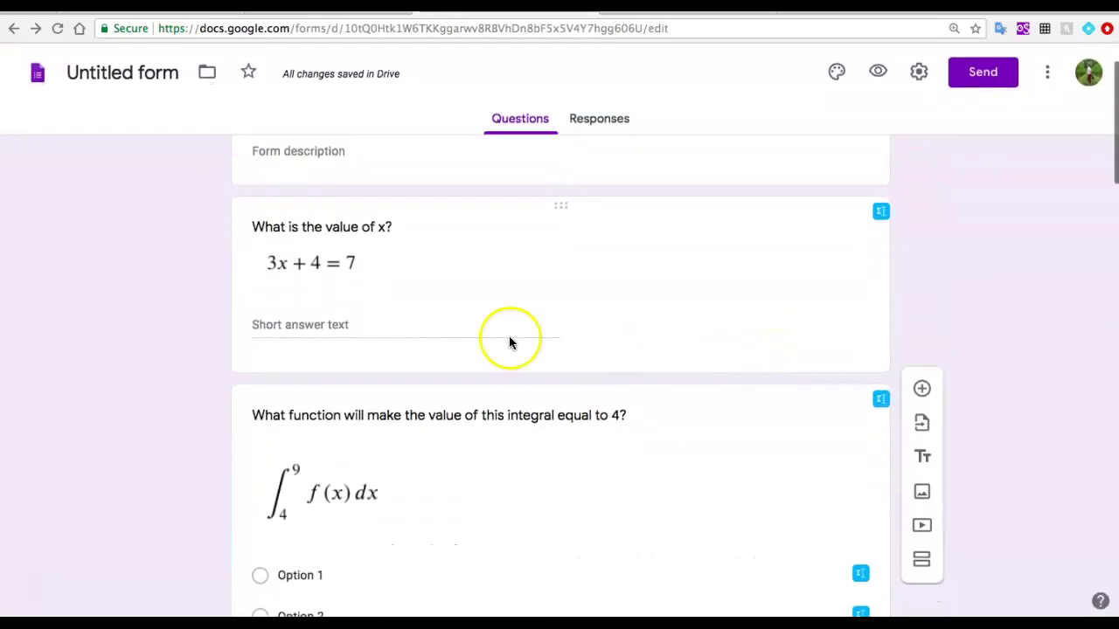
scroll(407, 289, down, 3)
scroll(382, 283, down, 6)
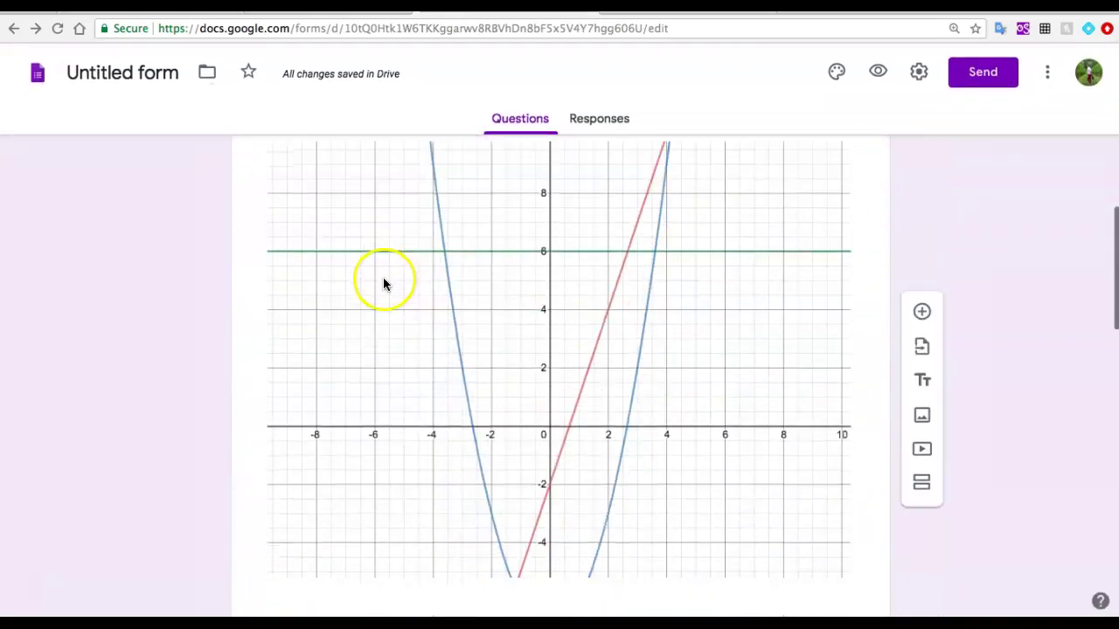
scroll(497, 367, up, 2)
scroll(498, 367, down, 2)
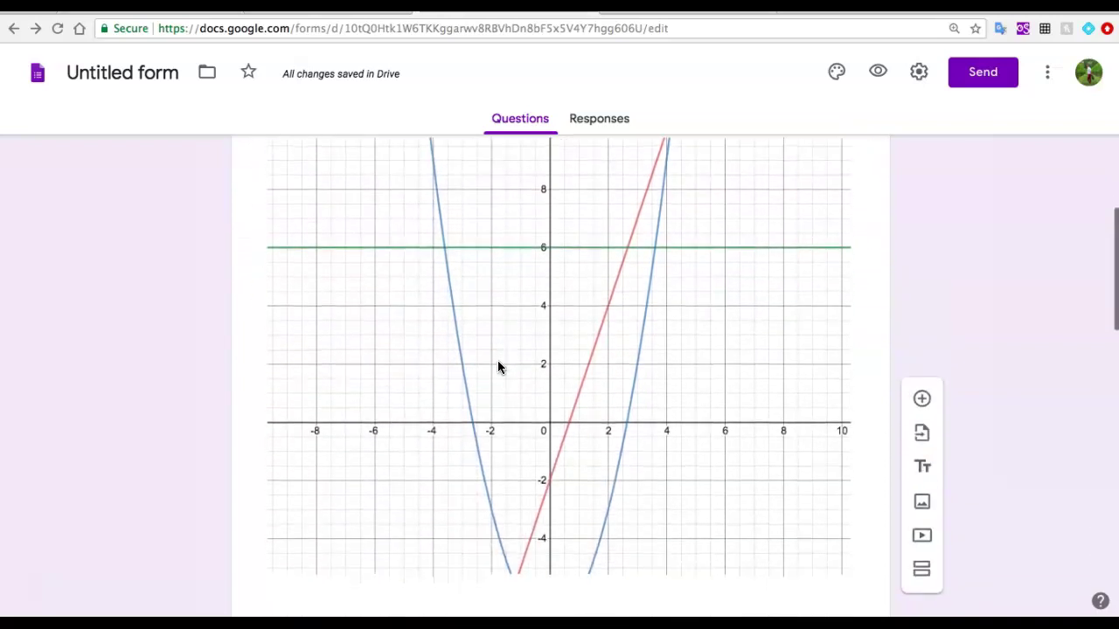
scroll(497, 367, down, 9)
scroll(497, 367, up, 2)
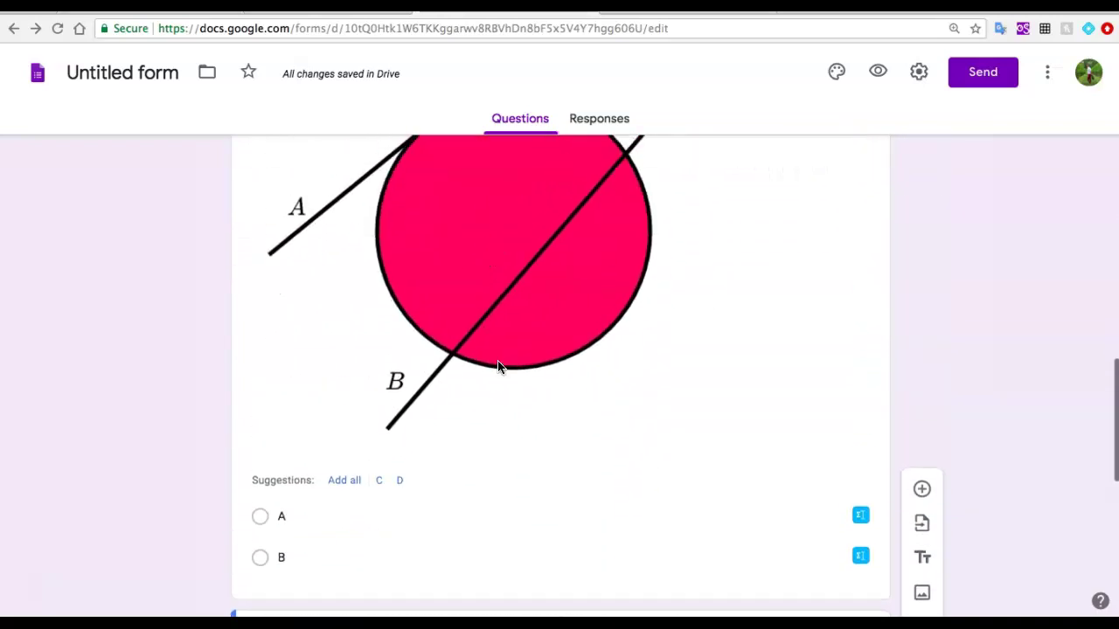
scroll(499, 367, down, 8)
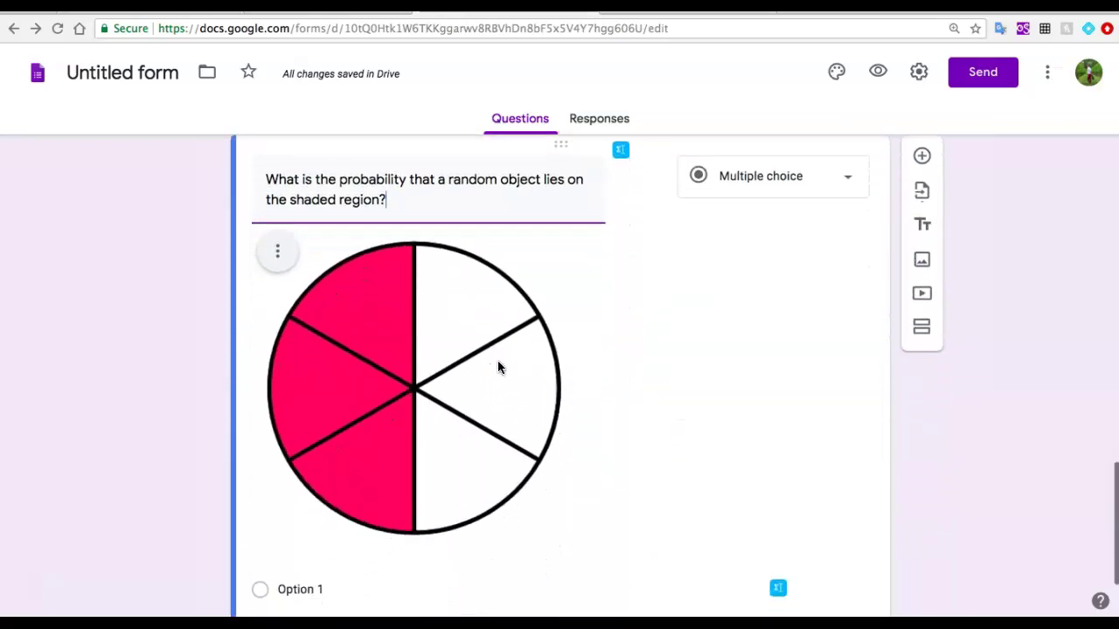
scroll(499, 367, down, 1)
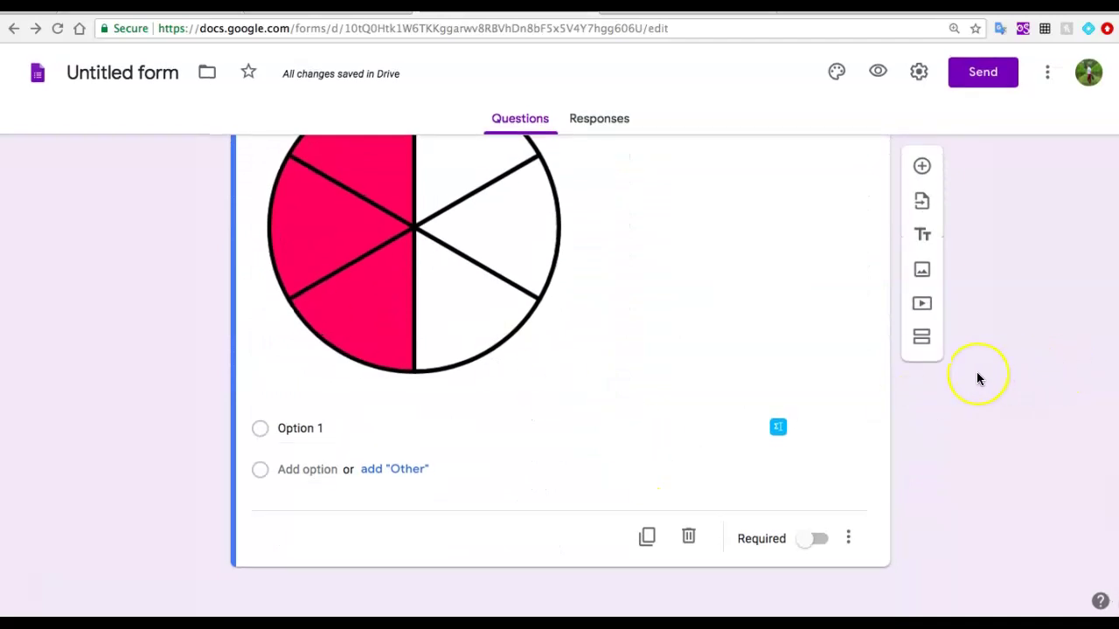
scroll(977, 372, up, 3)
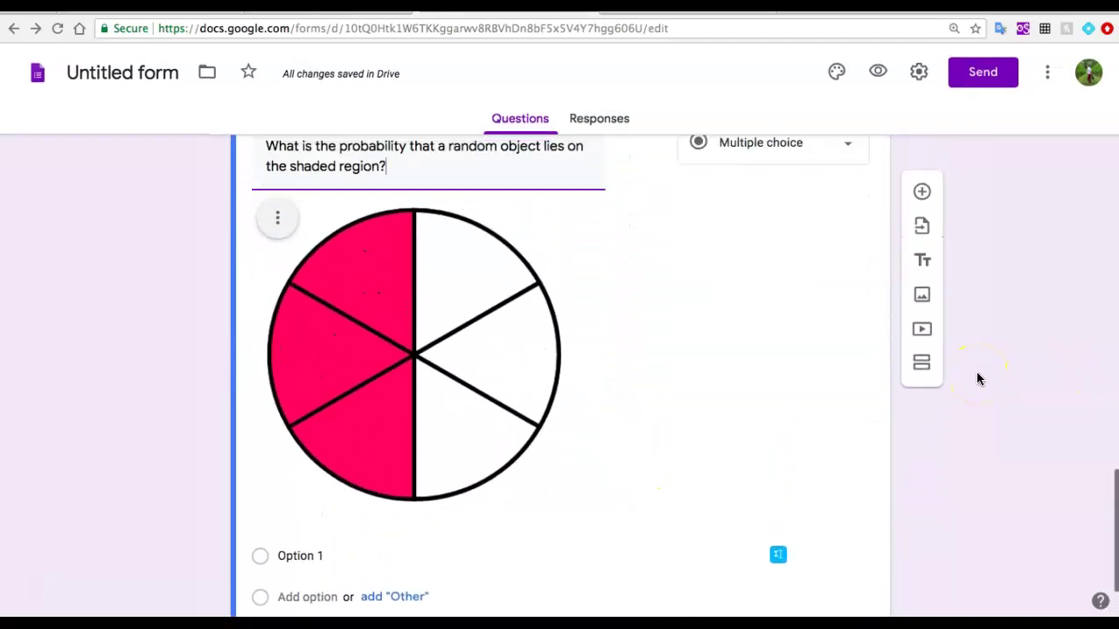
scroll(976, 371, down, 3)
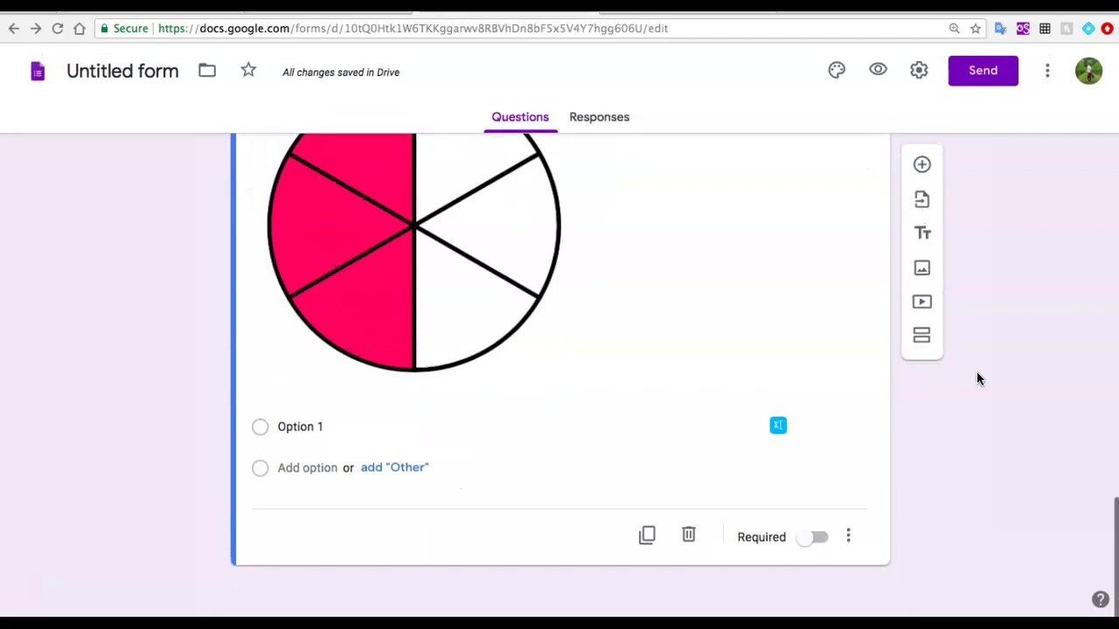
Preview Quiz # 1 as a student and bring up EquatIO math tools for the first answer
click(879, 72)
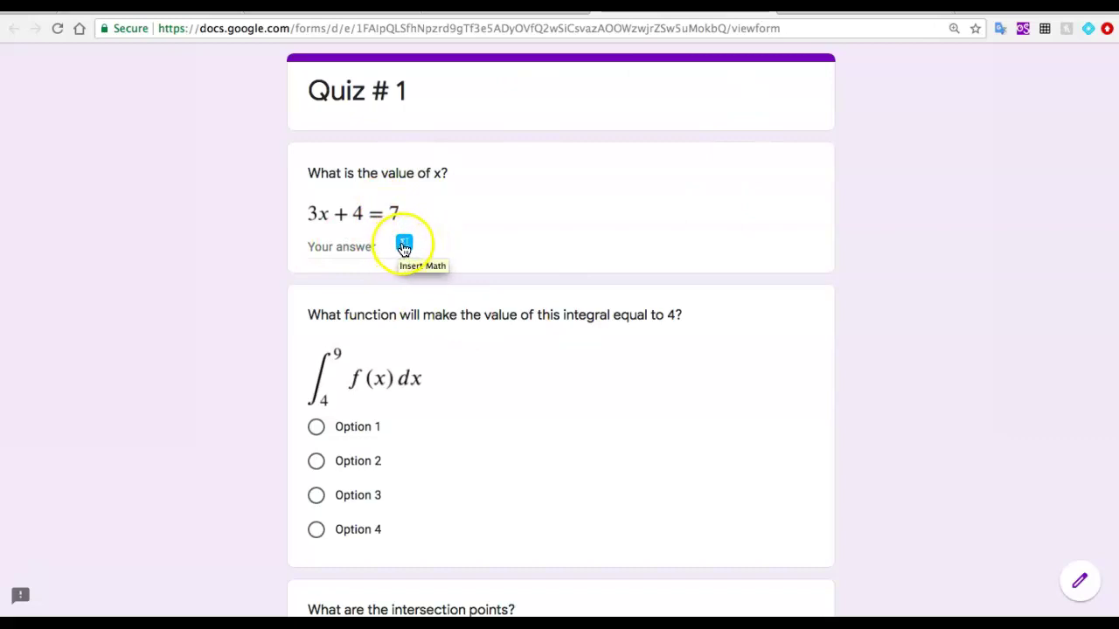
click(403, 245)
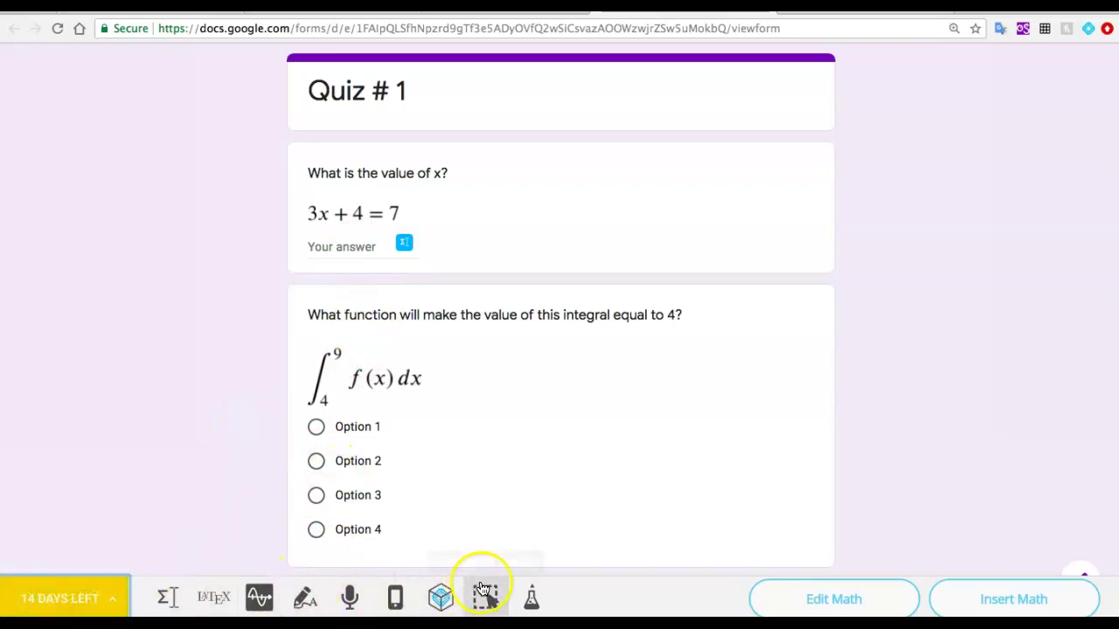
Graph y = x^2 + 4 in the Graph Editor and insert it as the first answer
click(259, 597)
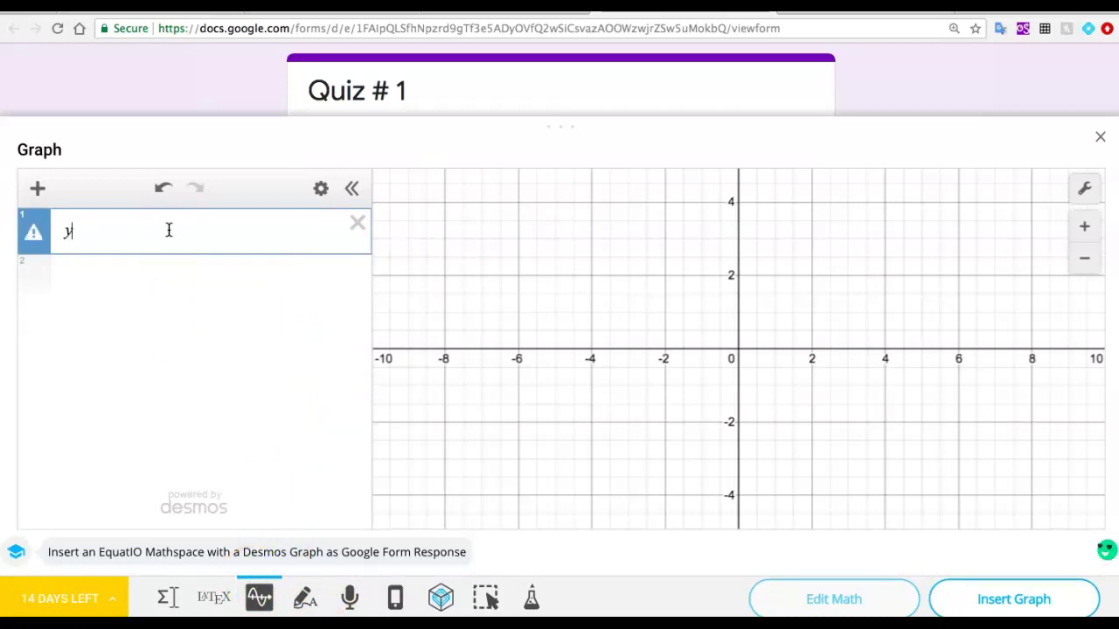
text(y=x^)
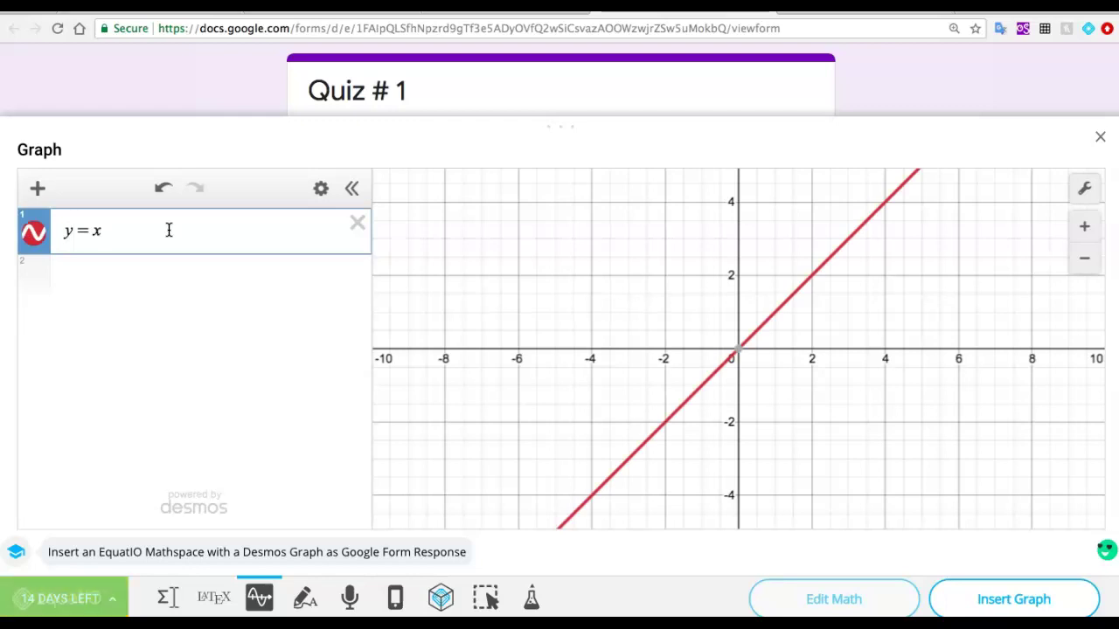
text(2)
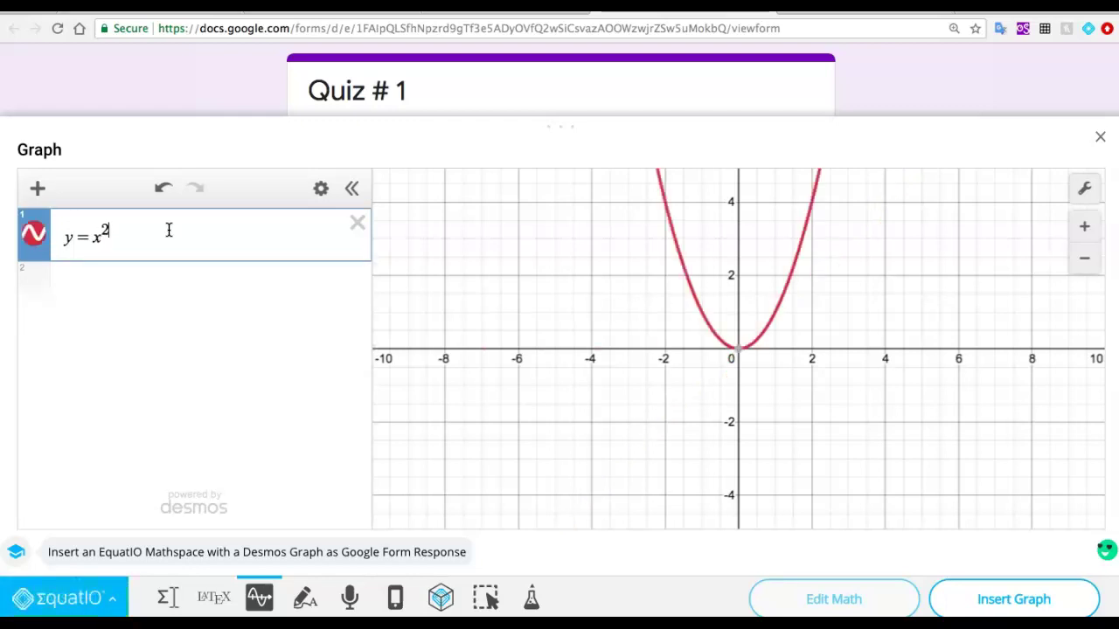
text(+4)
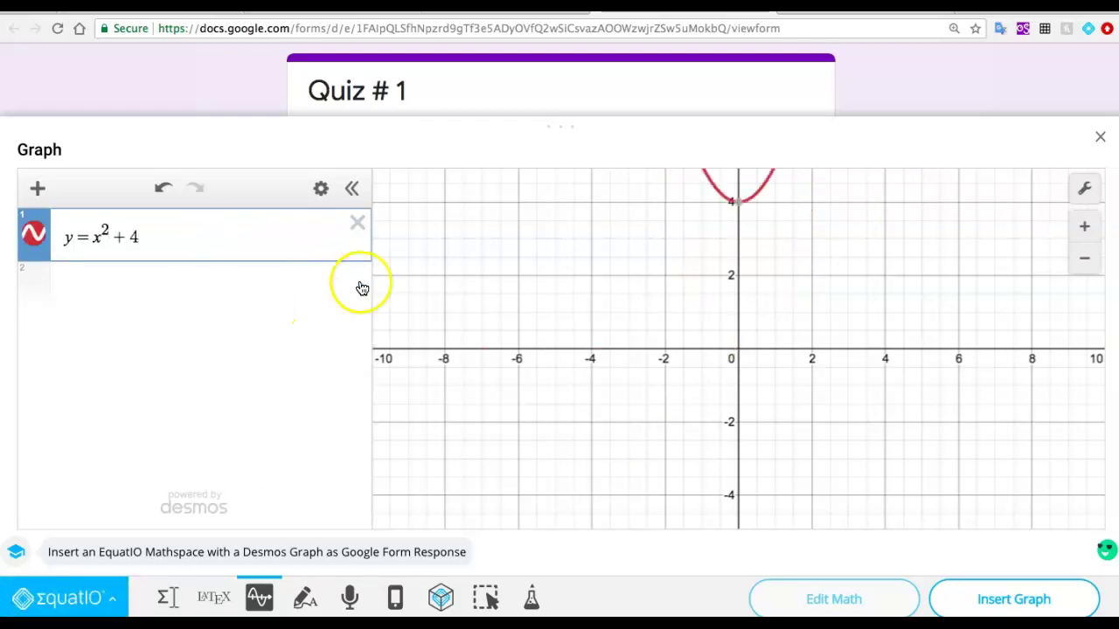
click(995, 599)
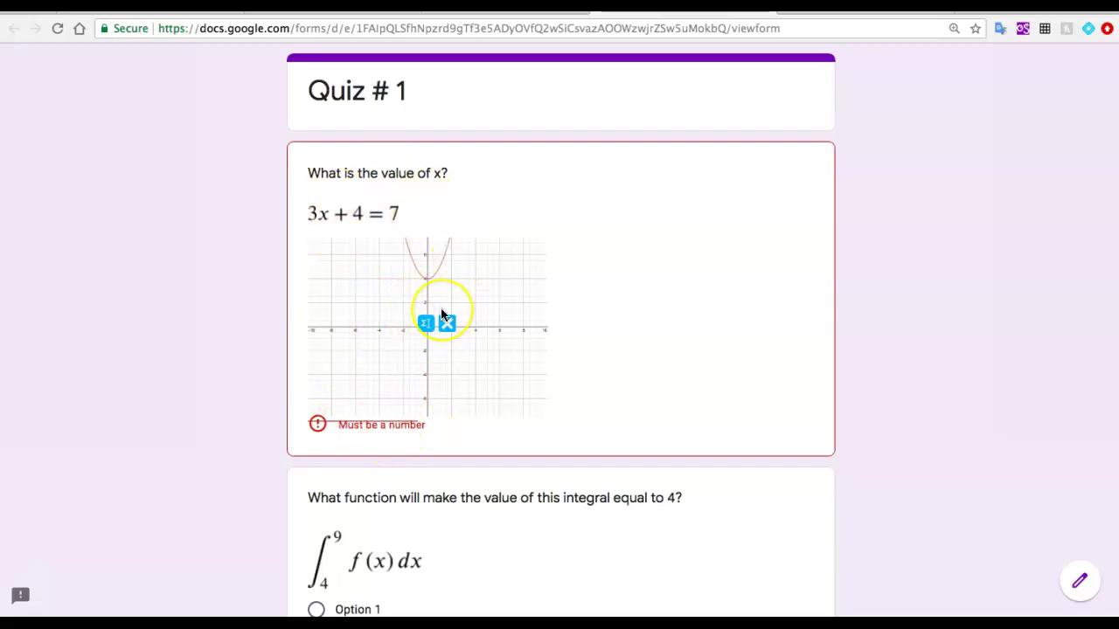
Scroll through the previewed quiz to review its questions
scroll(441, 314, down, 13)
scroll(442, 315, up, 7)
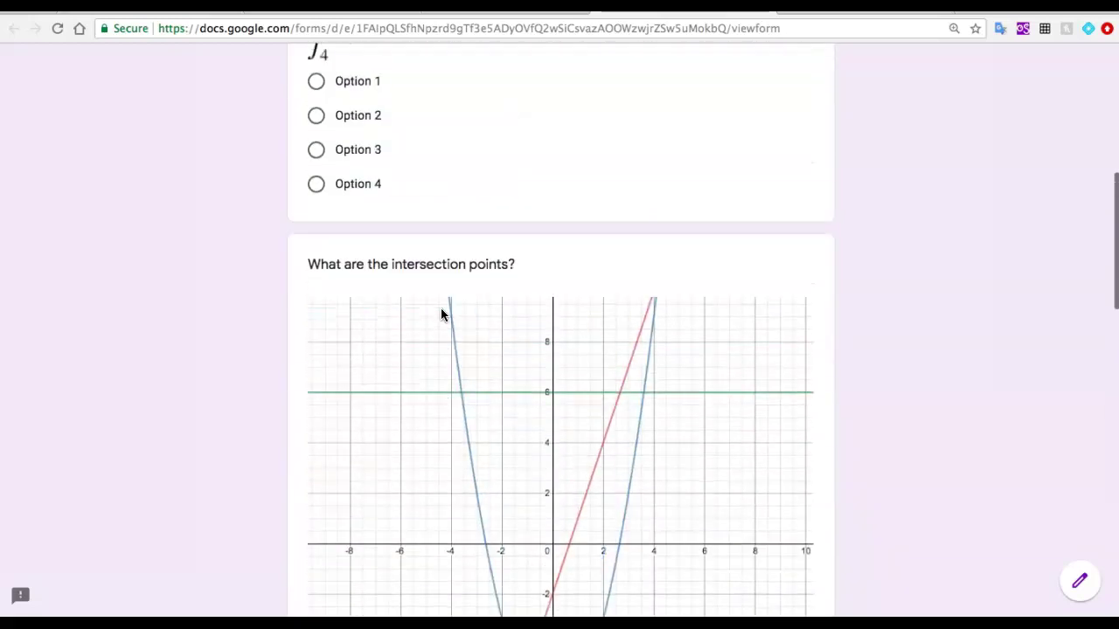
scroll(440, 308, down, 9)
scroll(538, 387, up, 1)
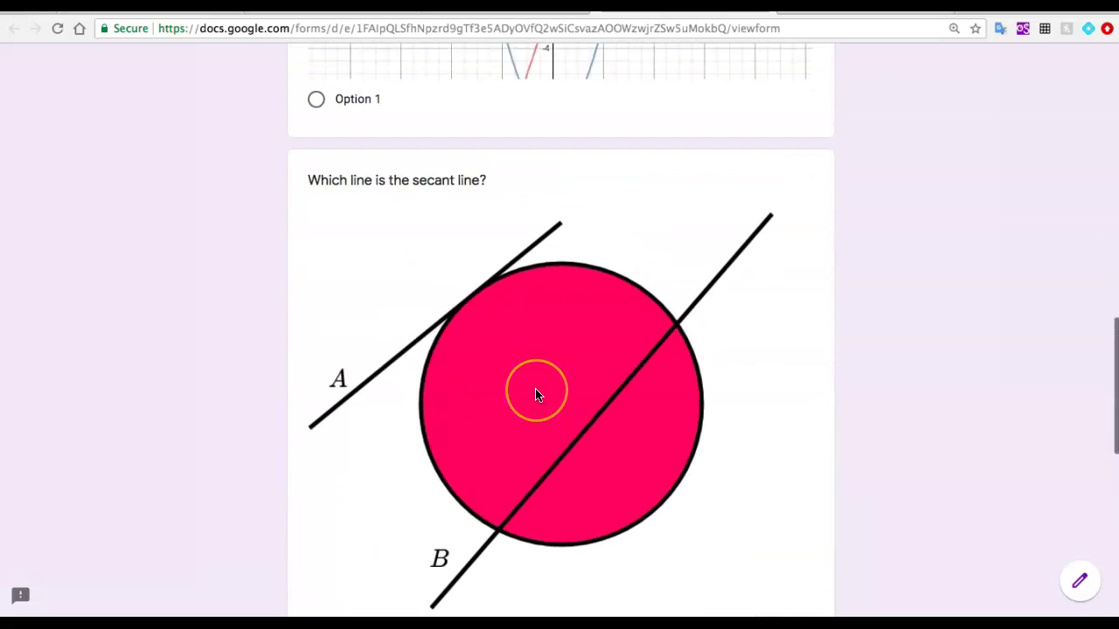
scroll(535, 390, up, 15)
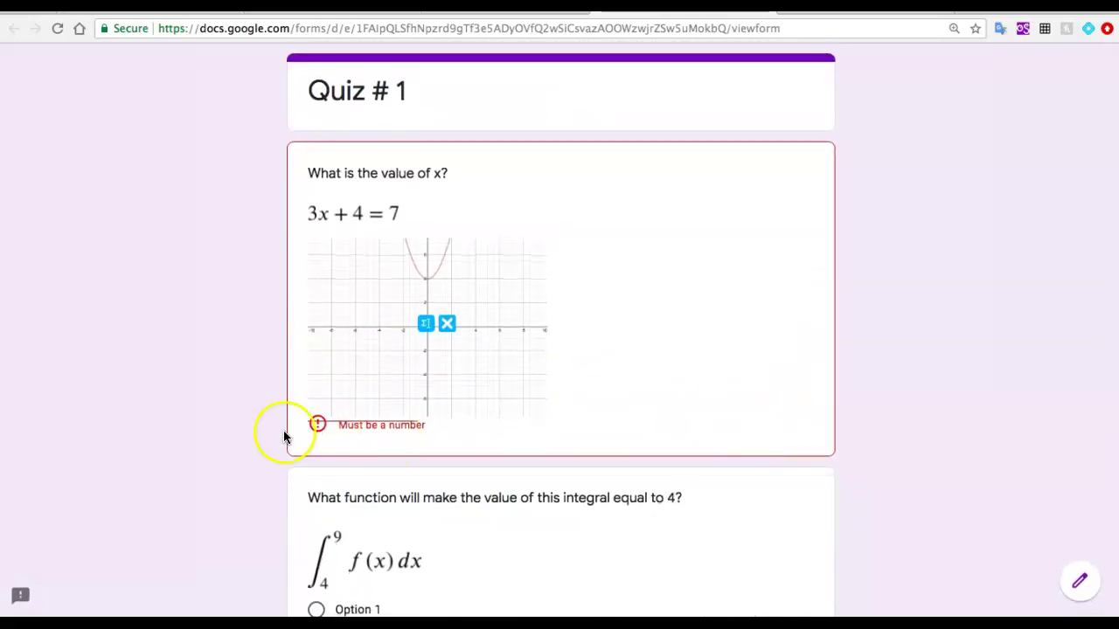